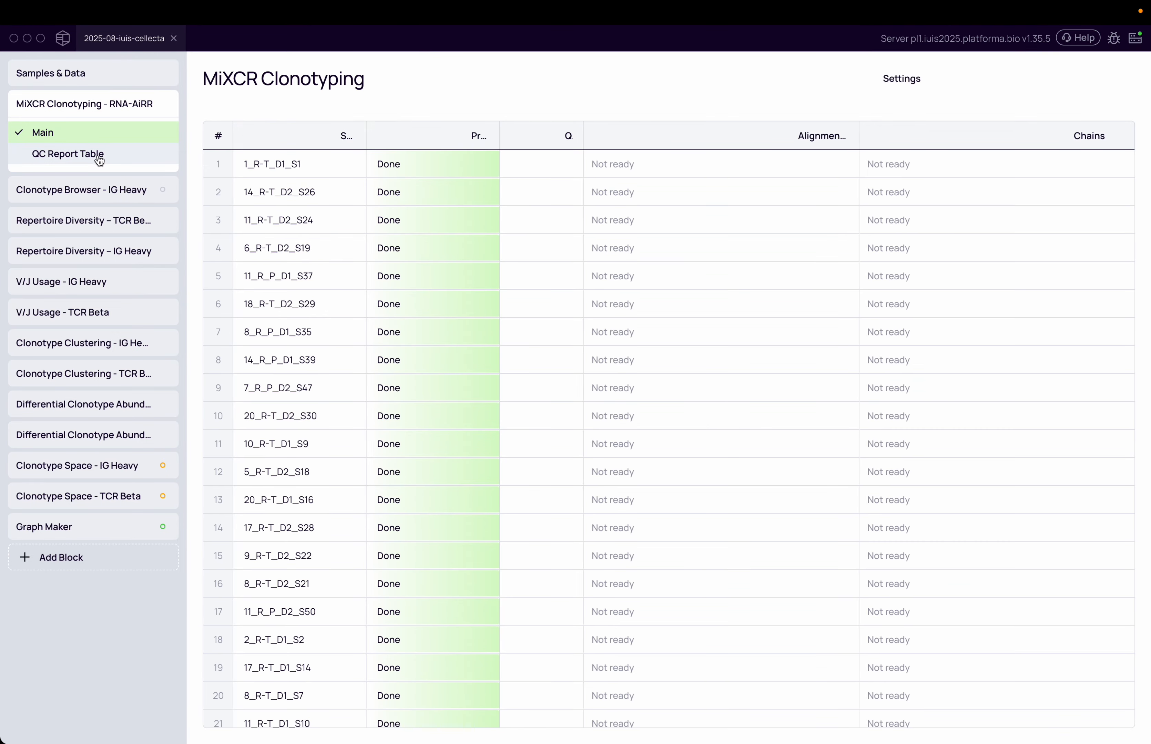
- Review the existing project's IG Heavy diversity, TCR Beta clustering, differential abundance and clonotype space results, plus the Graph Maker plots
click(91, 247)
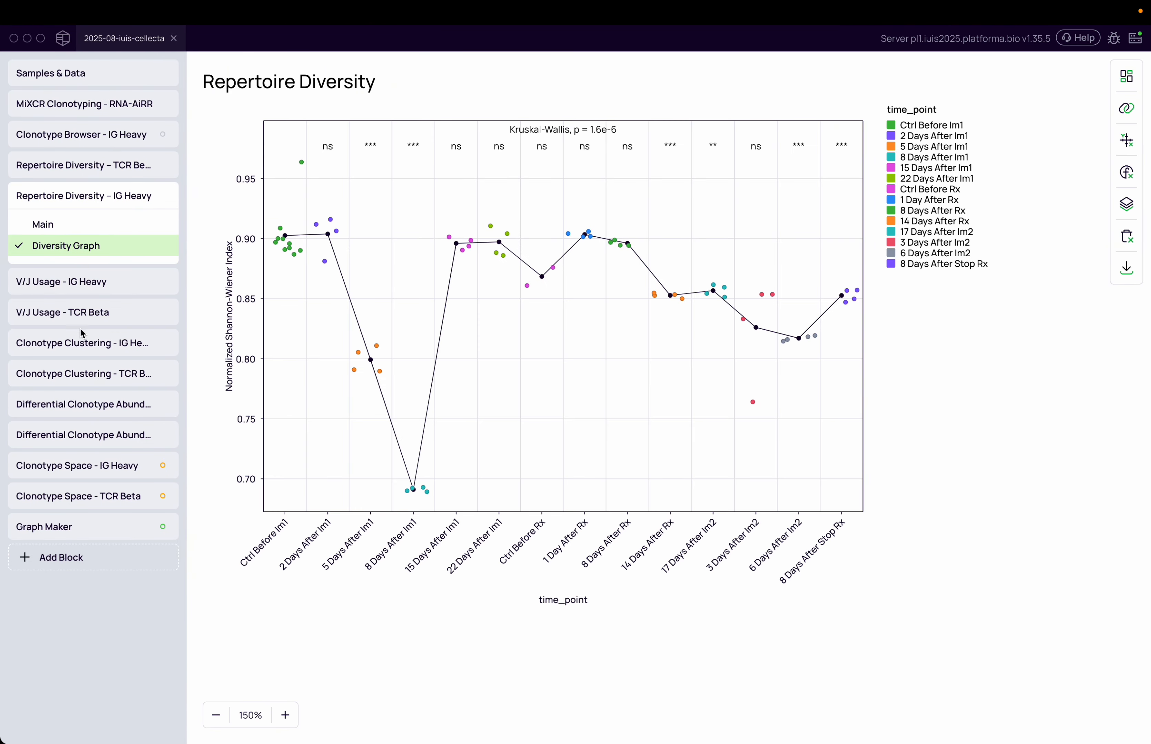
click(76, 373)
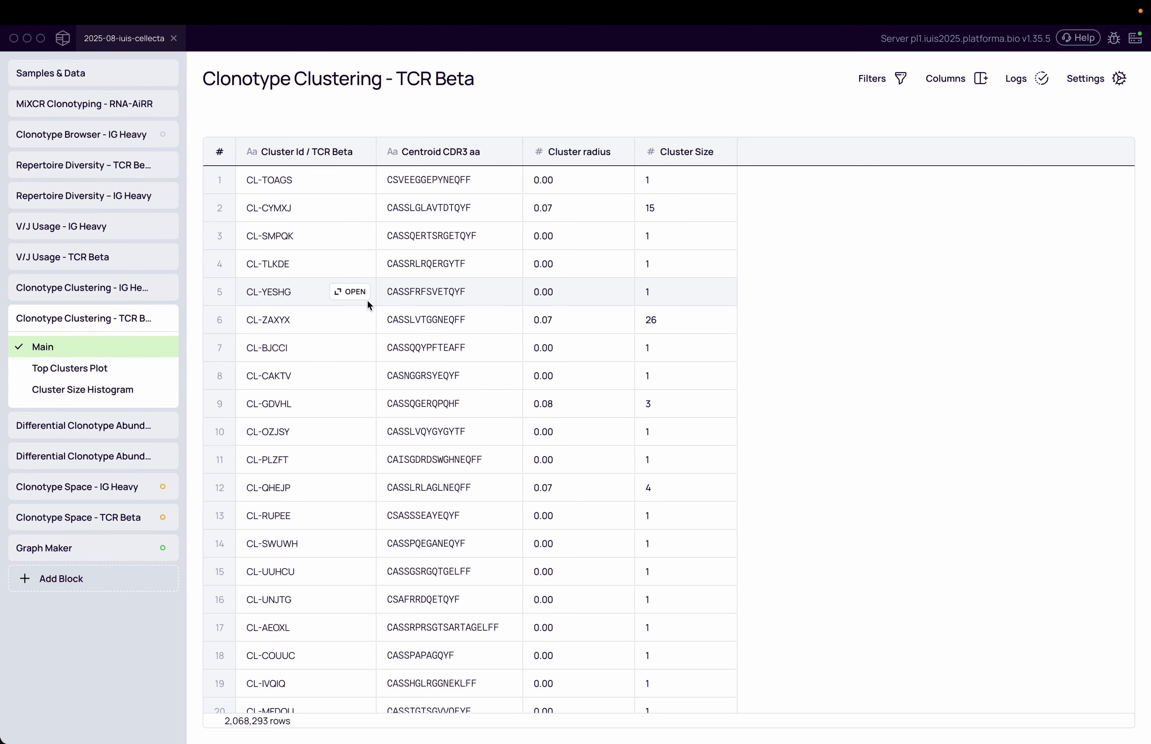
click(362, 322)
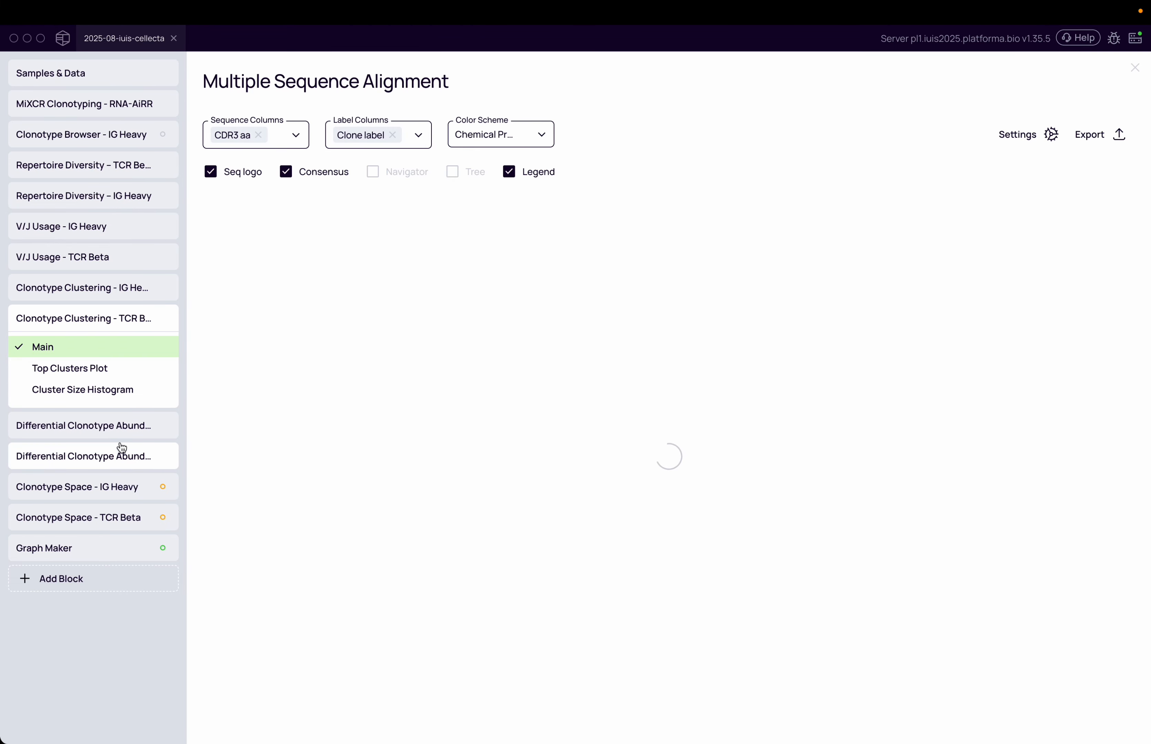
click(118, 456)
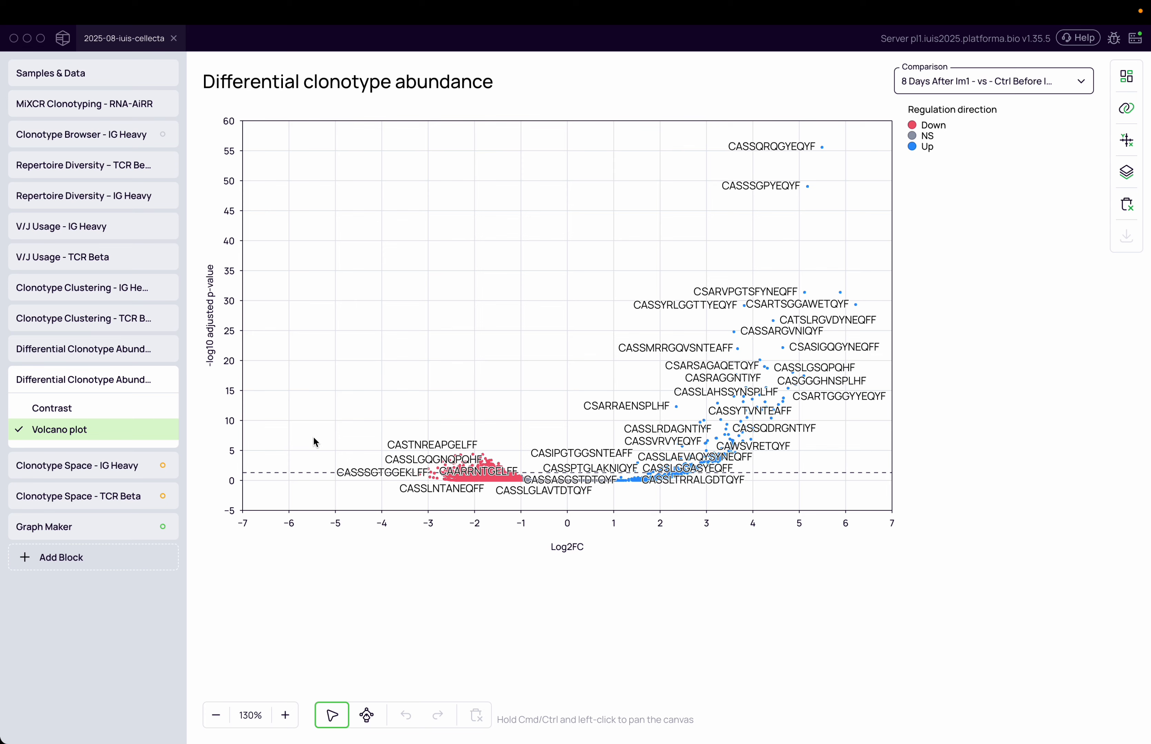
click(109, 497)
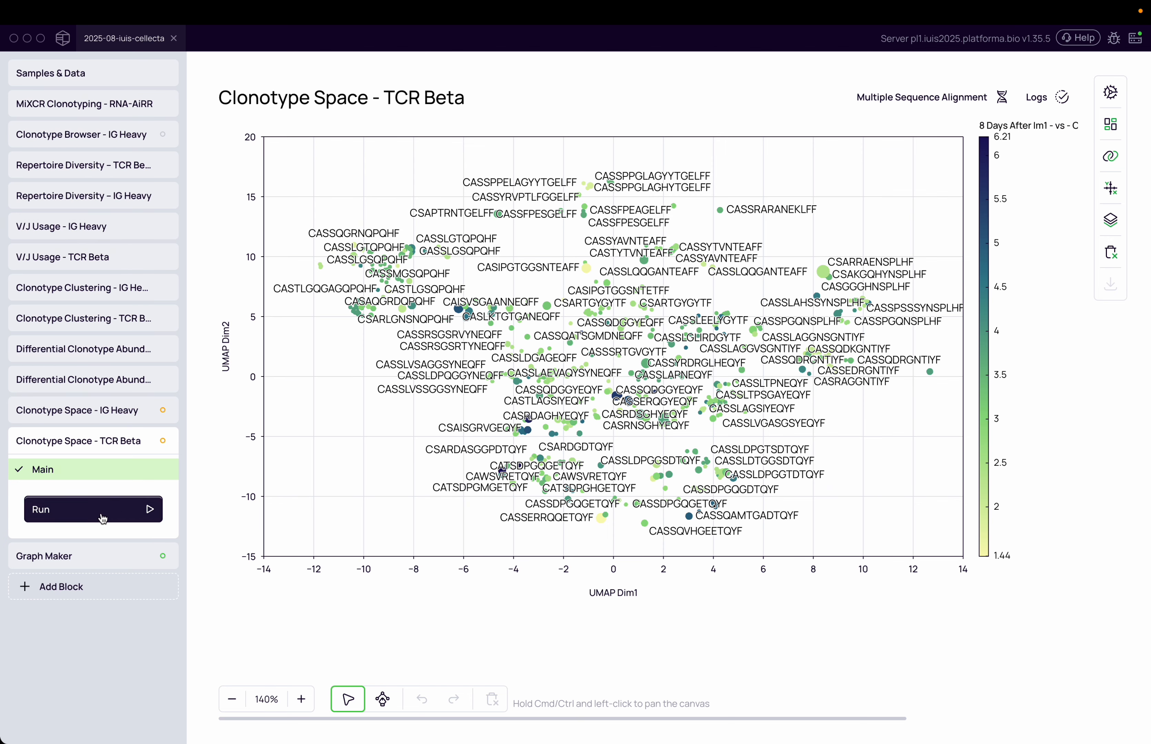
click(95, 556)
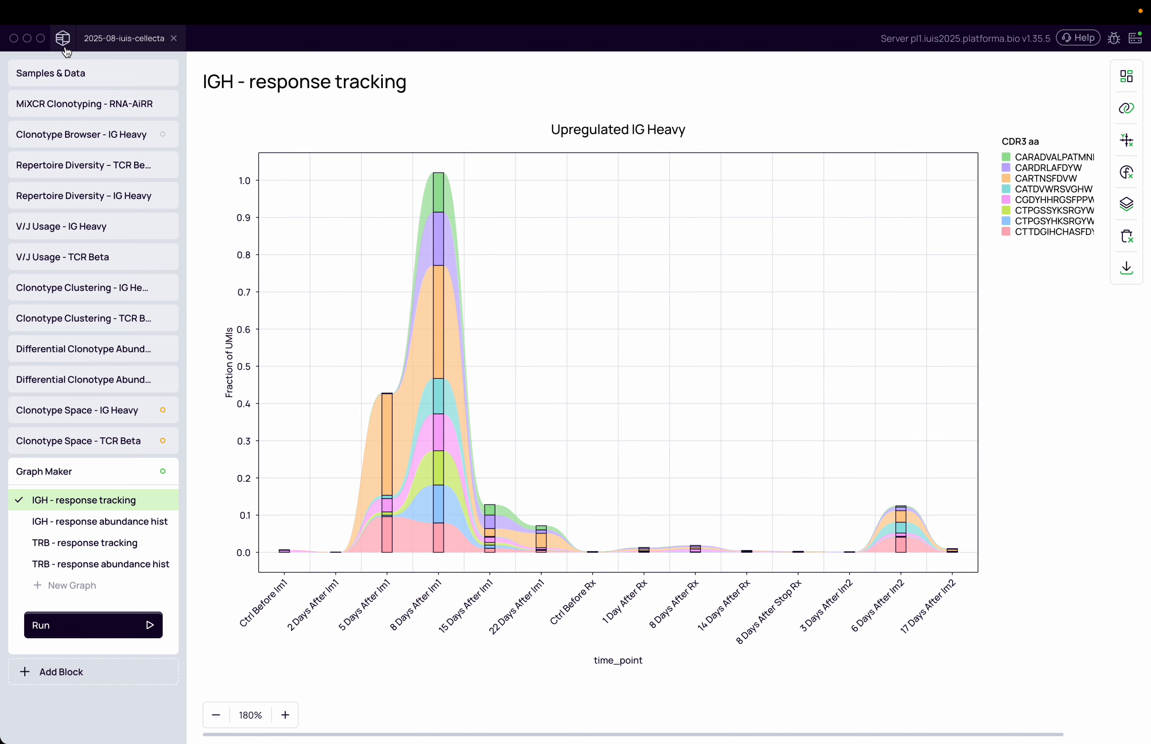
- Return to the project home screen and create a new project named VDJ-from-fastq
click(62, 39)
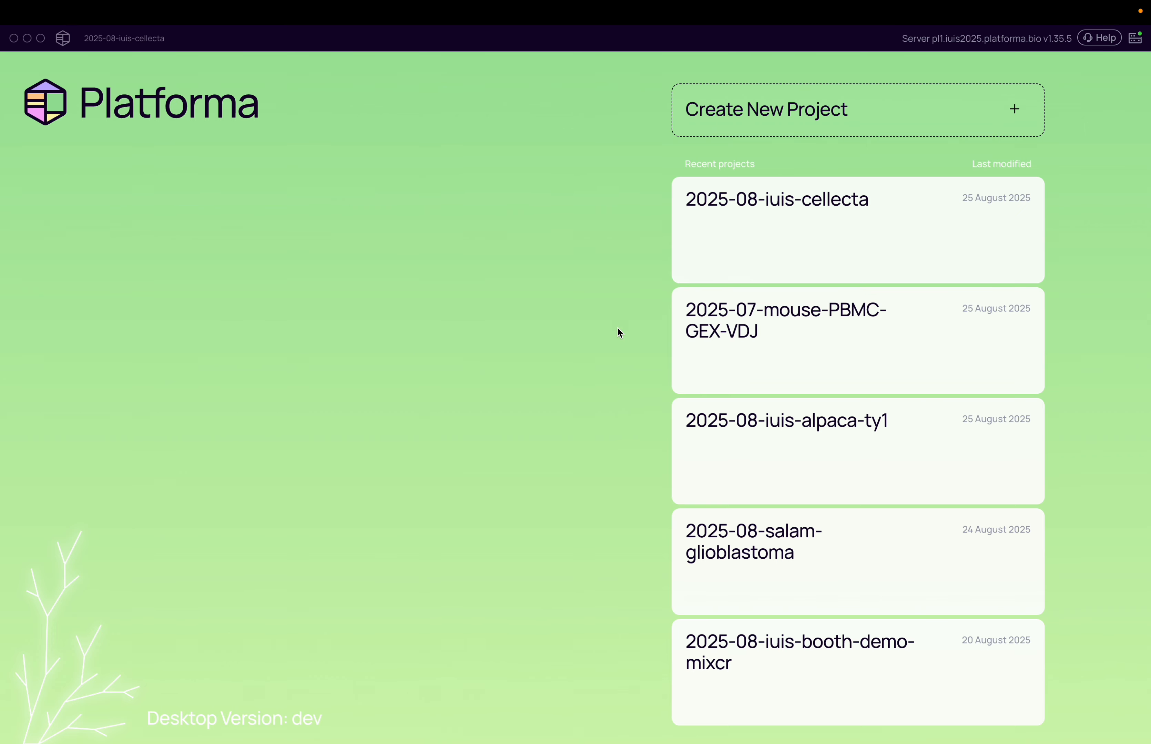
click(736, 130)
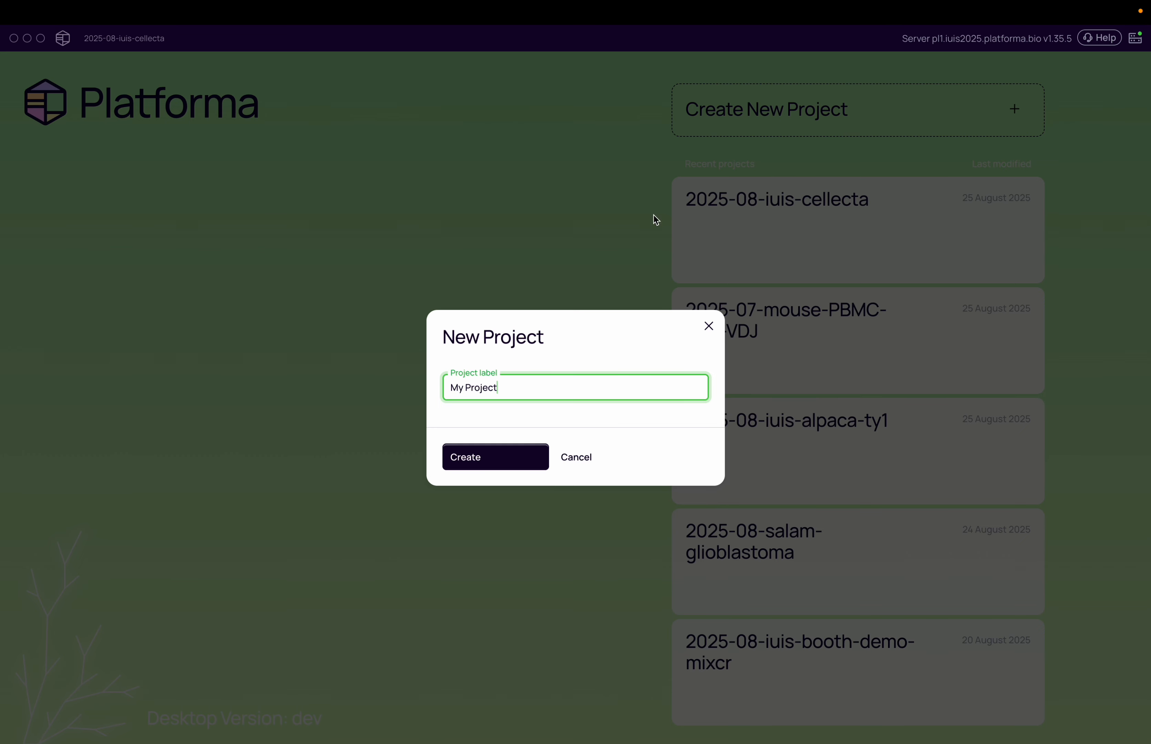
text(VDJ-form)
key(BackSpace)
key(BackSpace)
key(BackSpace)
text(rom-fastq)
key(Return)
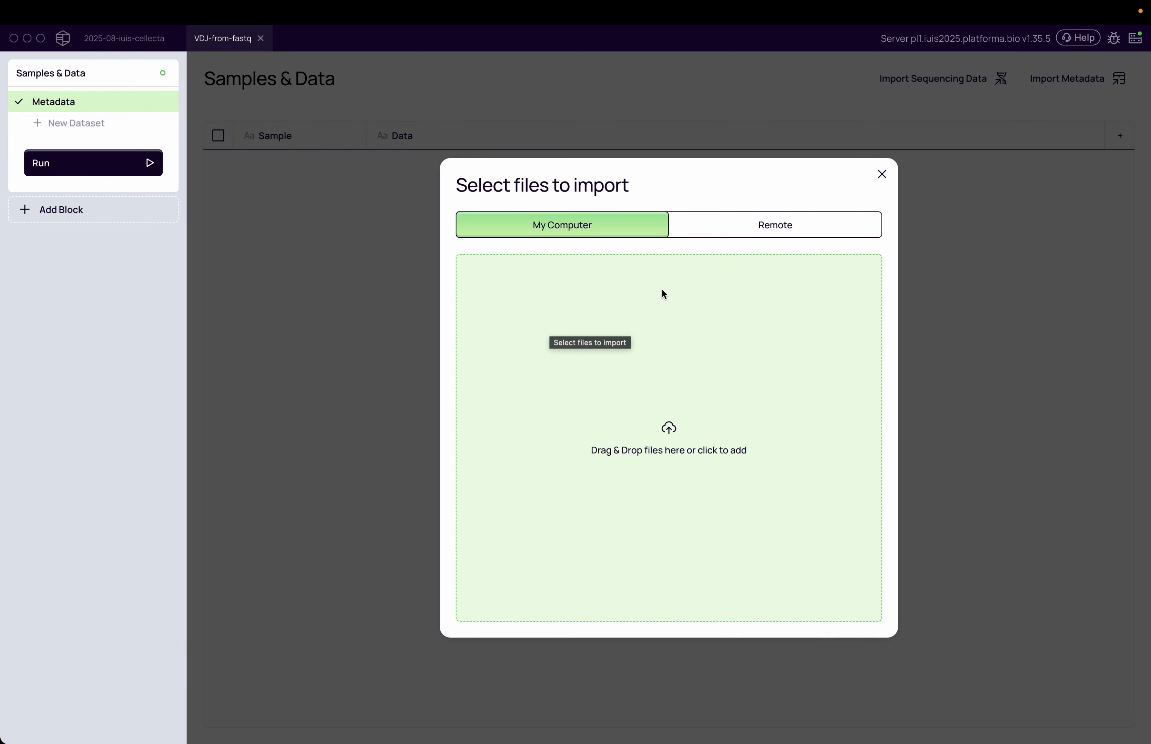
- Import all files in the fastqs folder under 2025-06-cellecta-vaccination/FC298 from the remote raw storage as sequencing data
click(750, 228)
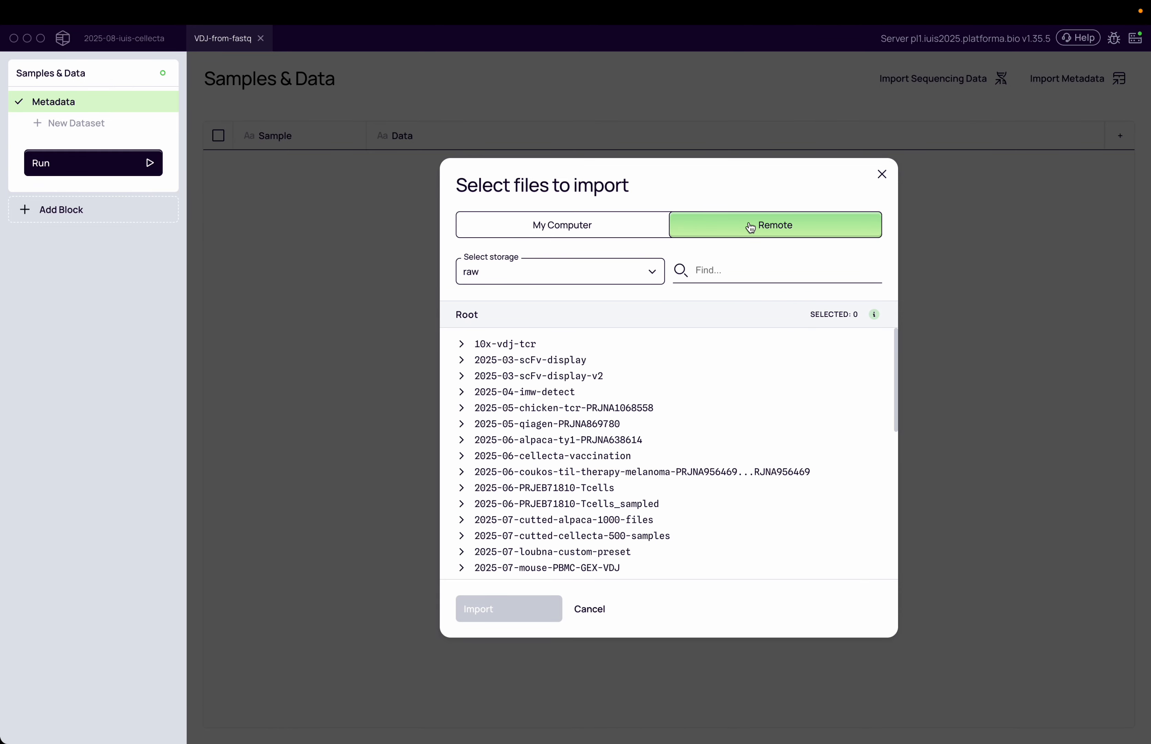
click(708, 263)
text(cellec)
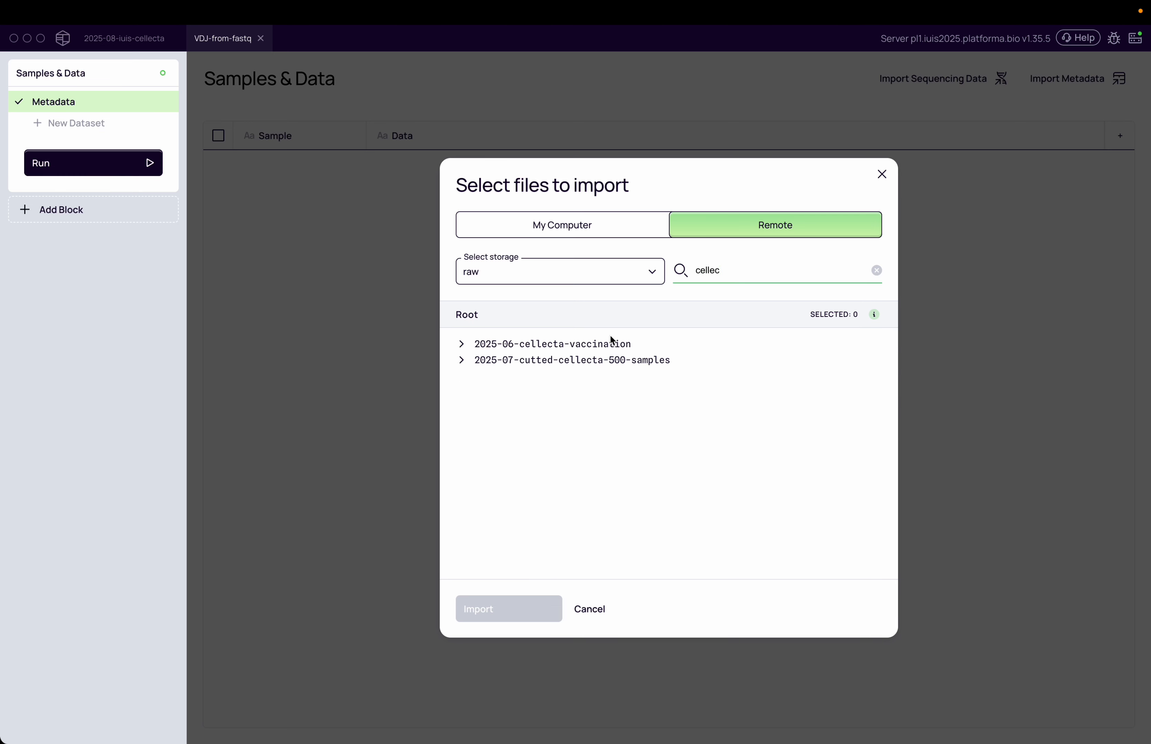
double_click(572, 342)
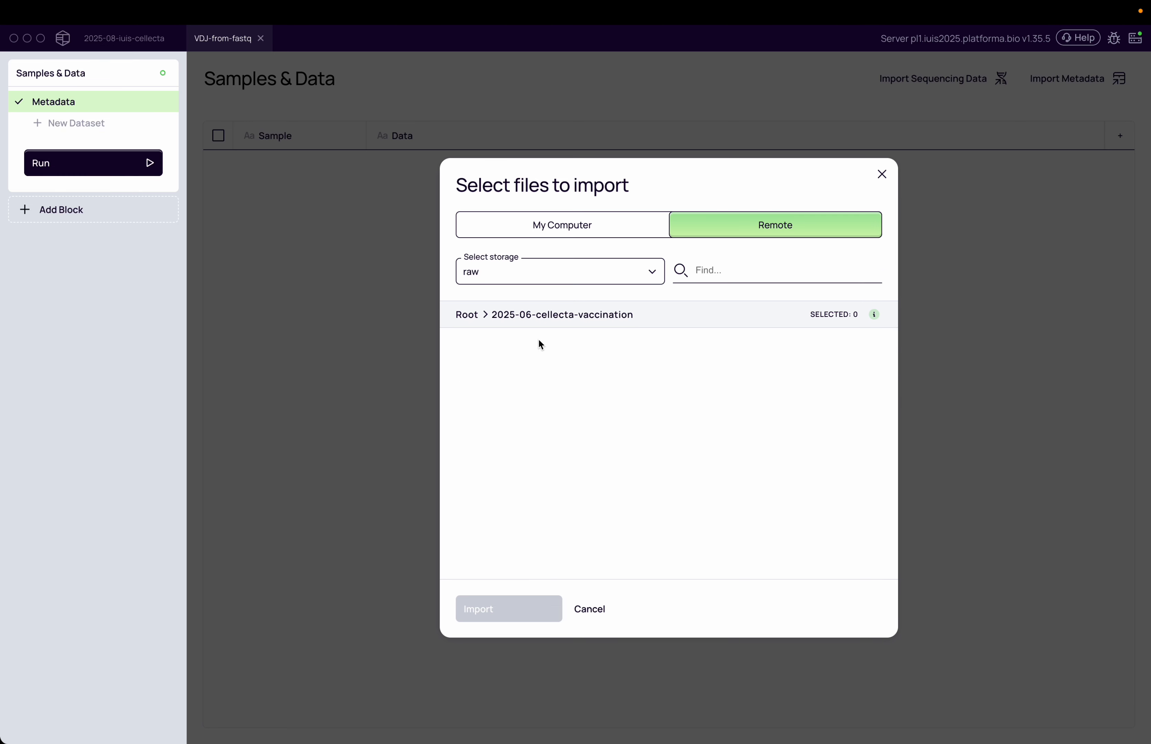
double_click(508, 359)
double_click(499, 345)
key(super+a)
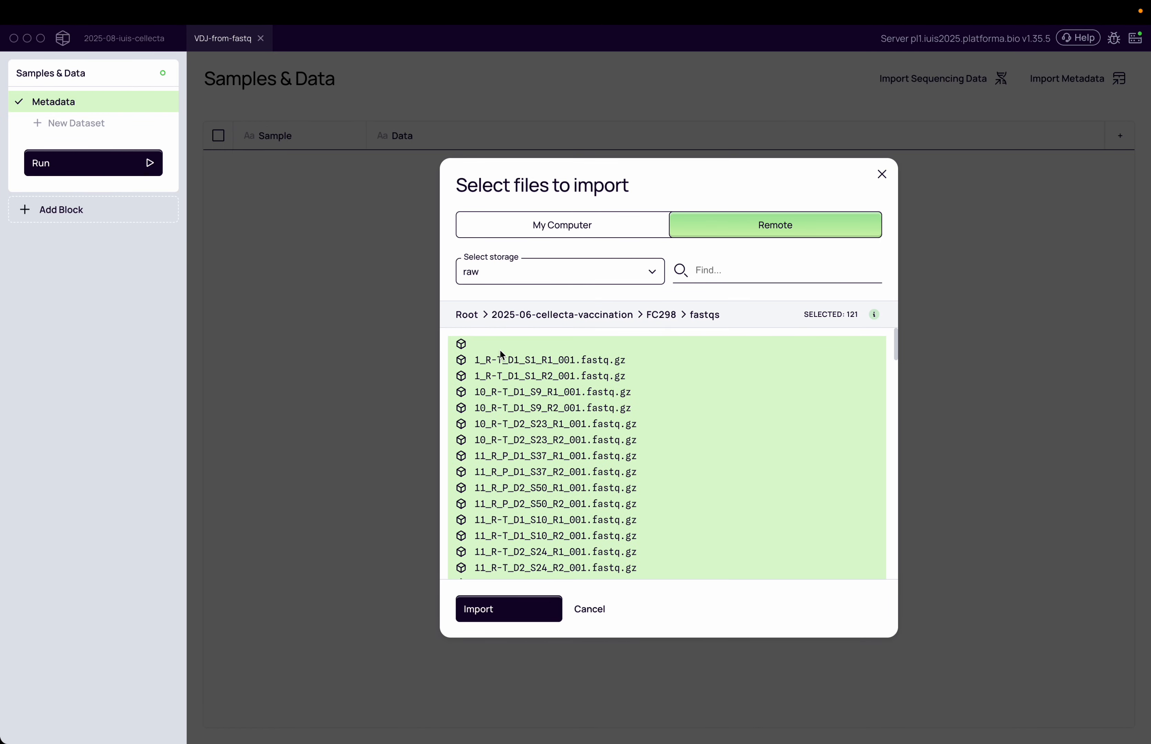
click(519, 606)
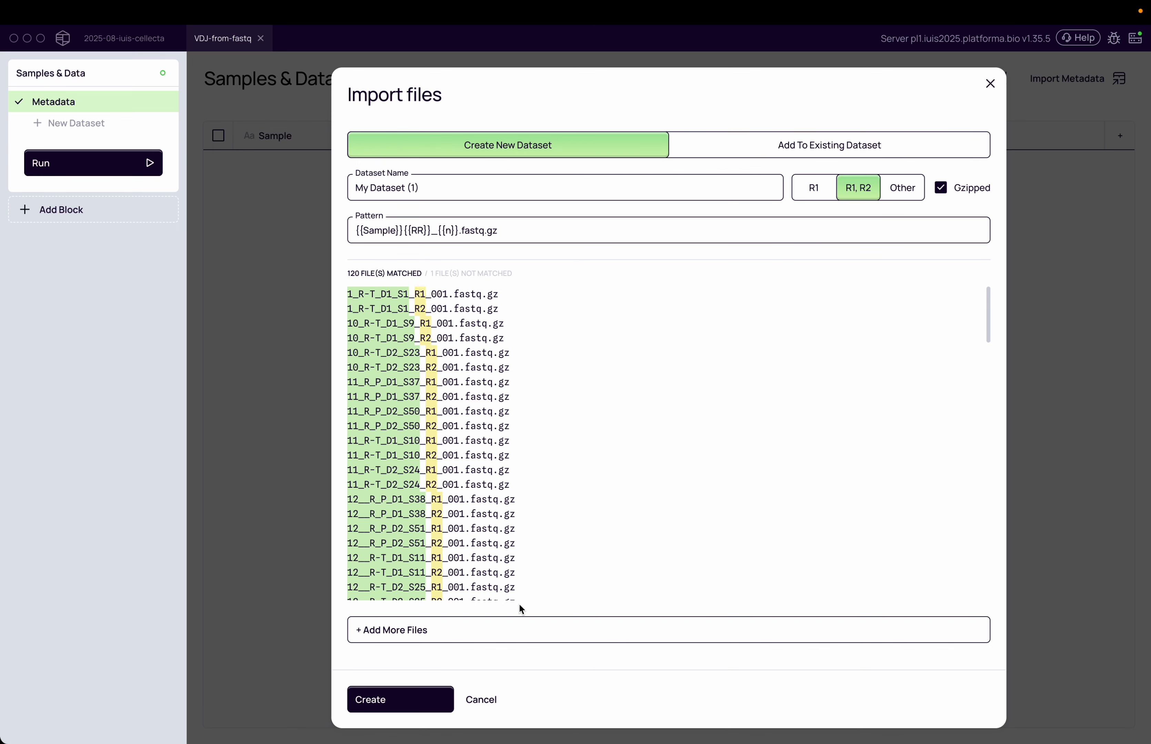
- Check the file name pattern, name the dataset Bulk-VDJ and create it
drag(410, 293, 347, 294)
click(415, 295)
click(437, 227)
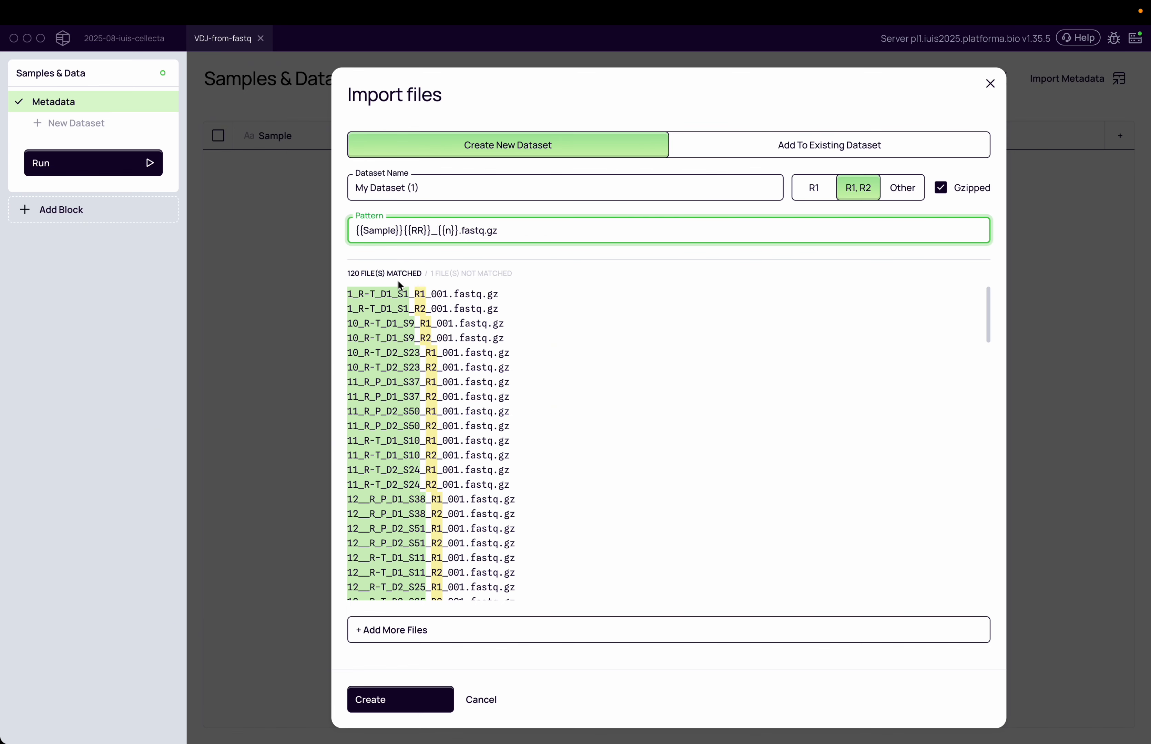
double_click(401, 188)
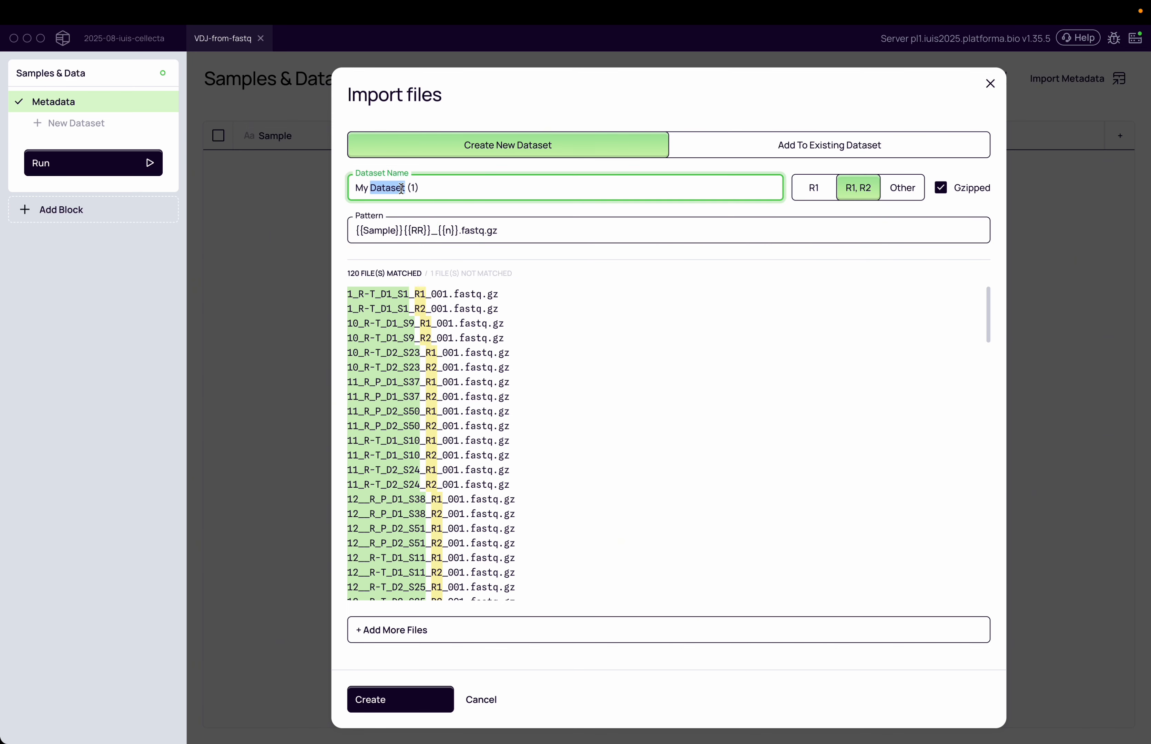
triple_click(401, 188)
text(Bulk-VDJ)
click(365, 688)
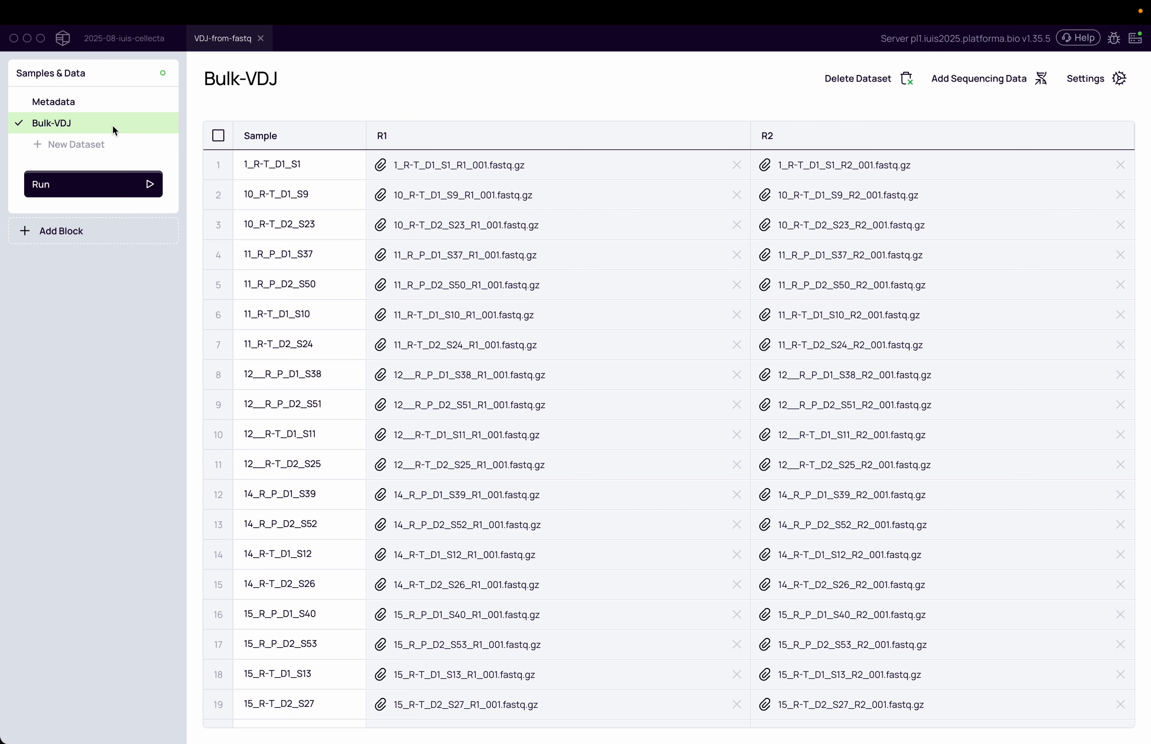
- Start another dataset and open the HJVJWBG… subfolder of the 10x single-cell FASTQ folder under 2025-06-cellecta-vaccination in the remote raw storage
click(111, 144)
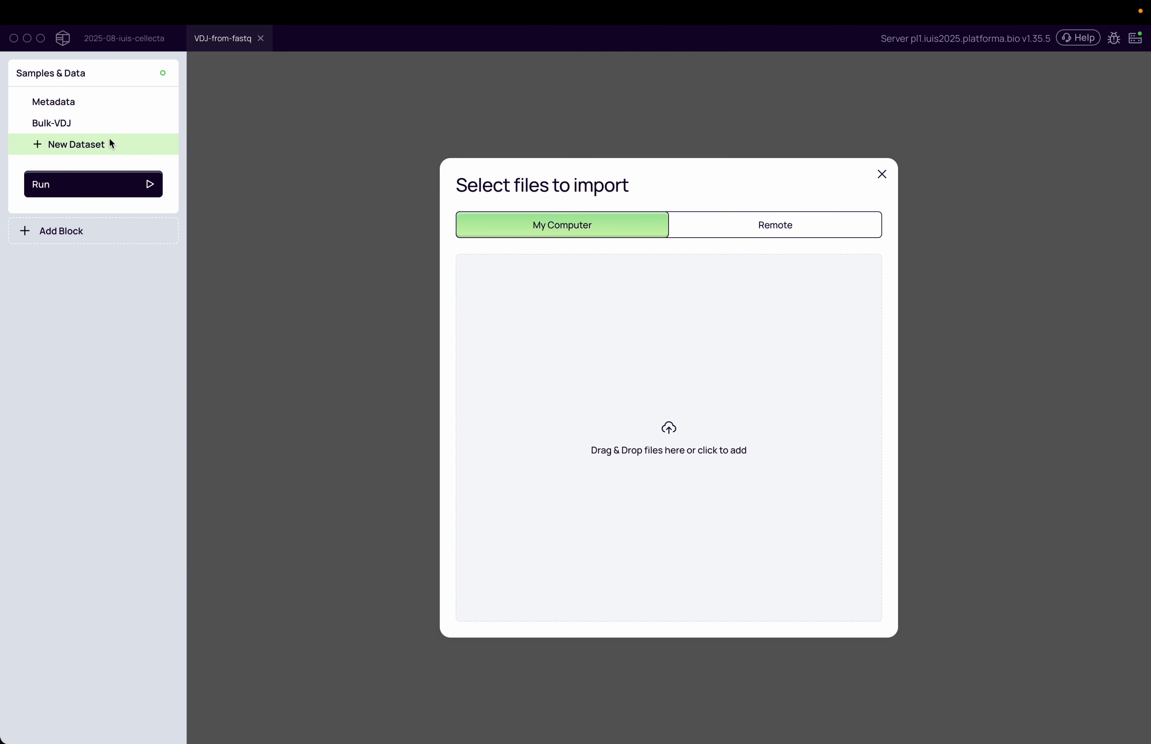
click(715, 221)
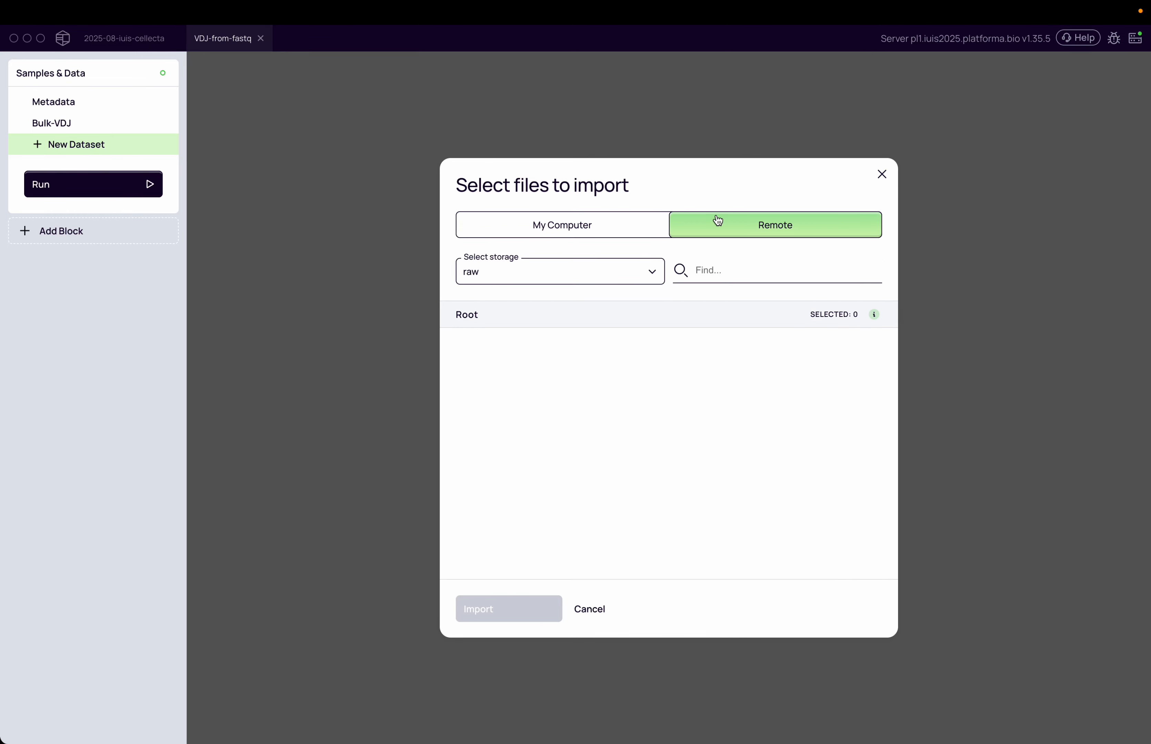
click(710, 267)
text(celle)
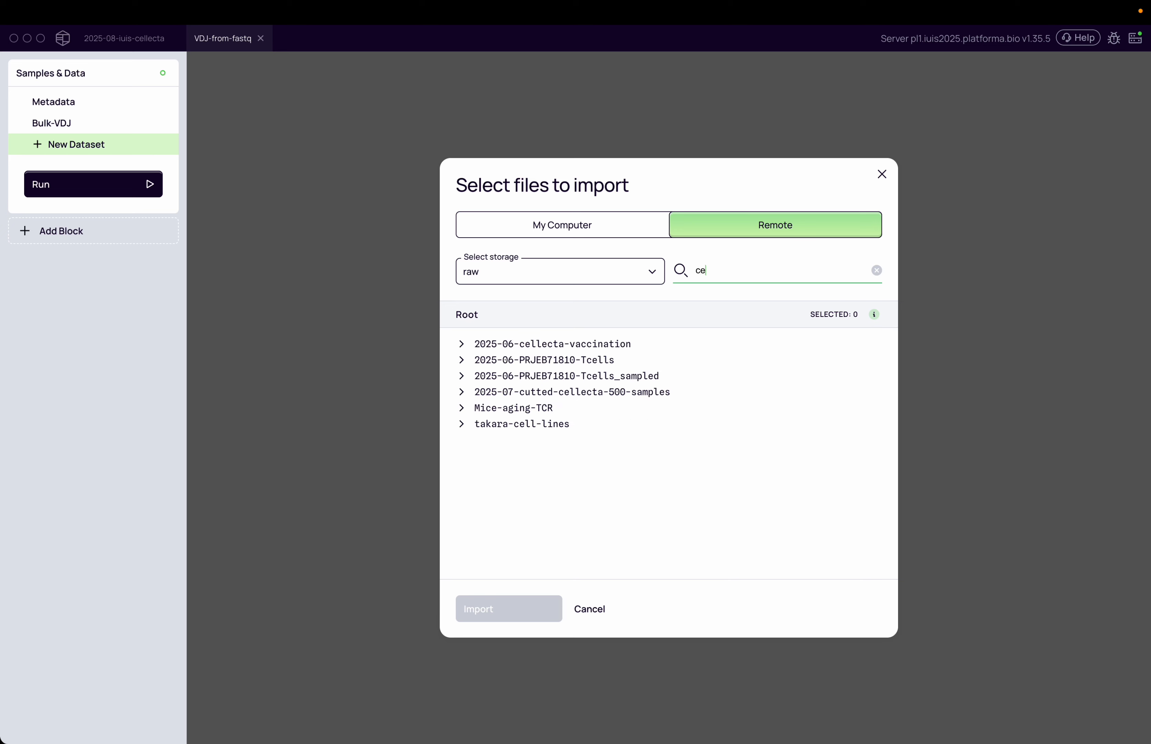
double_click(608, 343)
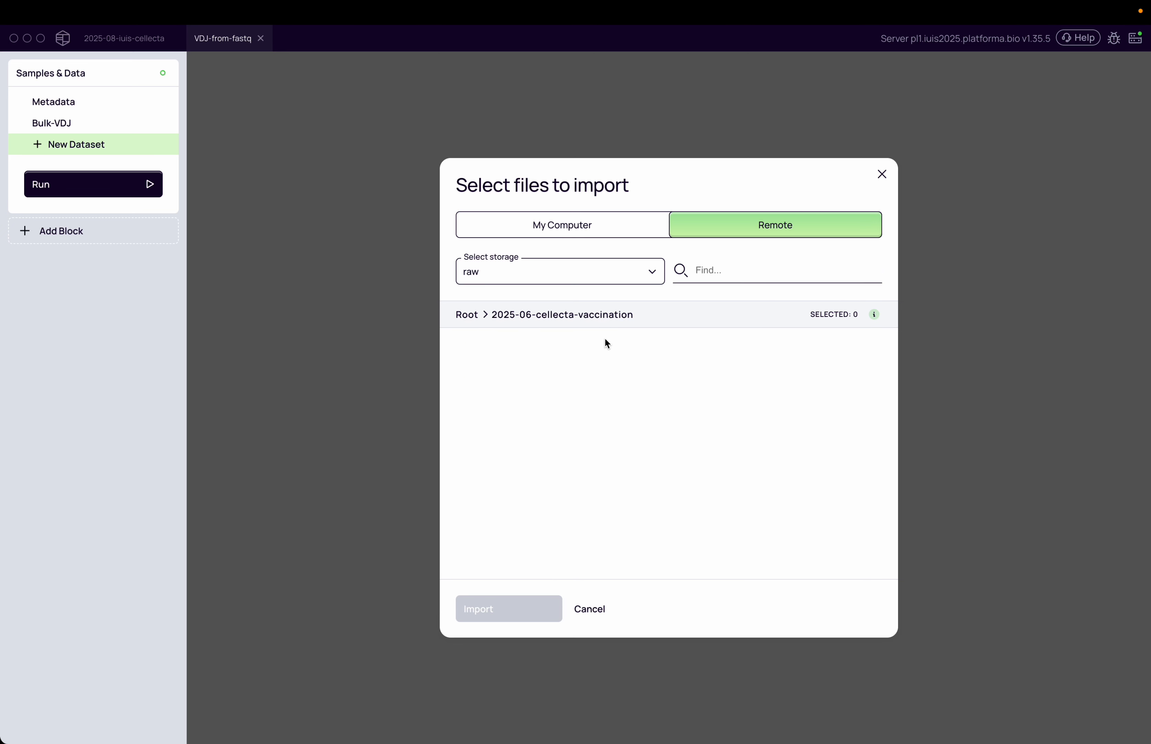
double_click(519, 345)
double_click(507, 360)
double_click(506, 345)
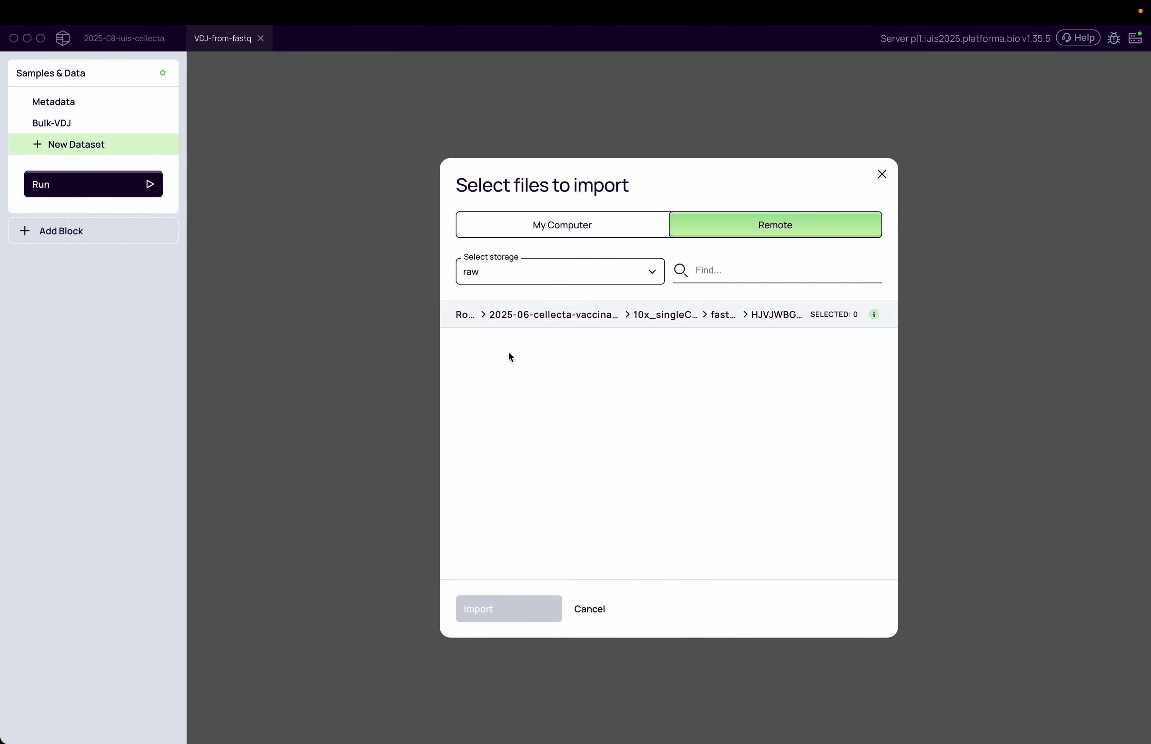
- Select the full file range from S1_S1_L001_I1_001.fastq.gz to S9_S9_L004_R2_001.fastq.gz and import it
click(508, 359)
scroll(552, 412, down, 15)
scroll(553, 418, down, 20)
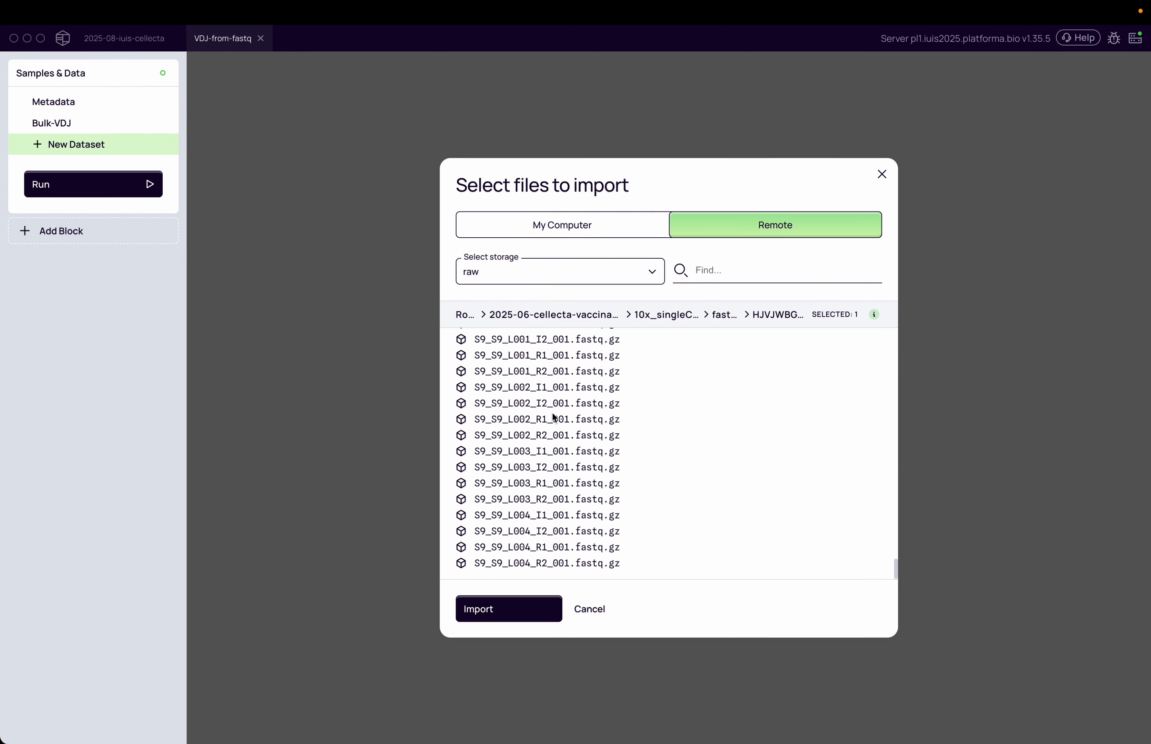
shift+click(534, 563)
click(532, 612)
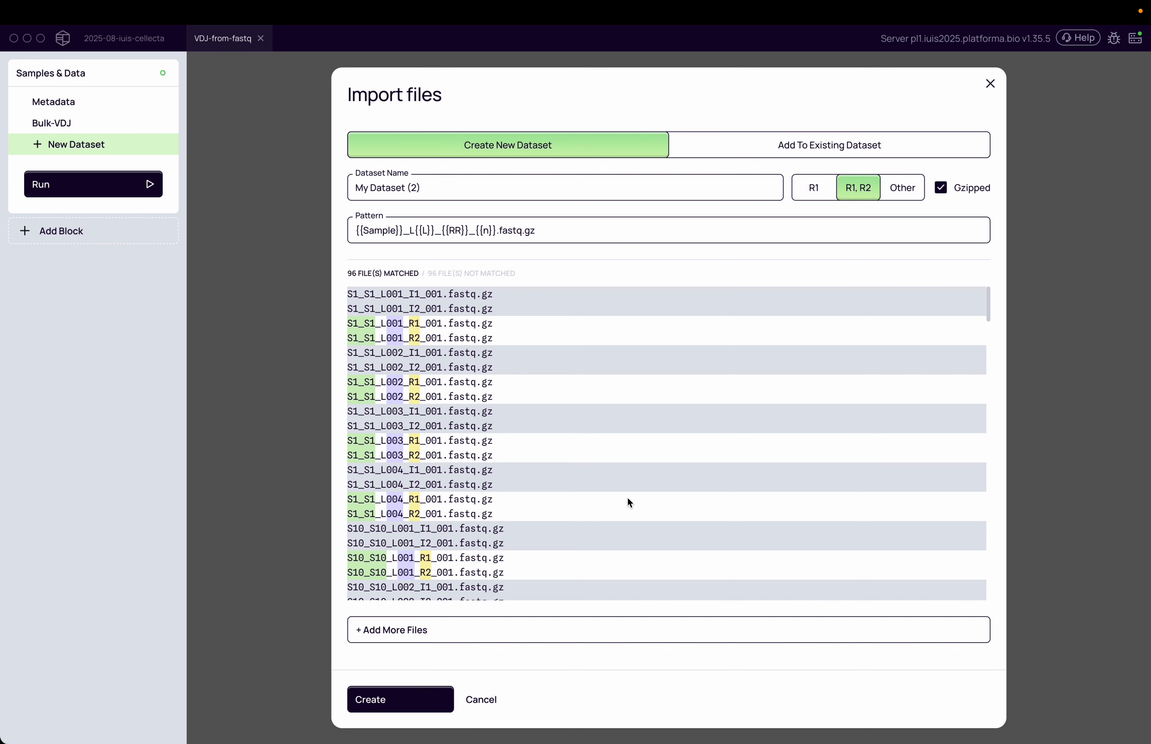
- Check the lane and read parts of the file name pattern and name the new dataset 10x-GEX
triple_click(484, 227)
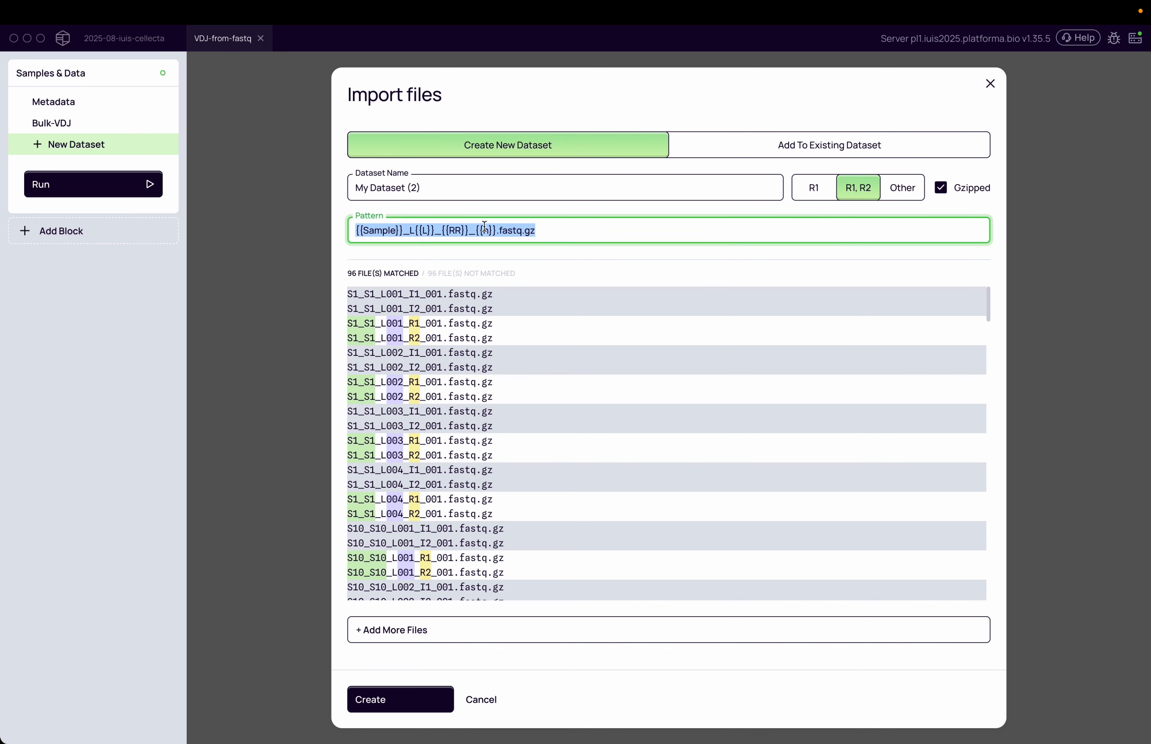
click(484, 227)
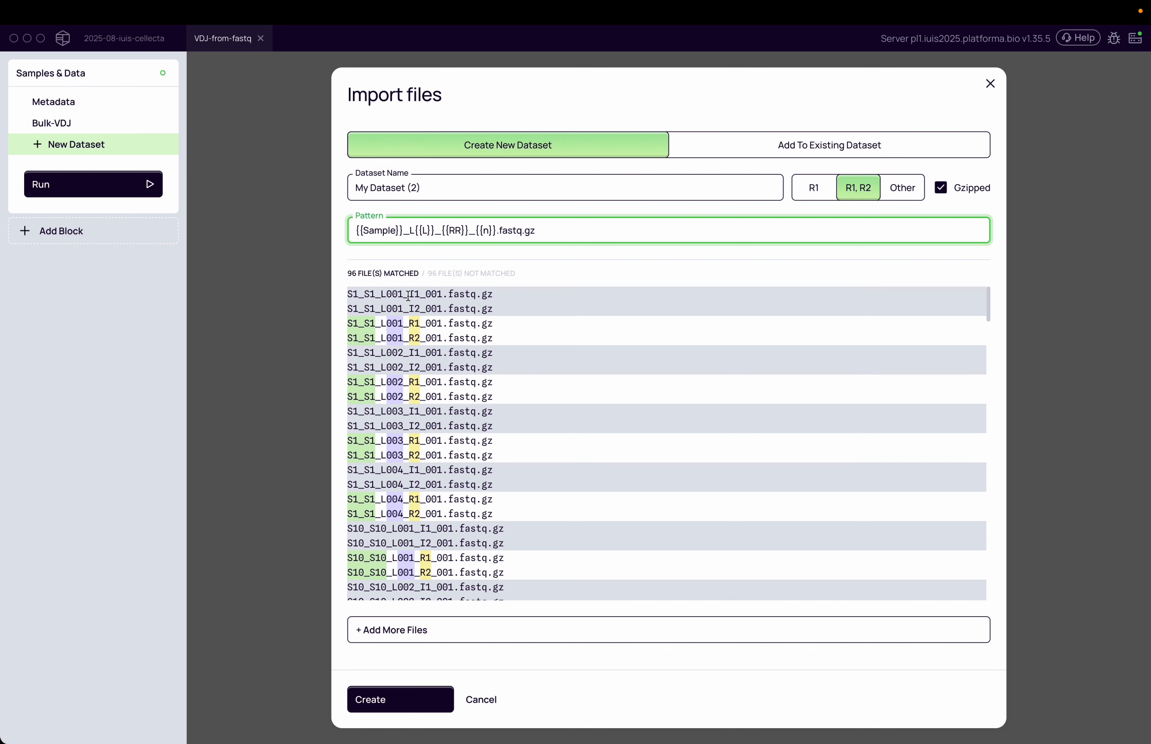
click(393, 323)
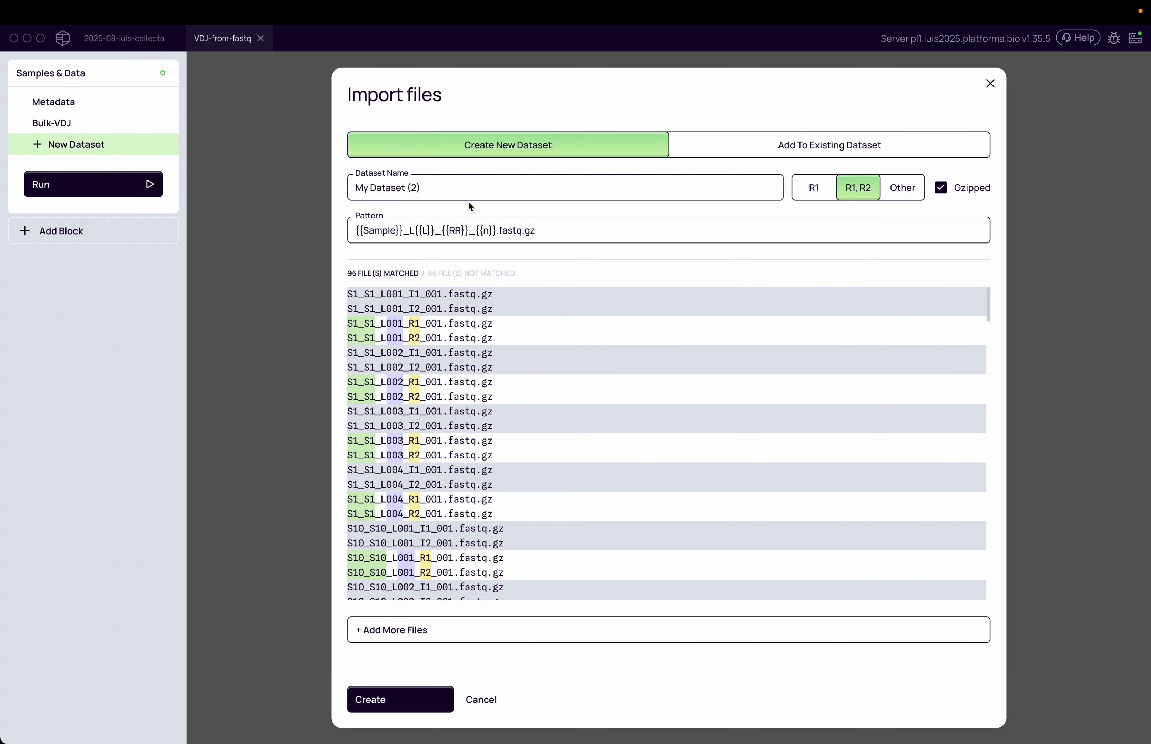
triple_click(472, 192)
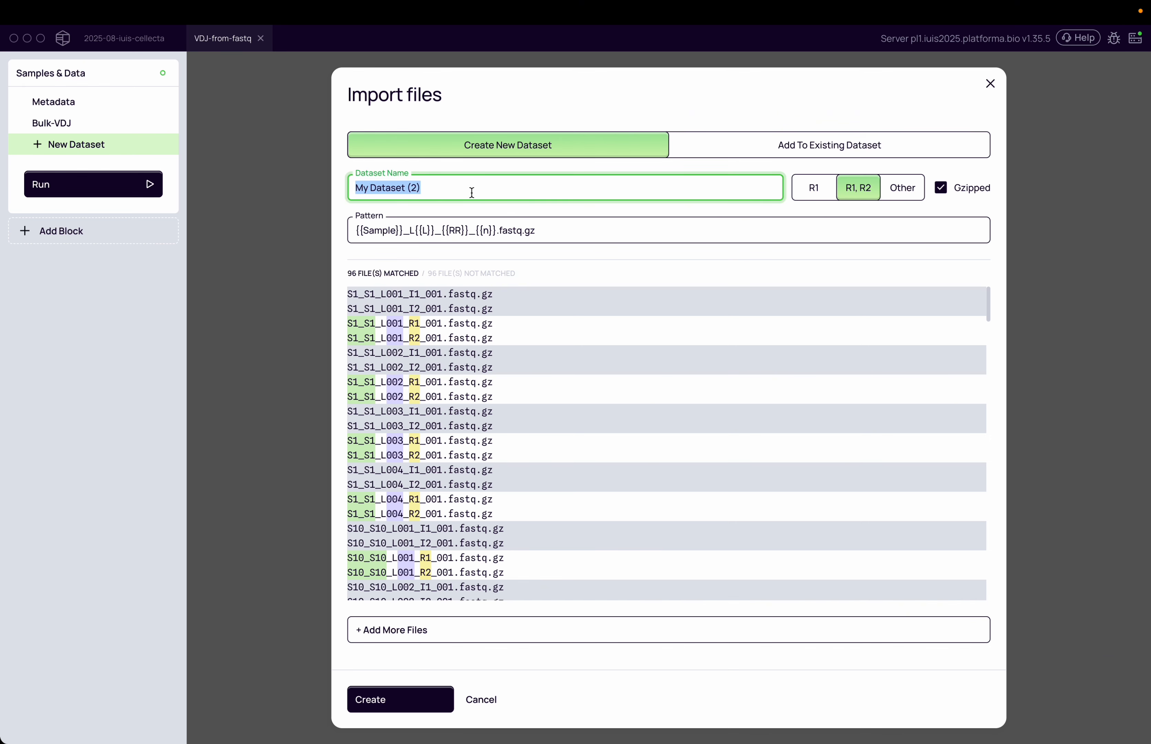
text(10x-GEX)
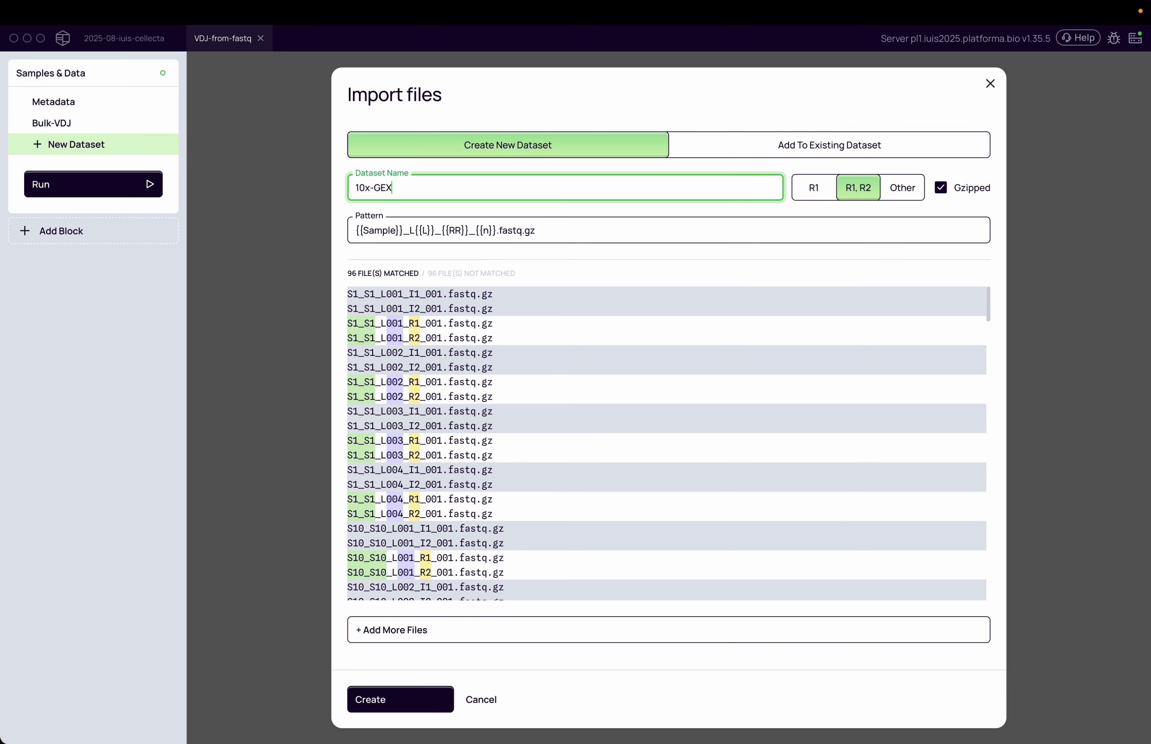
- Insert _{{*}} after {{Sample}} in the file name pattern so the repeated sample suffix is left out of the sample names
drag(375, 322, 358, 321)
scroll(359, 439, down, 3)
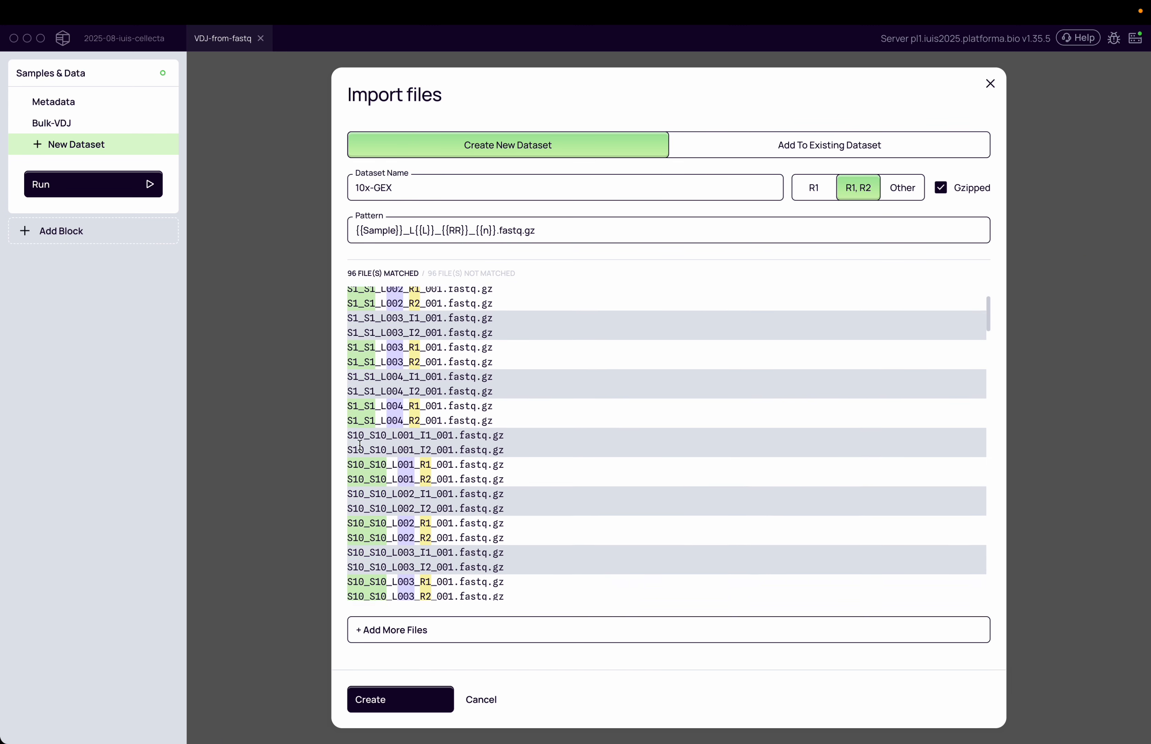
scroll(370, 529, down, 5)
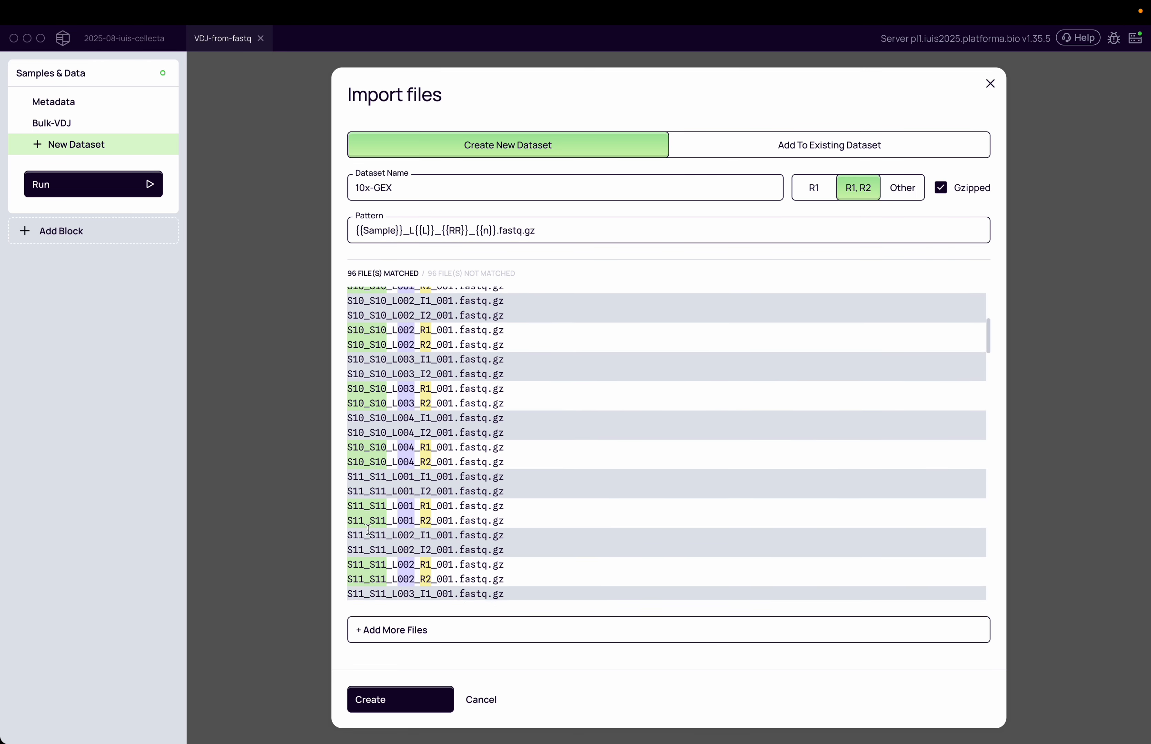
scroll(368, 530, up, 10)
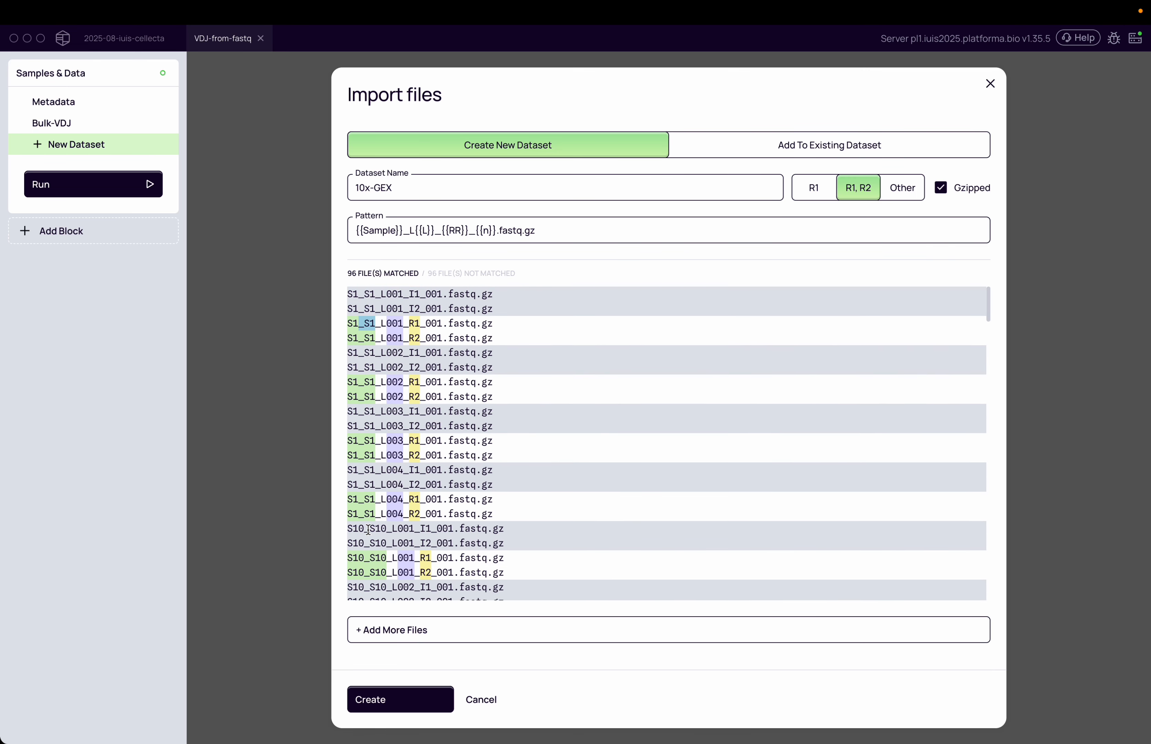
click(370, 340)
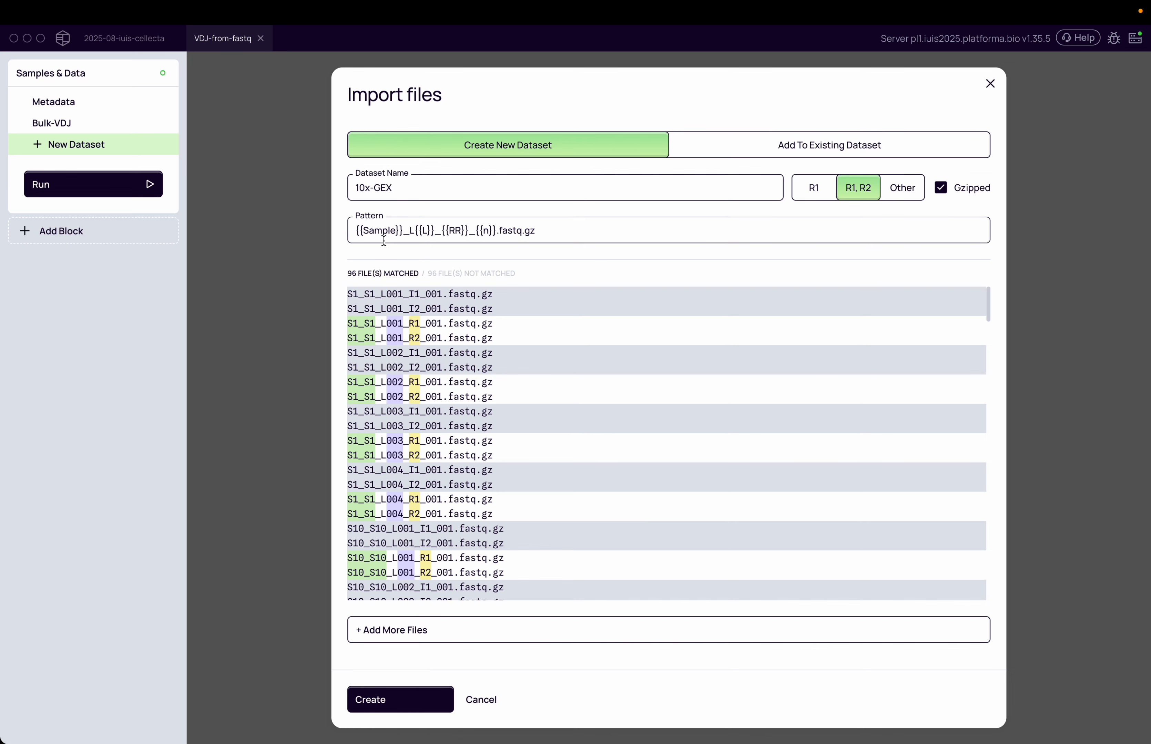
click(404, 232)
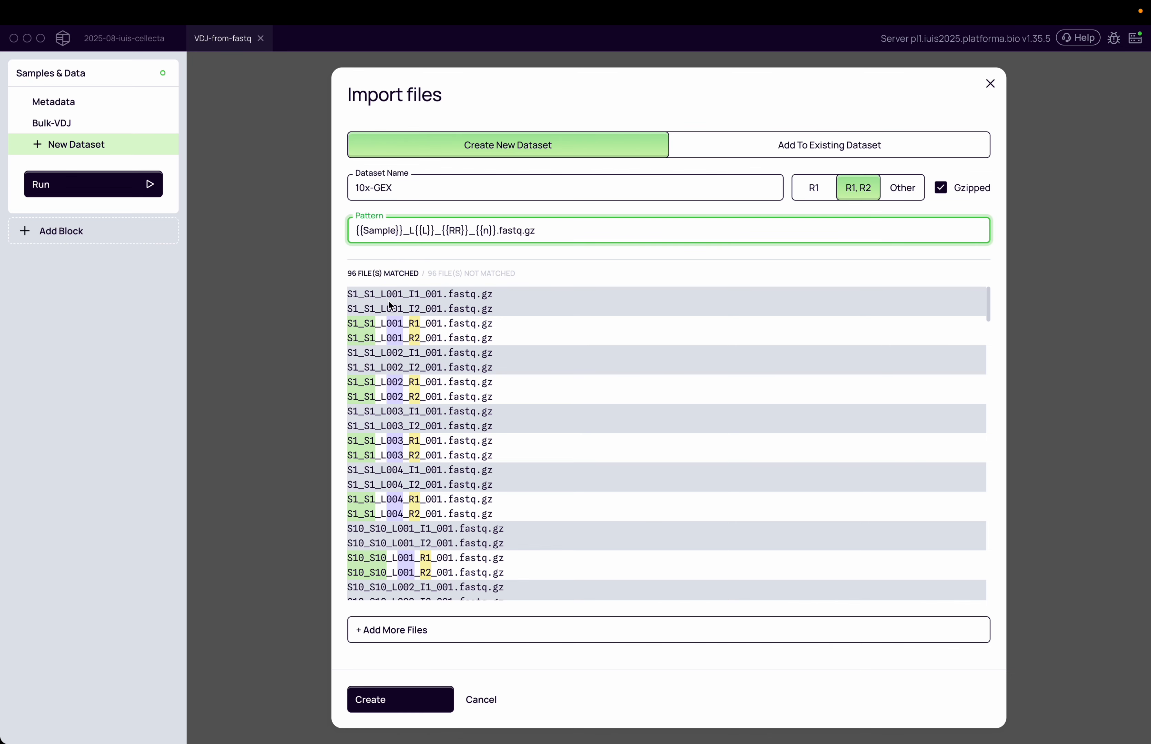
double_click(369, 323)
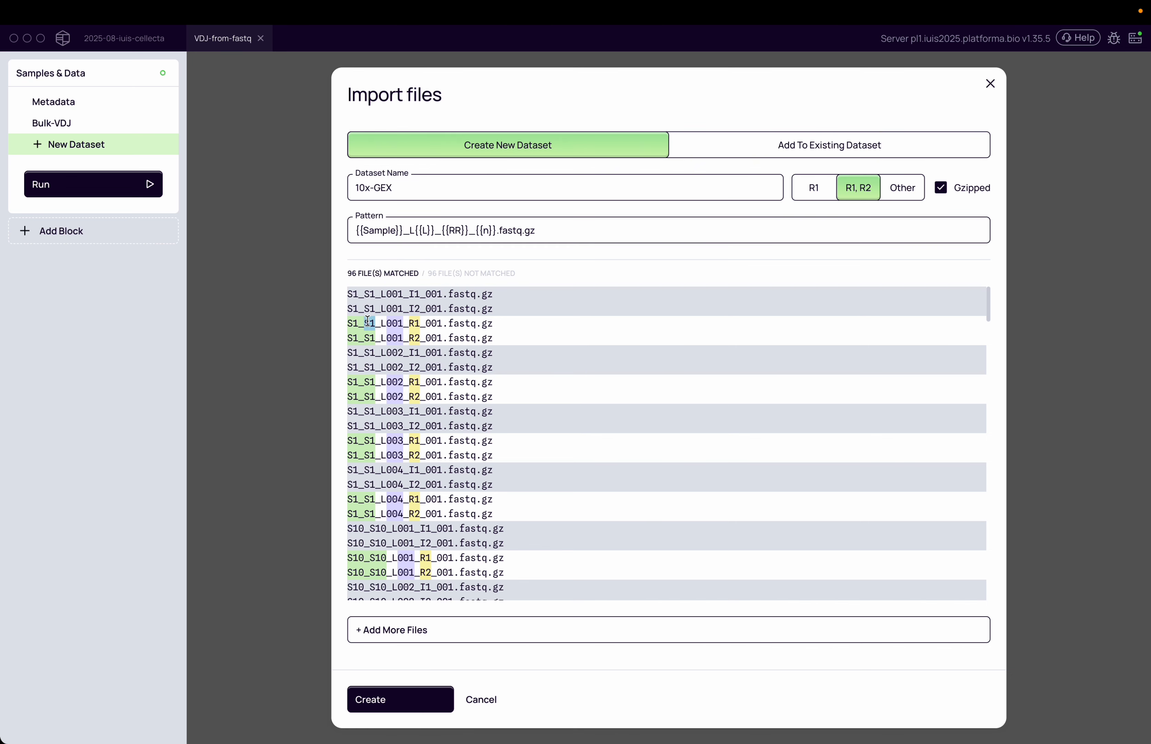
click(401, 232)
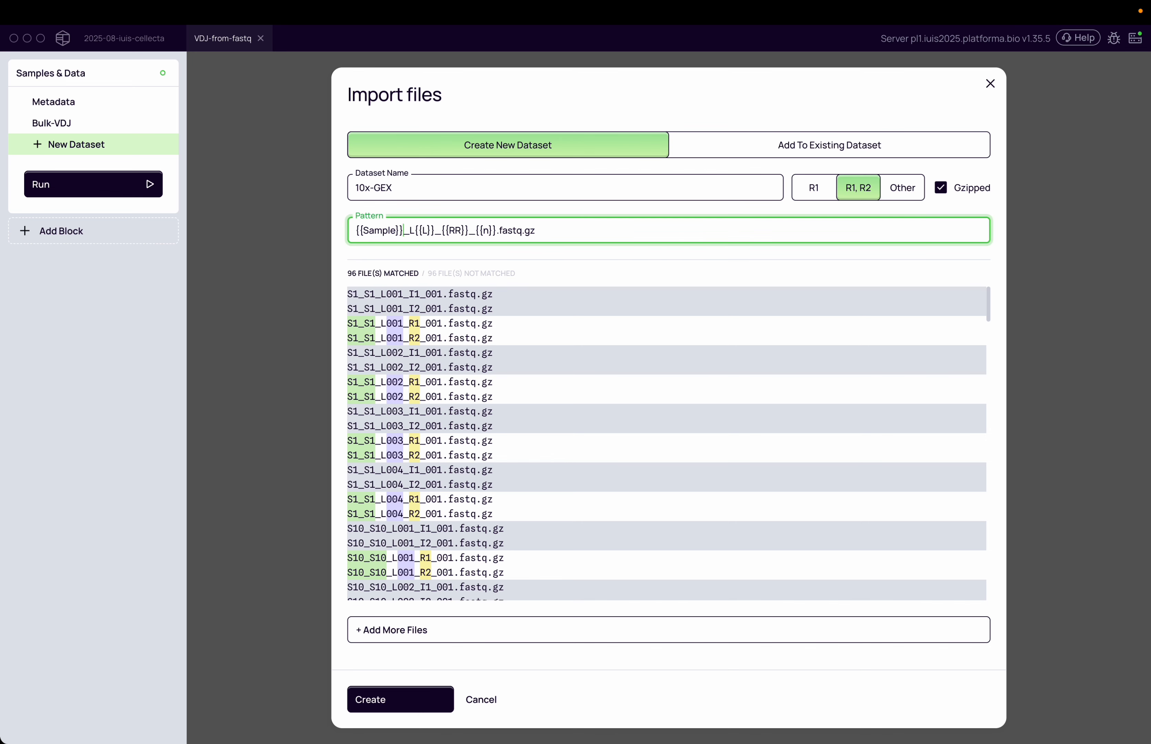
text(_{{*}})
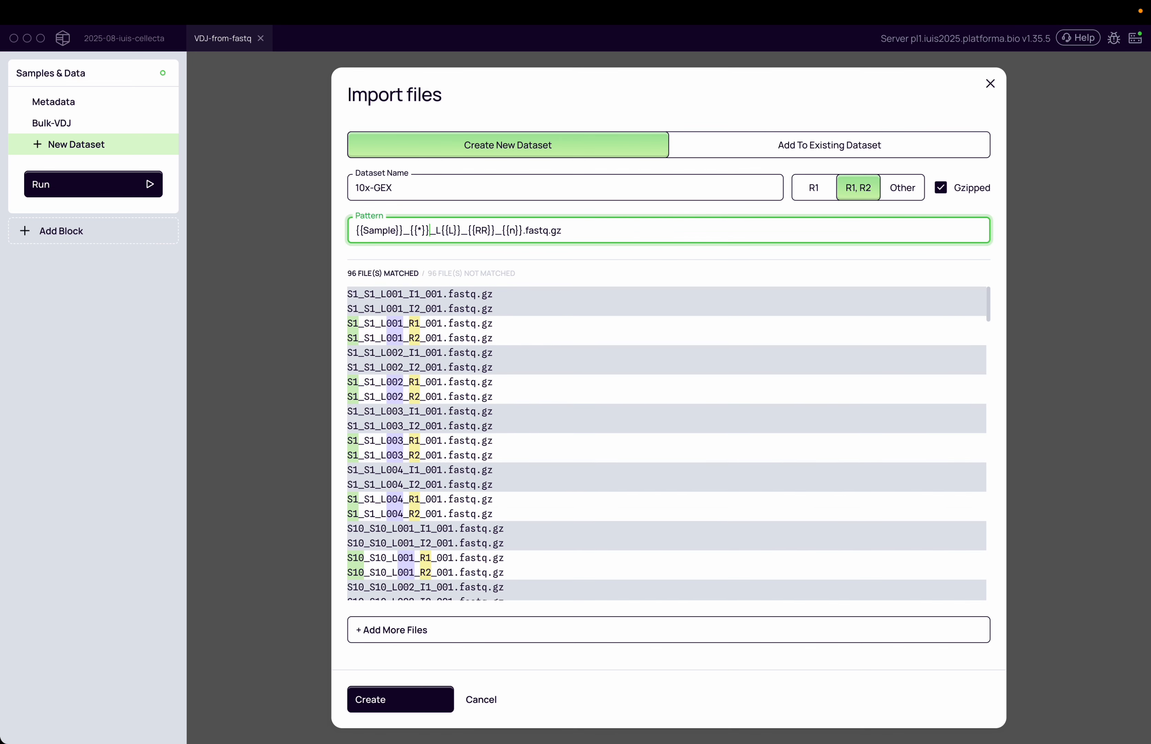
- Check the wildcard and sample parts of the pattern against the file names, create the 10x-GEX dataset and review its rows
double_click(420, 230)
drag(365, 322, 375, 323)
scroll(374, 322, down, 10)
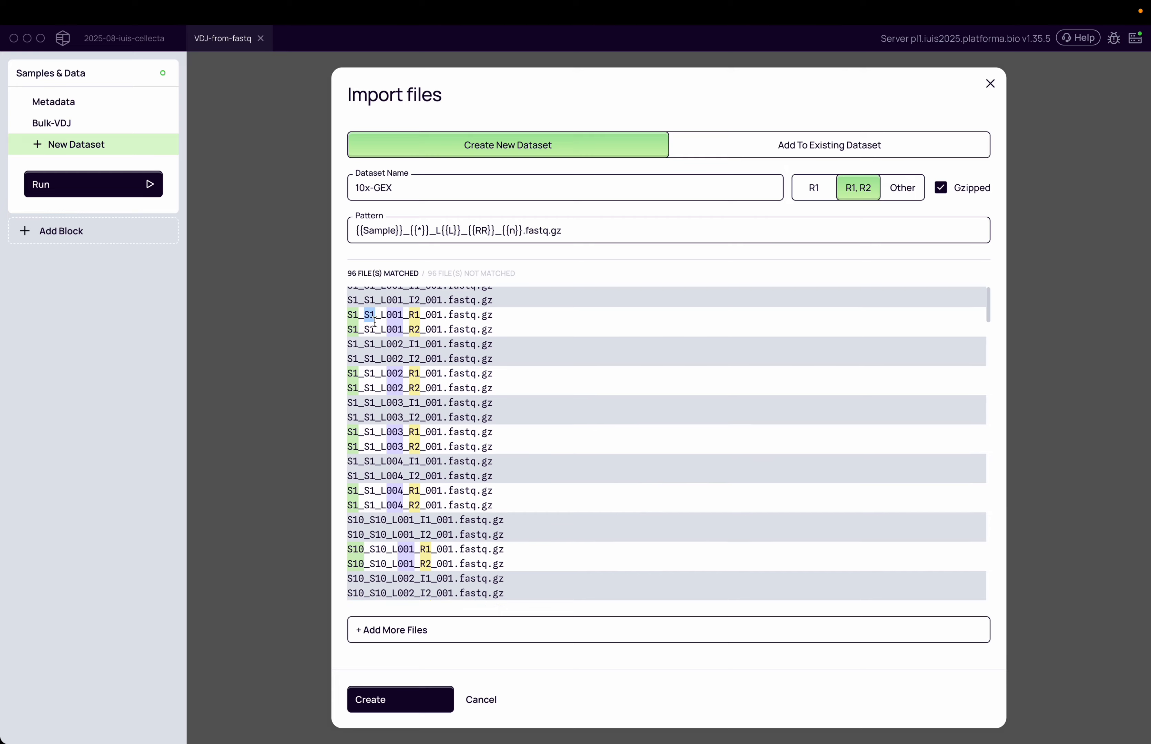
scroll(375, 322, up, 10)
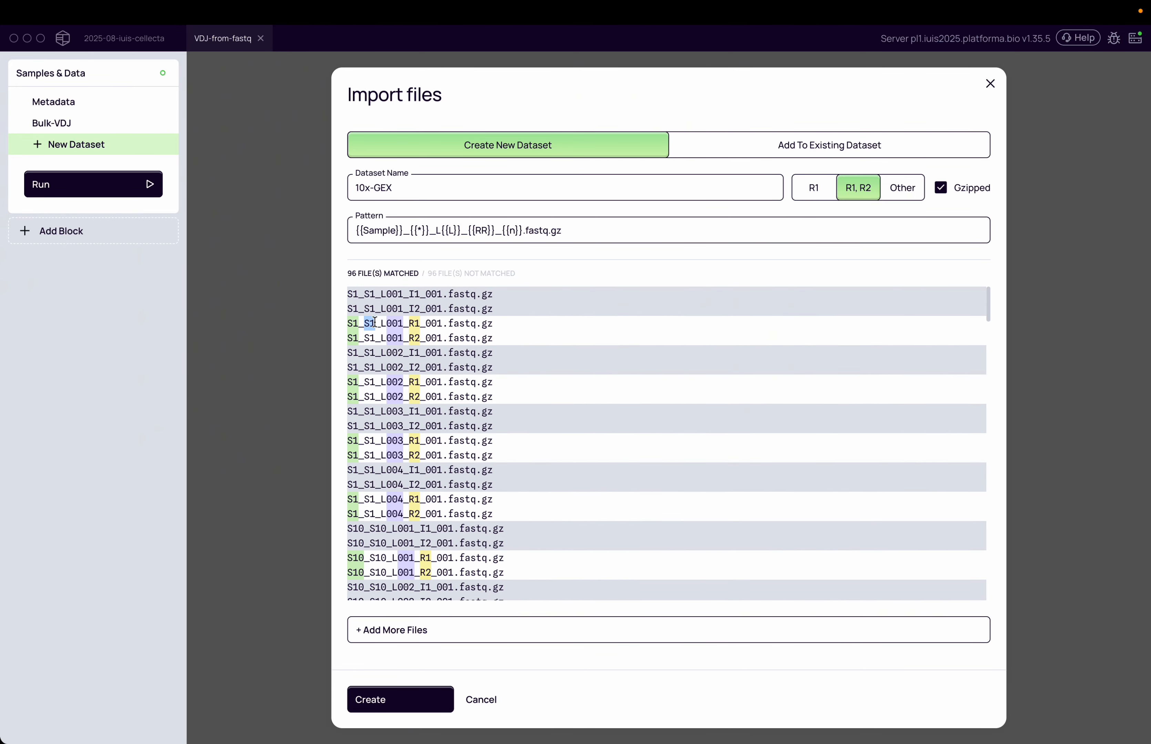
drag(403, 231, 362, 230)
scroll(368, 435, down, 1)
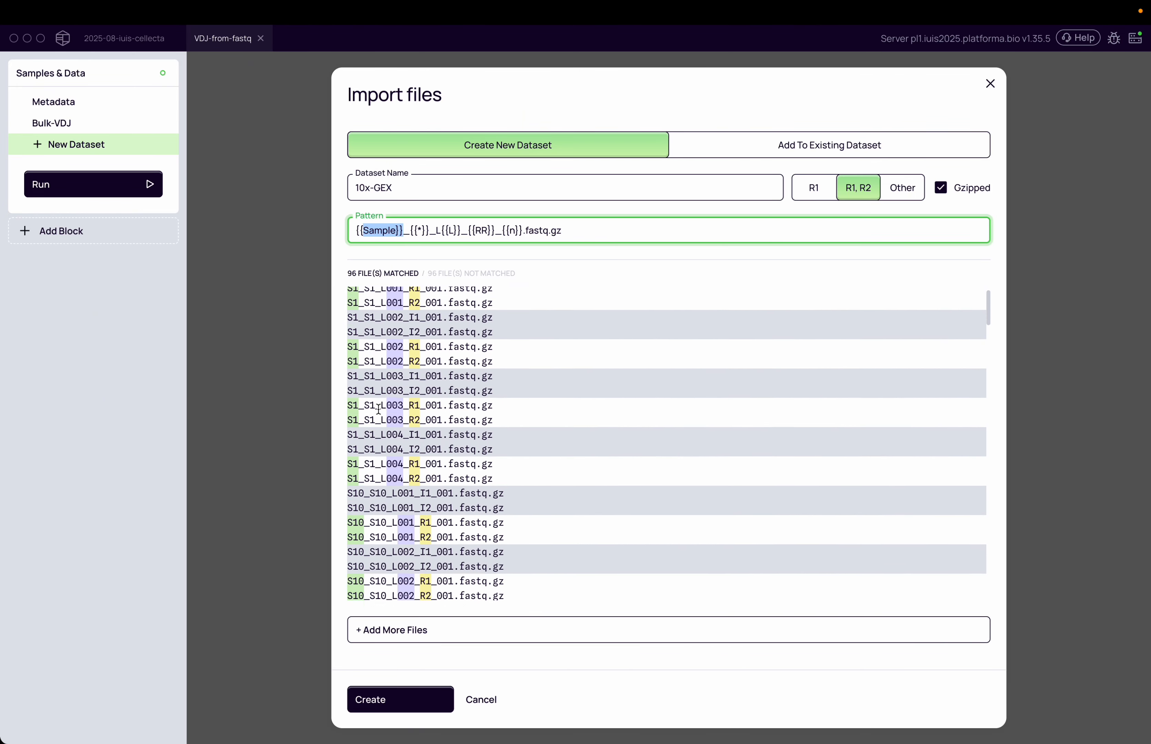
click(368, 697)
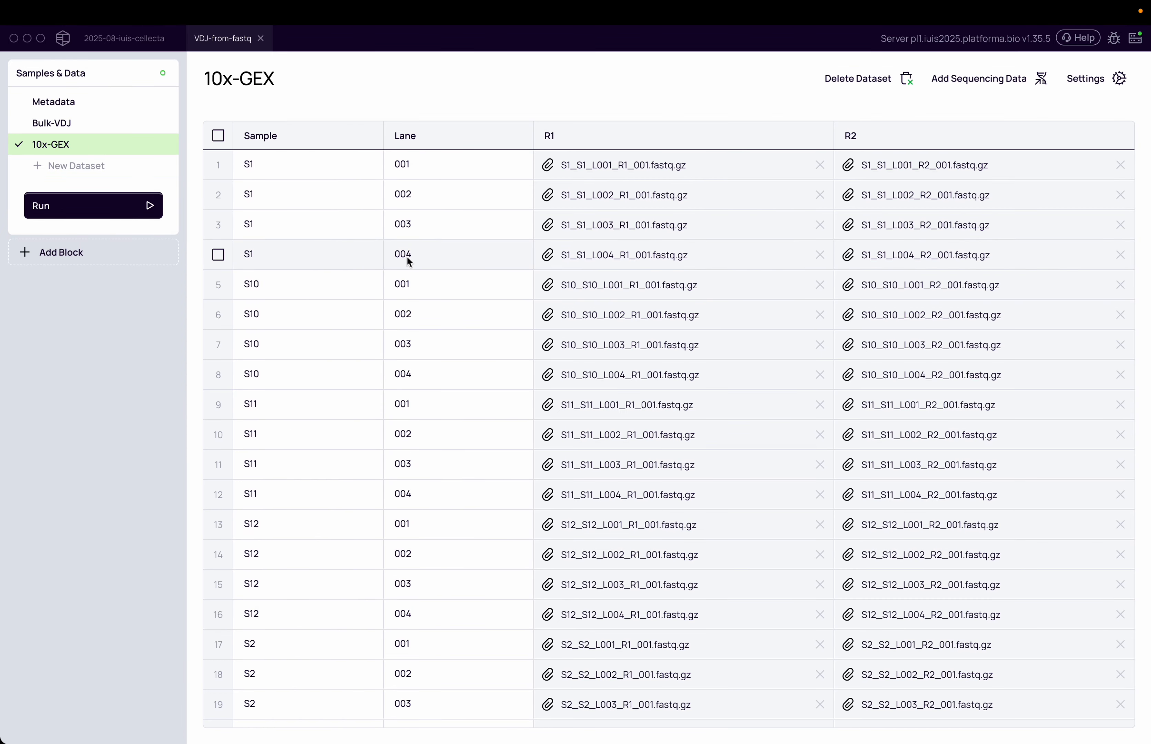
scroll(740, 313, down, 15)
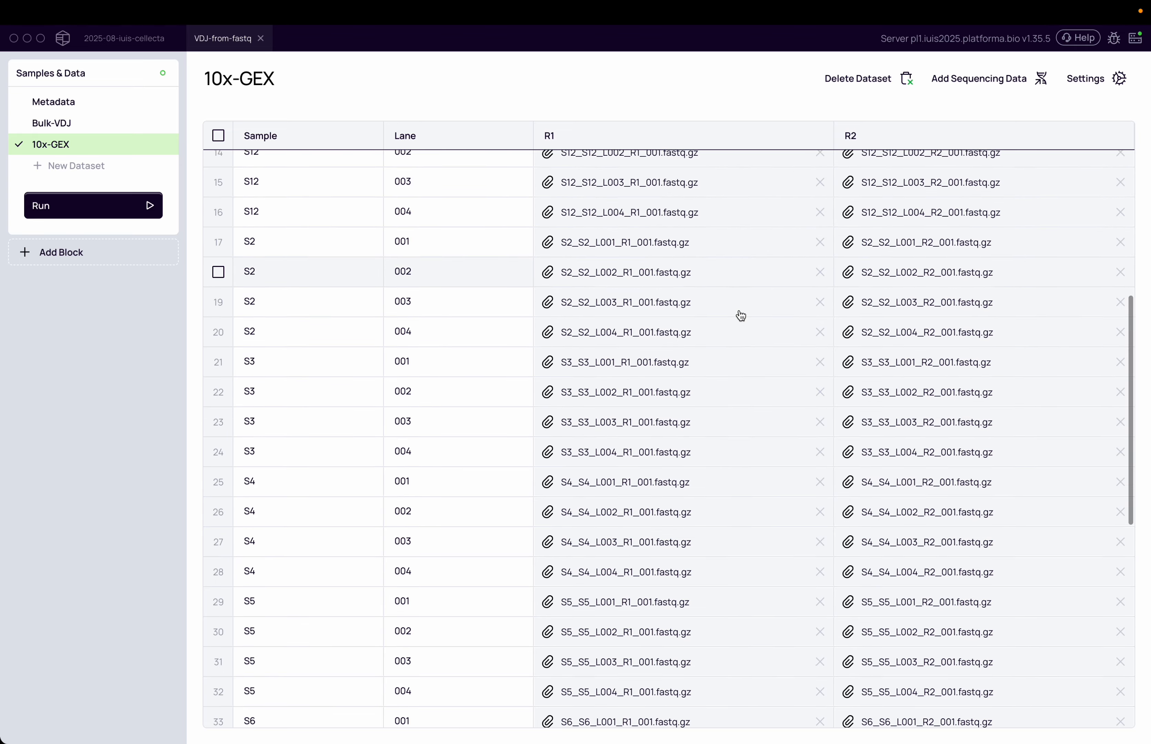
scroll(740, 313, up, 15)
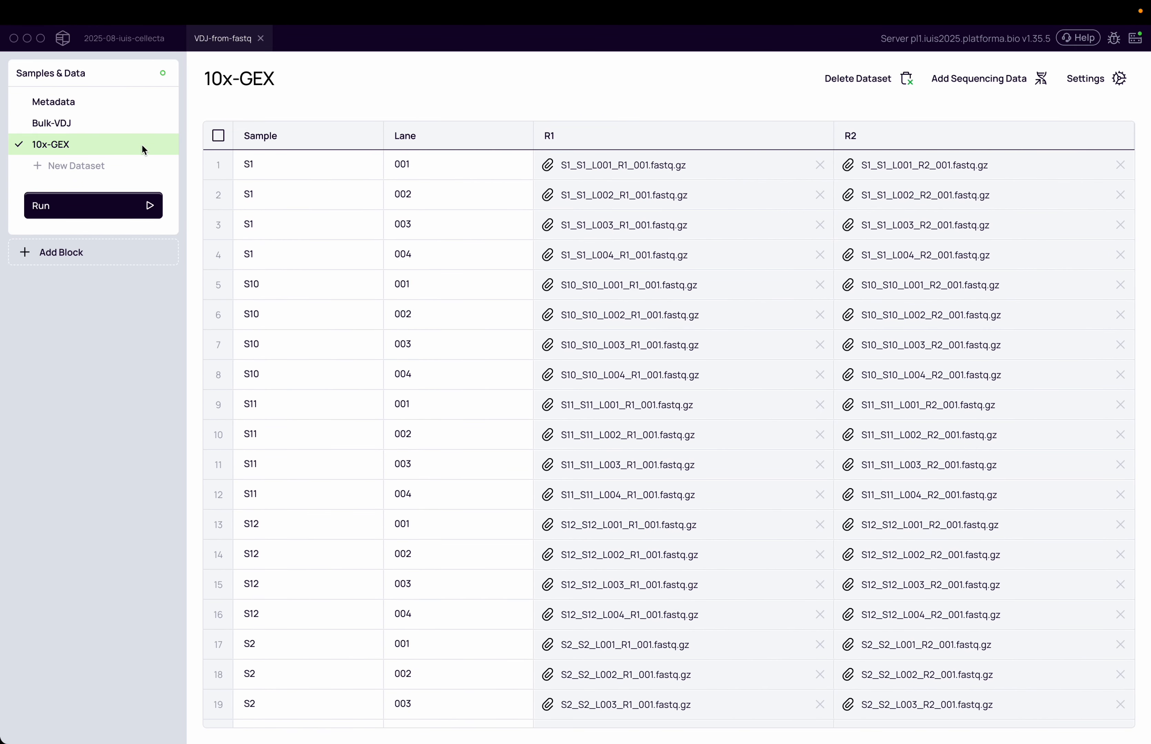
- Import the sample metadata from metadata-cellecta-vaccination.tsv, matching on the sample_name column
click(79, 111)
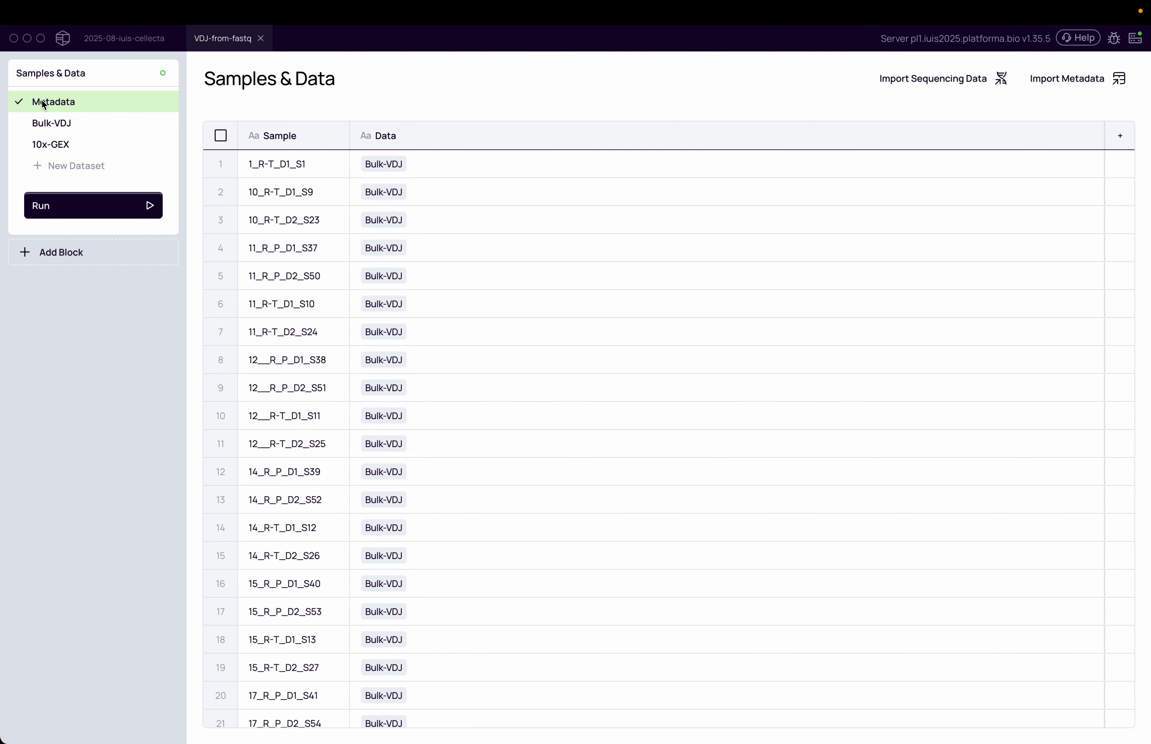
scroll(465, 316, down, 5)
scroll(465, 319, up, 5)
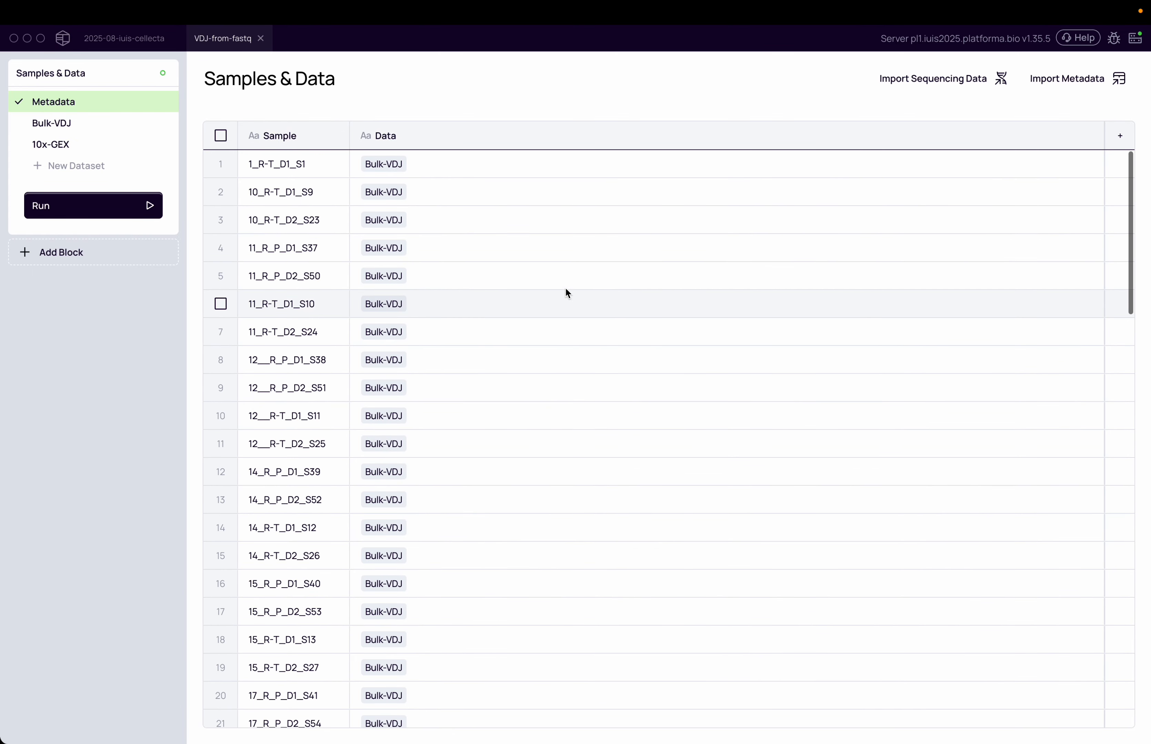
click(1088, 91)
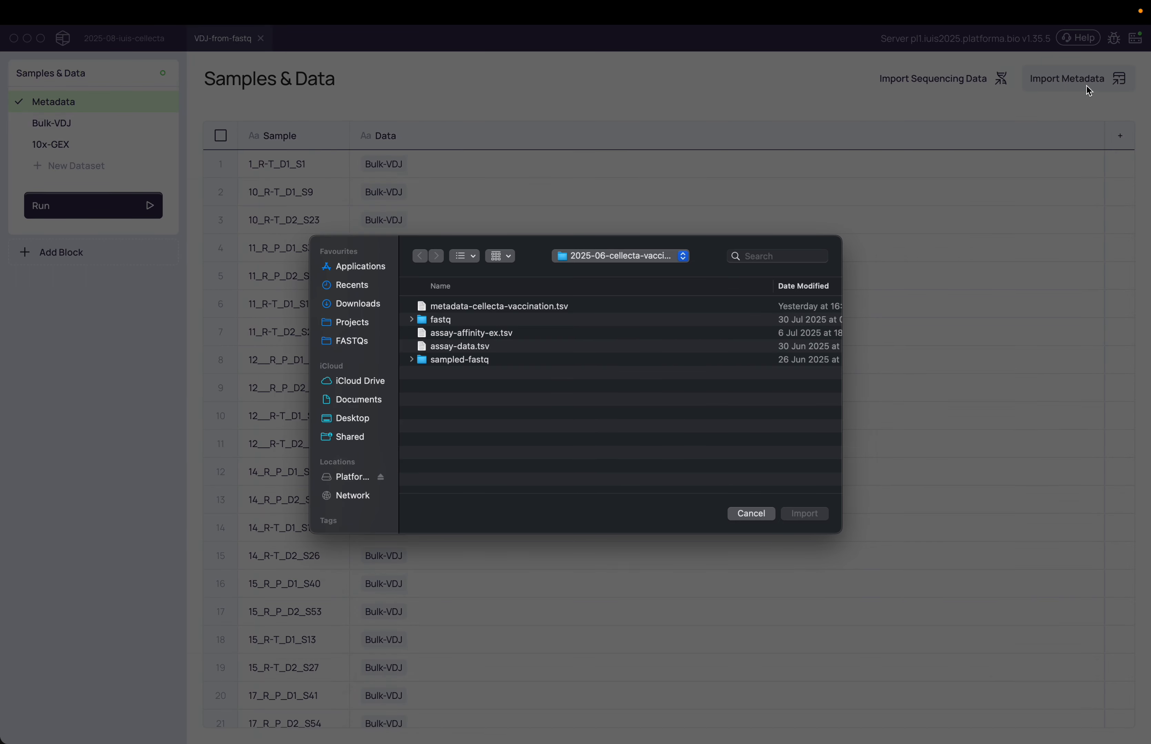
click(541, 306)
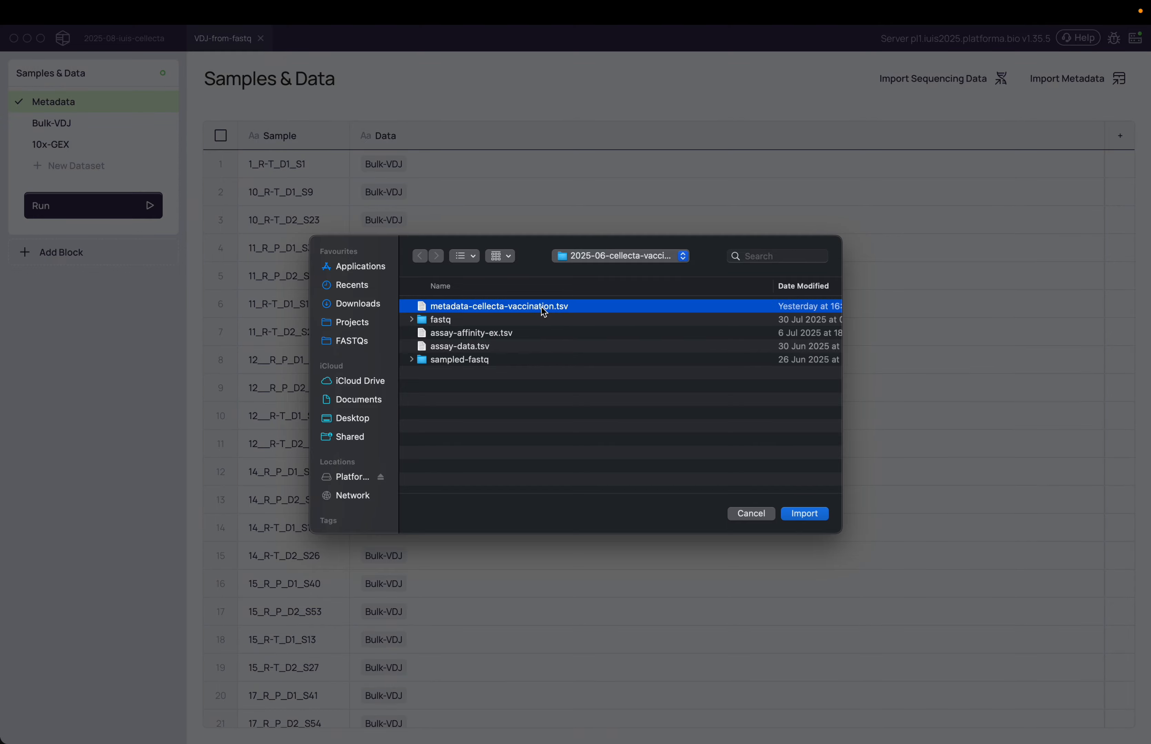
click(808, 515)
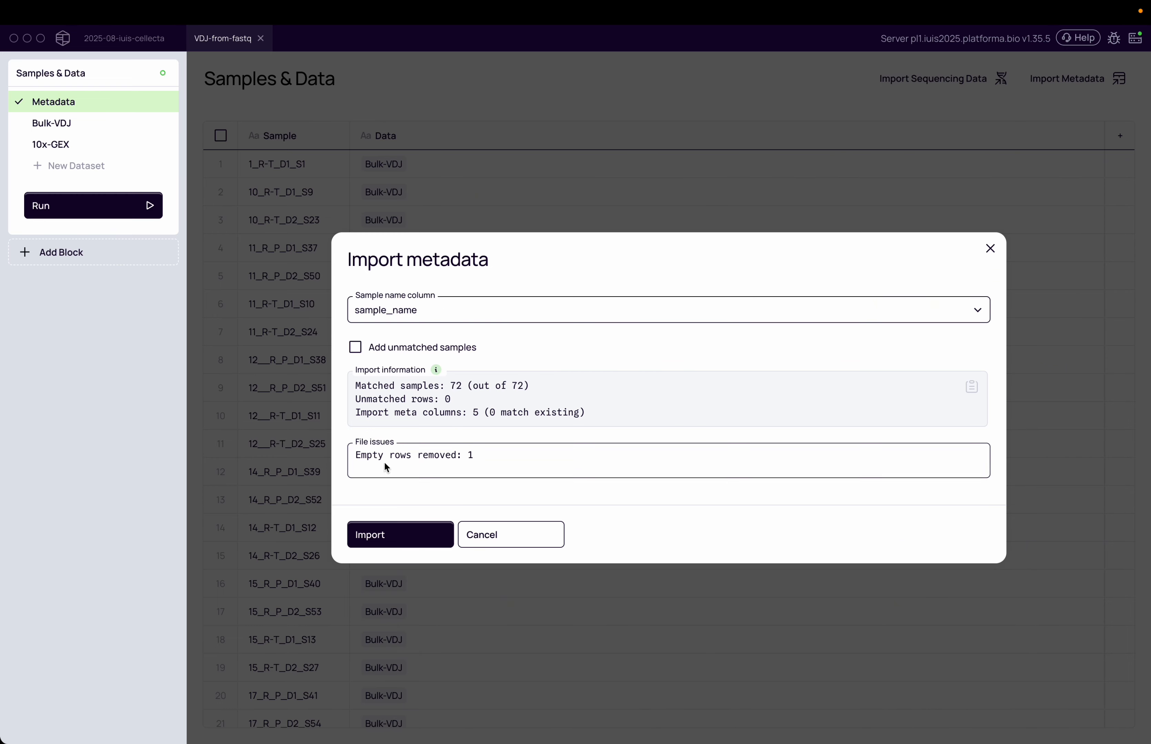
click(387, 535)
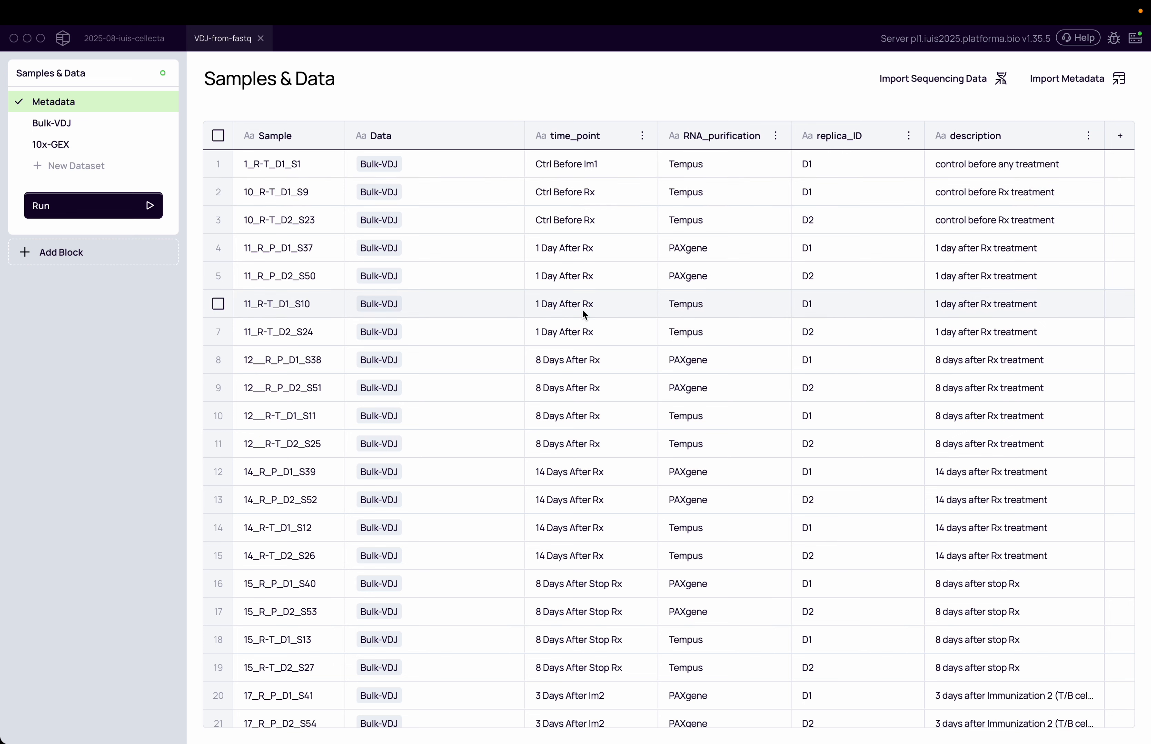
- Run the Samples & Data block and look through the imported metadata table
click(97, 199)
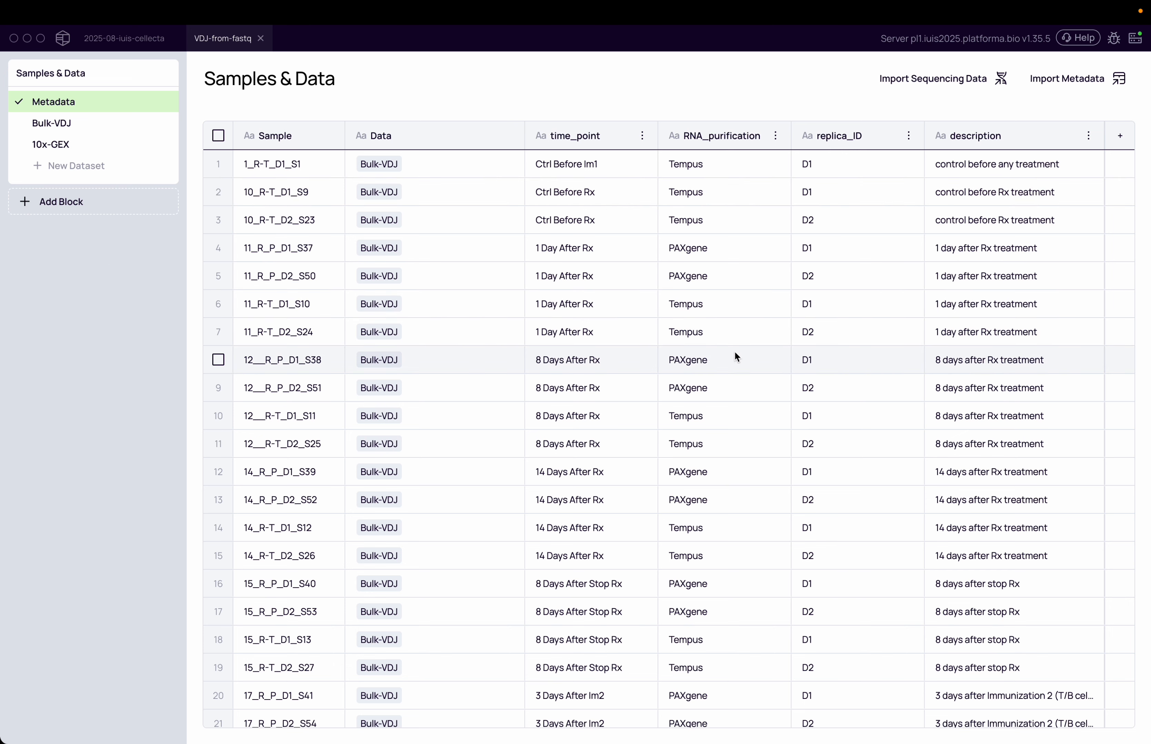
scroll(821, 501, down, 3)
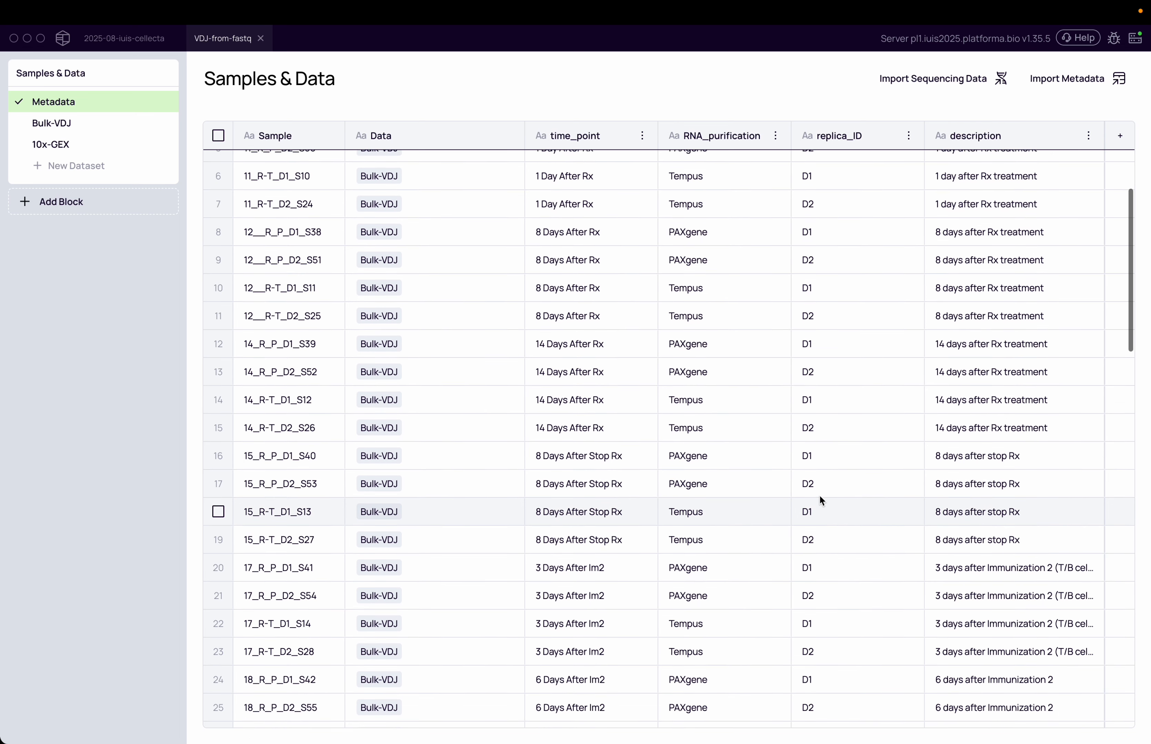
scroll(820, 500, up, 3)
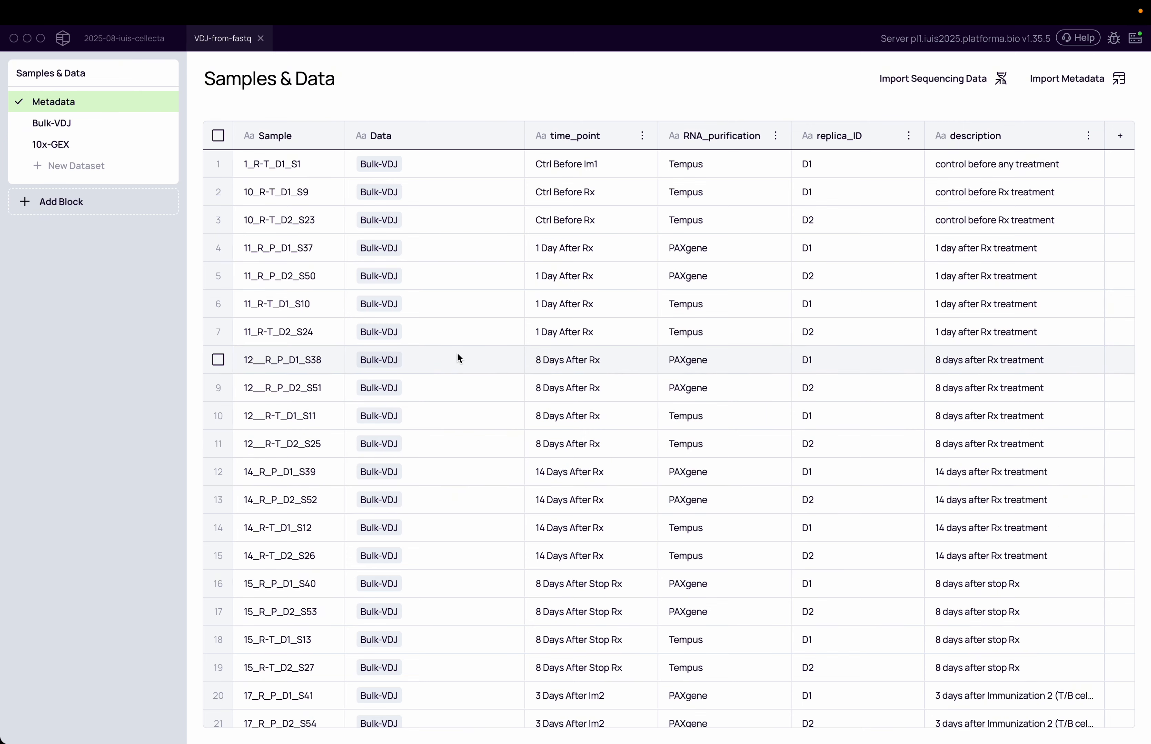
- Find the MiXCR Clonotyping block by searching for mixcr and add version 2.11.3 Stable to the project
click(55, 208)
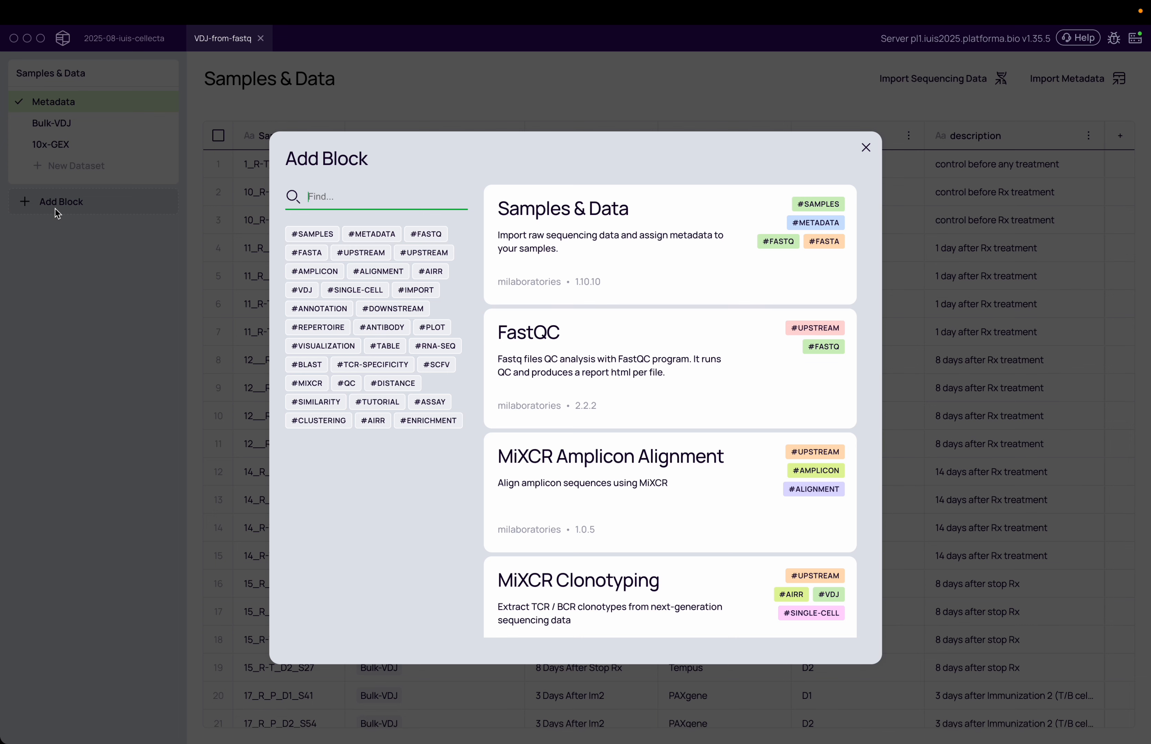
text(mixcr)
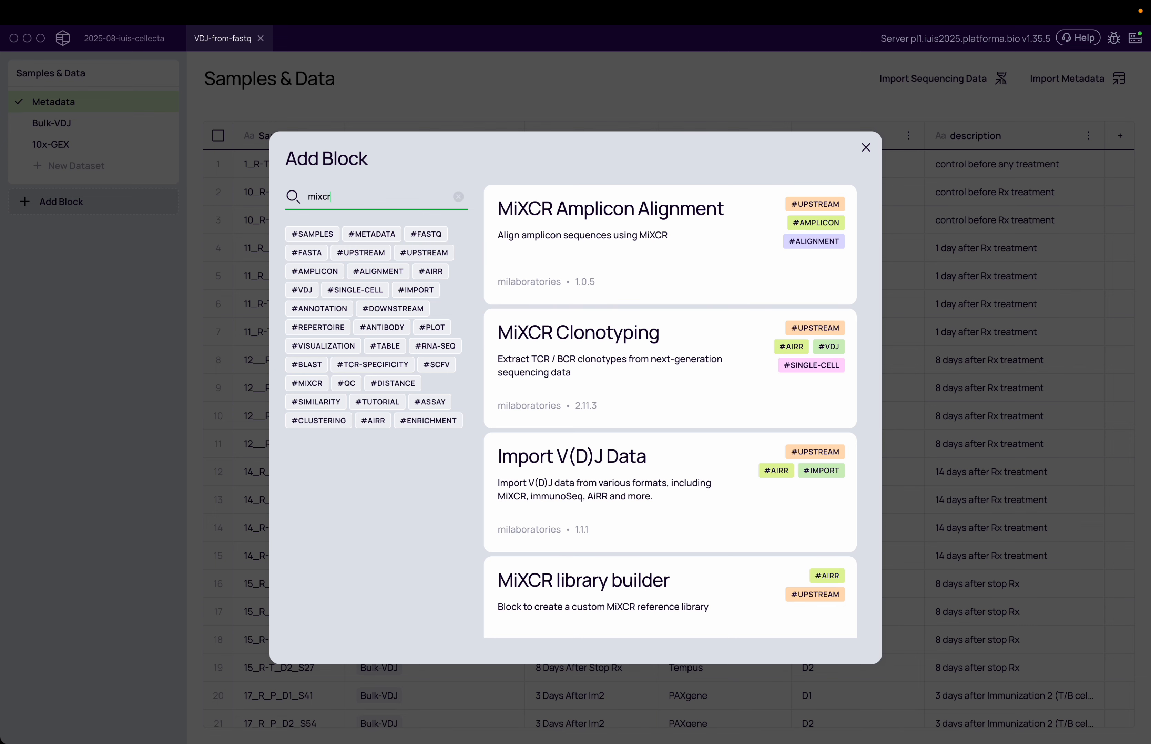
click(707, 335)
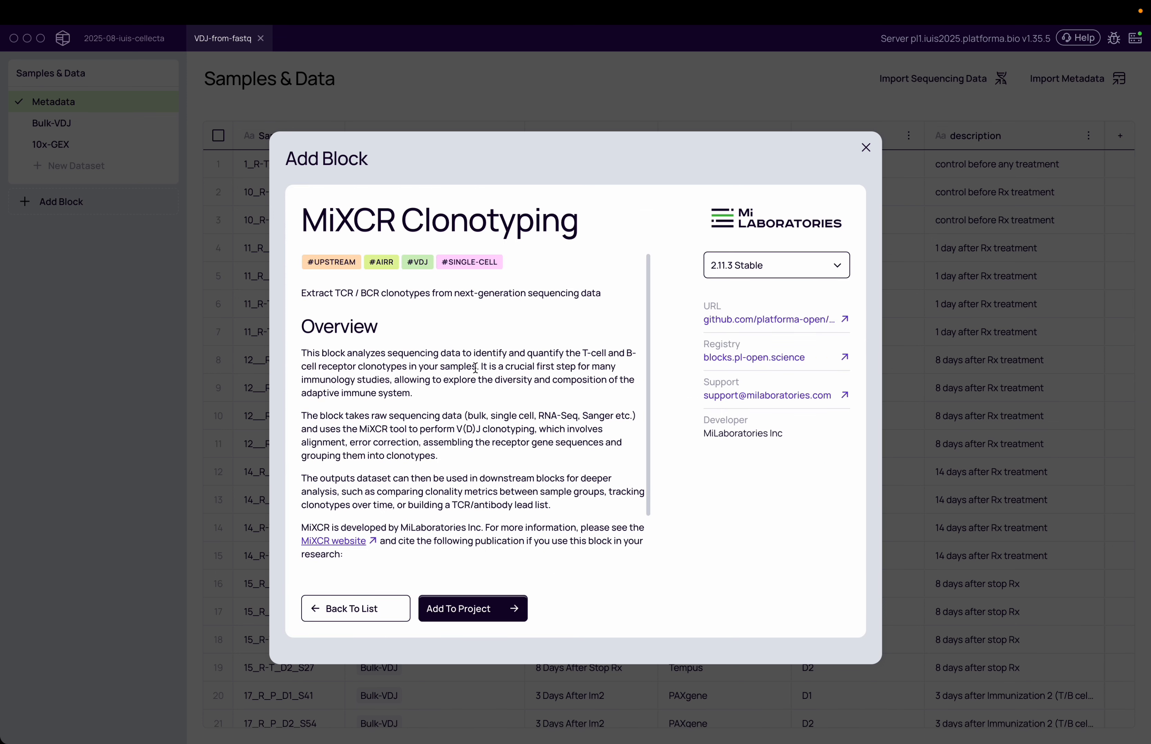
click(482, 608)
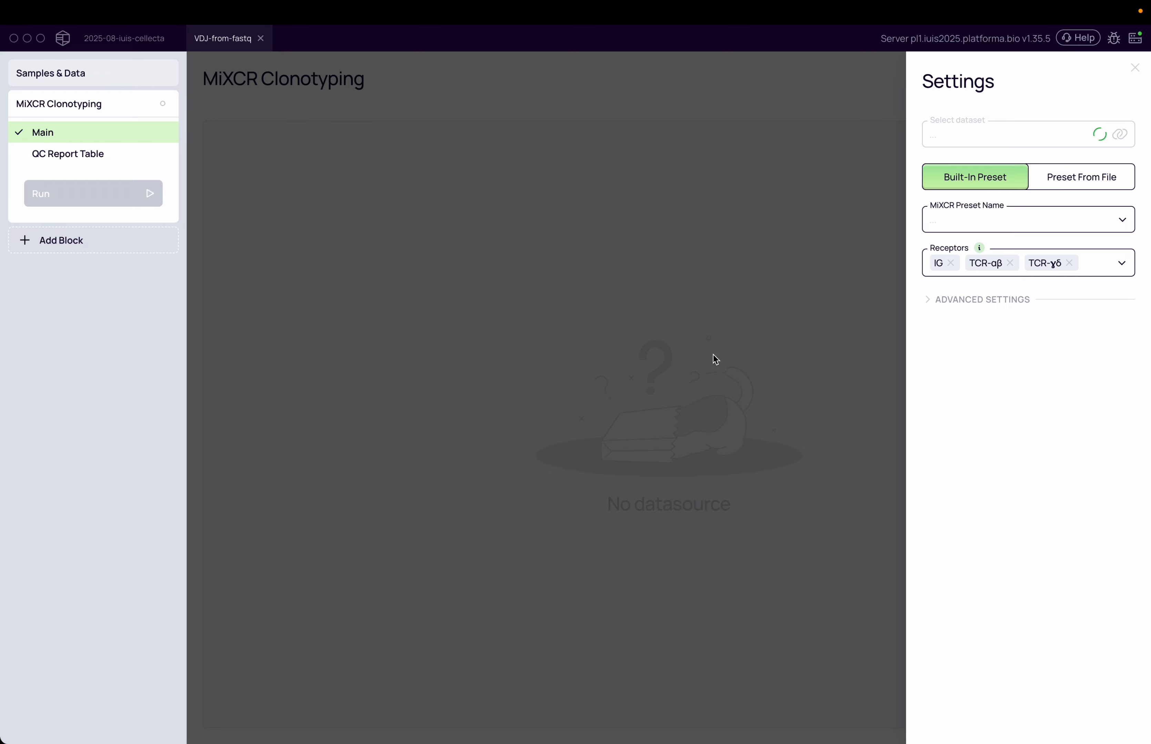
- Set the MiXCR Clonotyping dataset to Bulk-VDJ and choose a built-in Cellecta DriverMap Adaptive Immune Receptor preset
click(1038, 134)
click(978, 164)
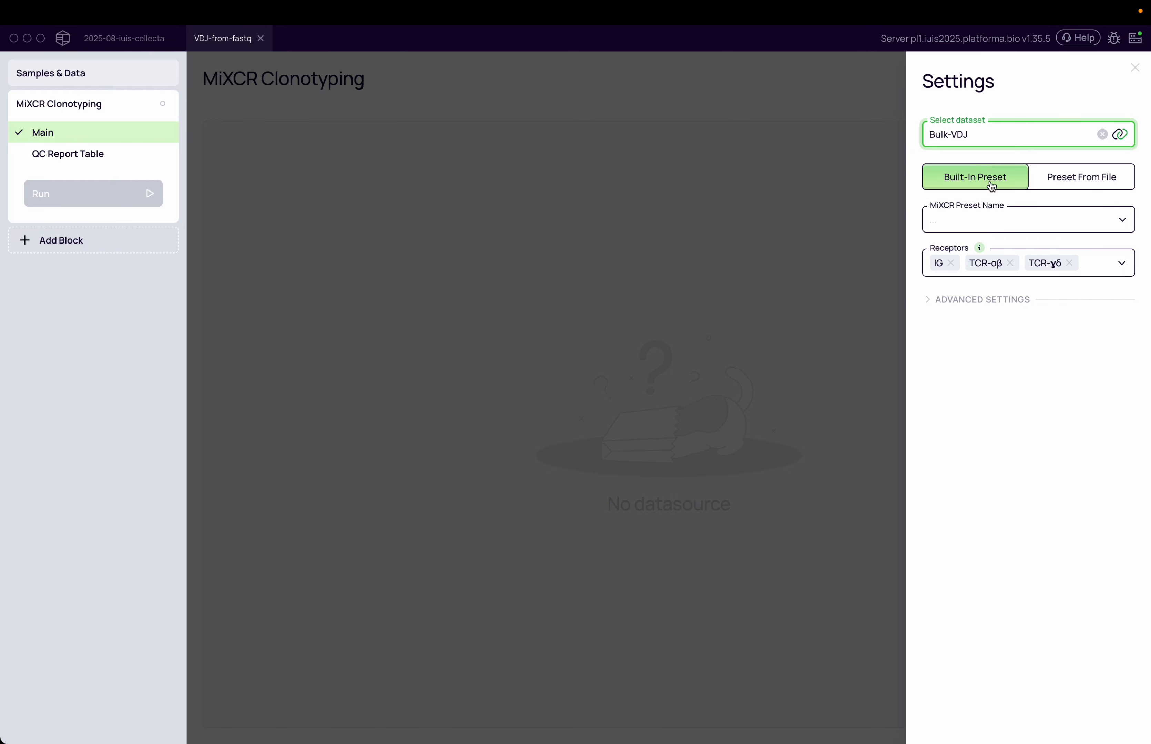
click(999, 218)
text(drive)
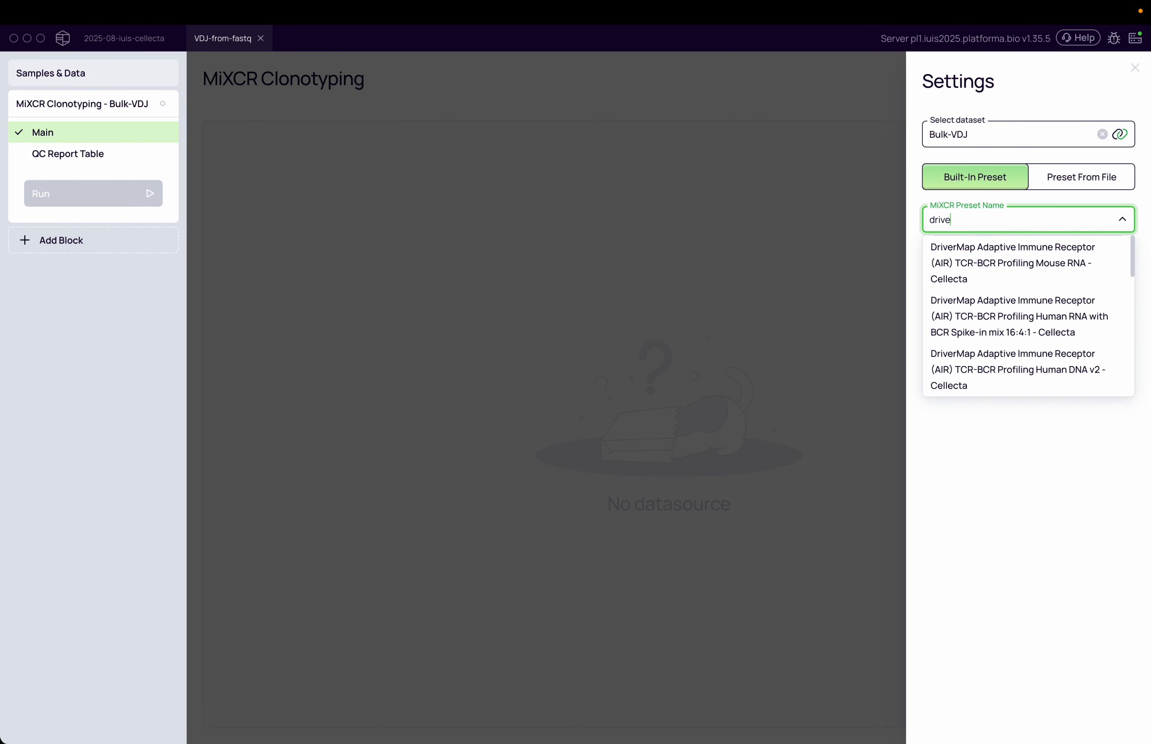
scroll(1030, 341, down, 3)
scroll(1030, 341, down, 2)
click(1022, 370)
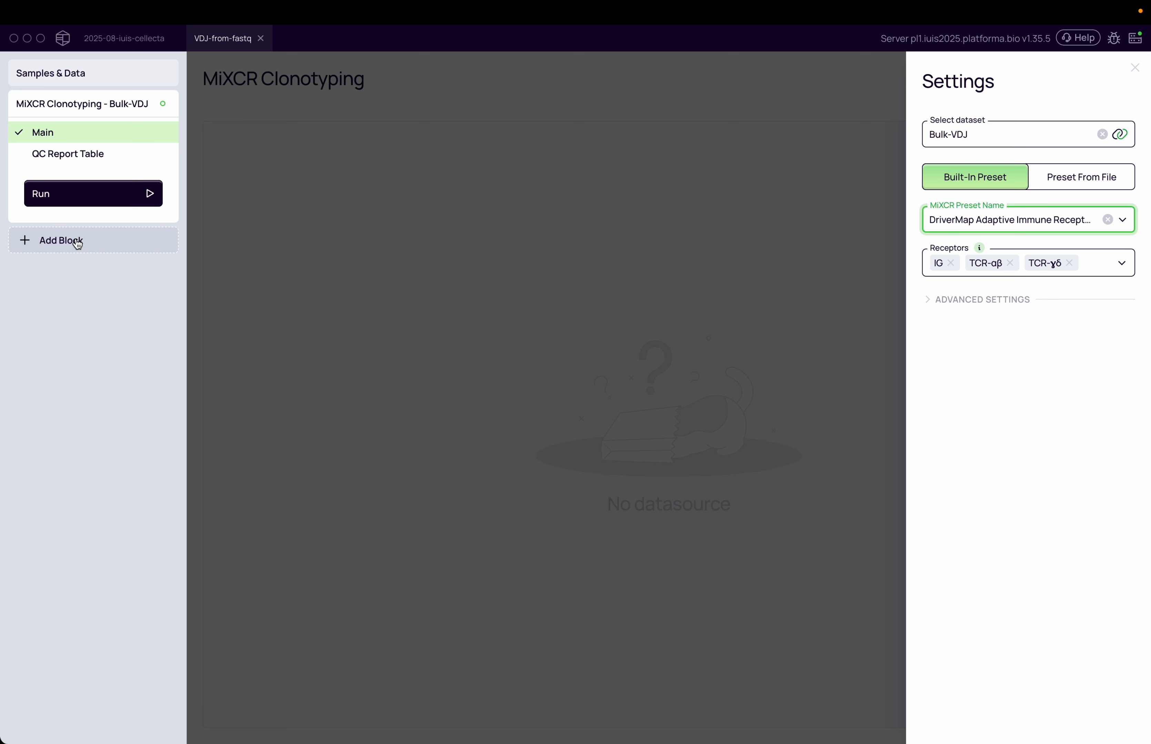
- Search the block library for Cellecta and cell-related blocks, and view the Cell Ranger block's details without adding it
click(88, 245)
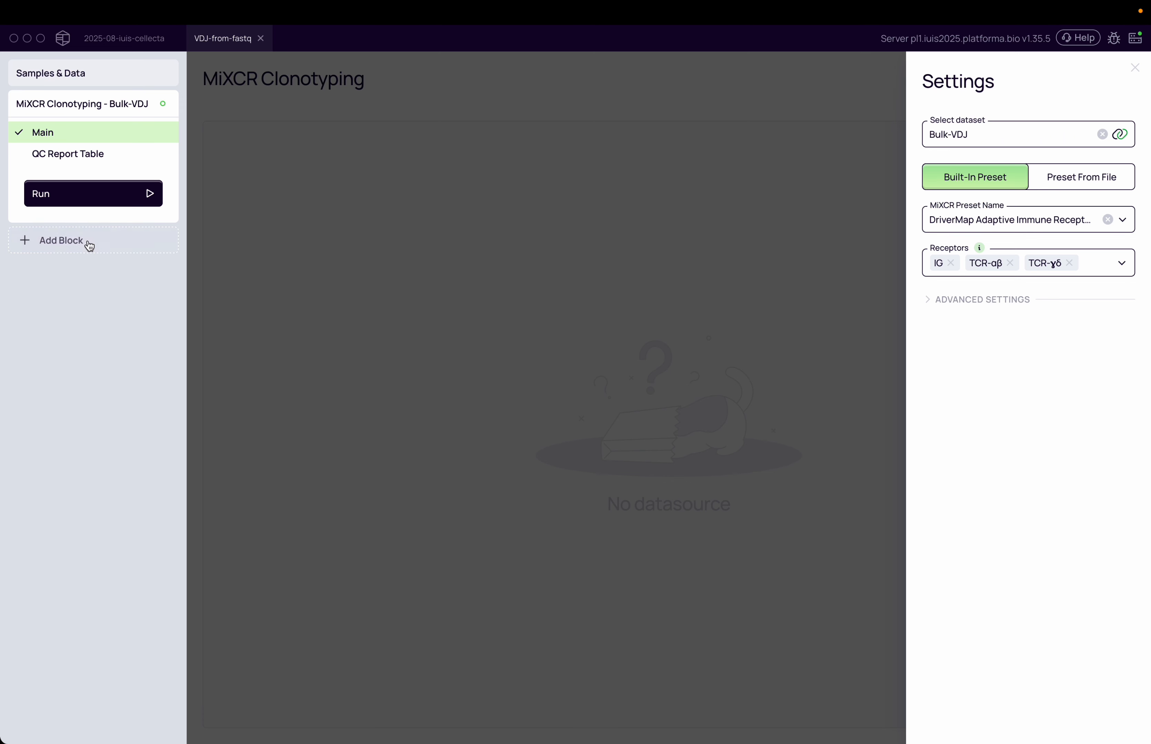
text(celle)
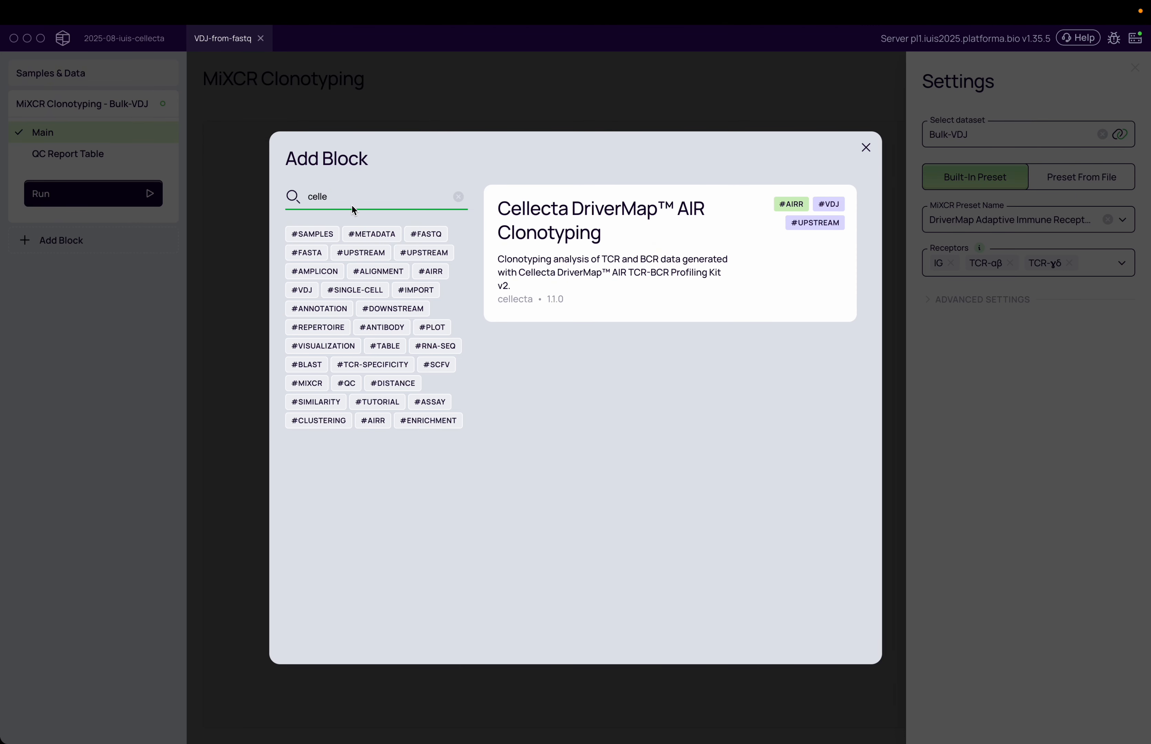
key(BackSpace)
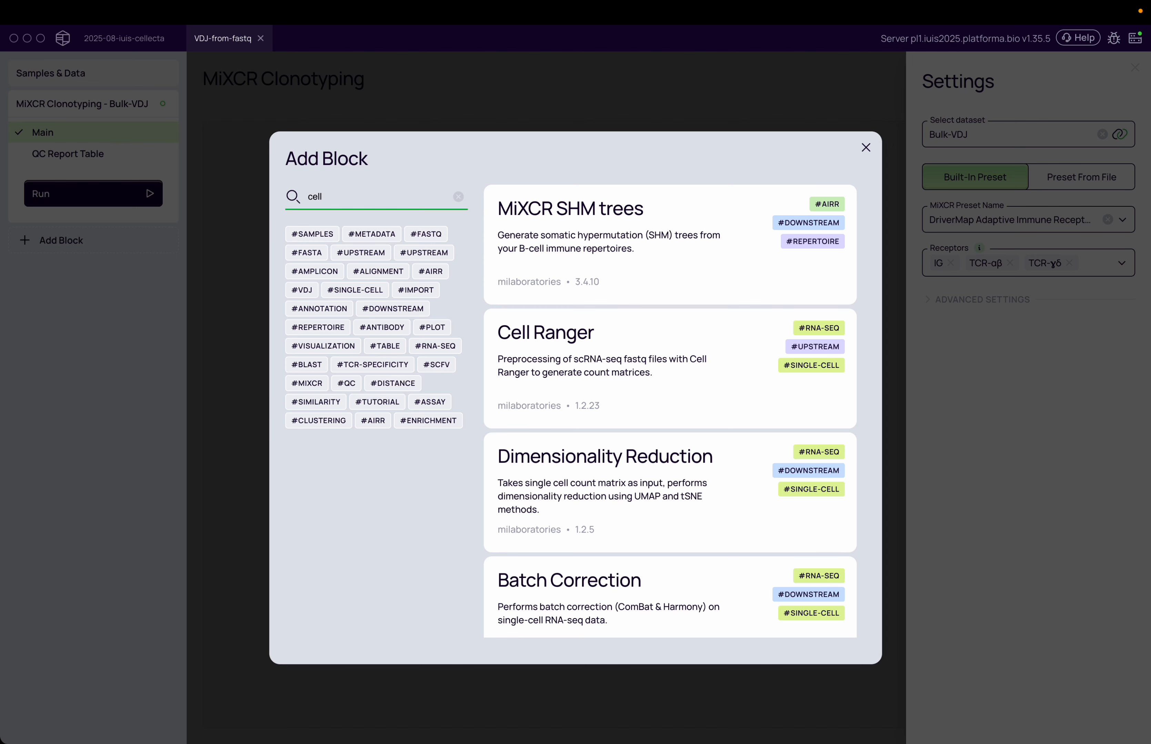
click(648, 344)
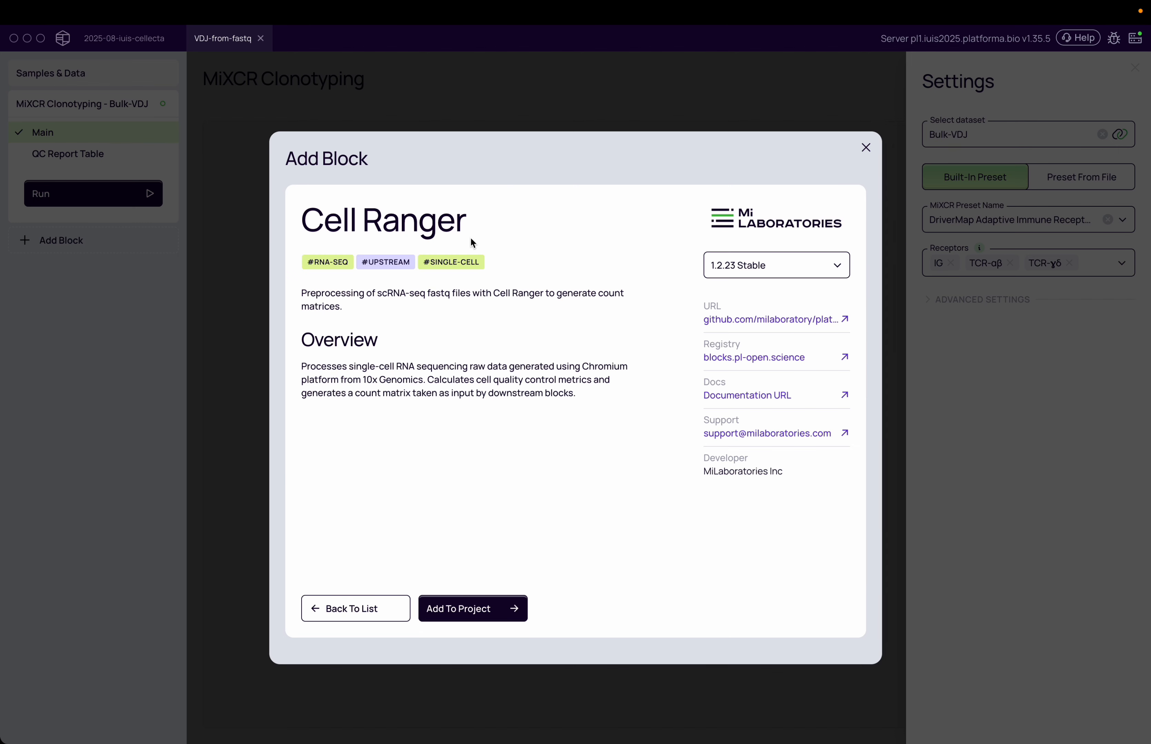
click(864, 159)
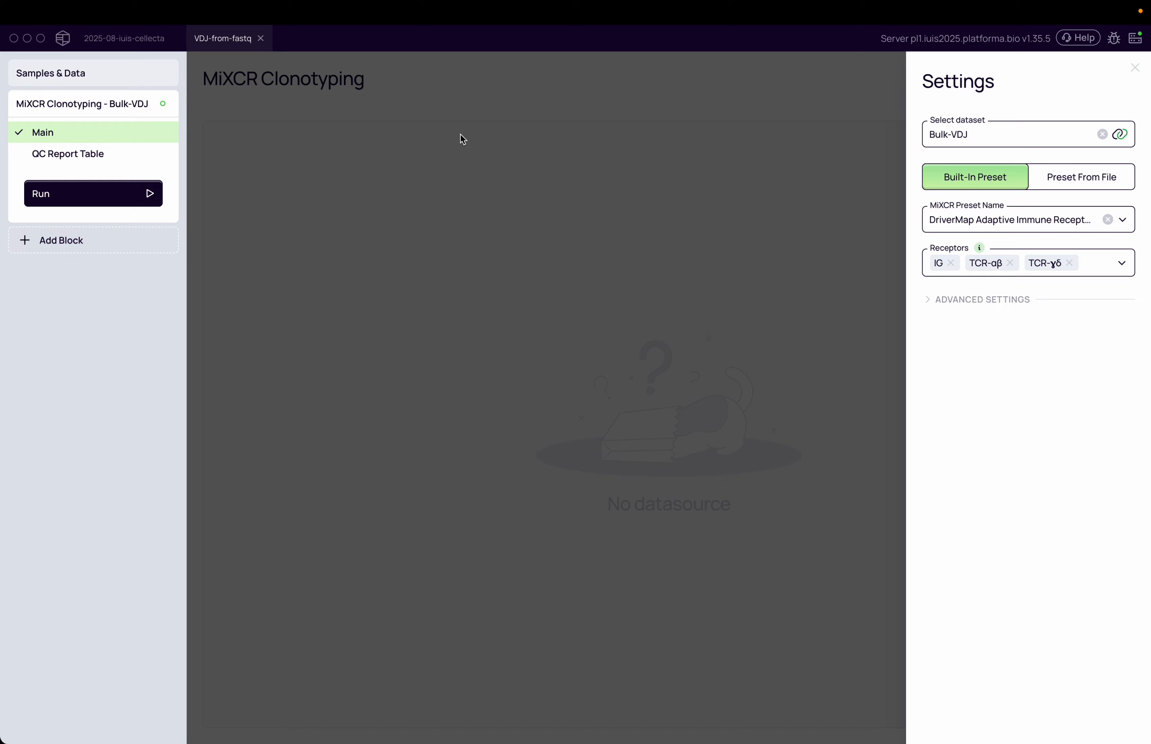
- Review the FASTQ file listings of the Bulk-VDJ and 10x-GEX datasets in Samples & Data
click(46, 72)
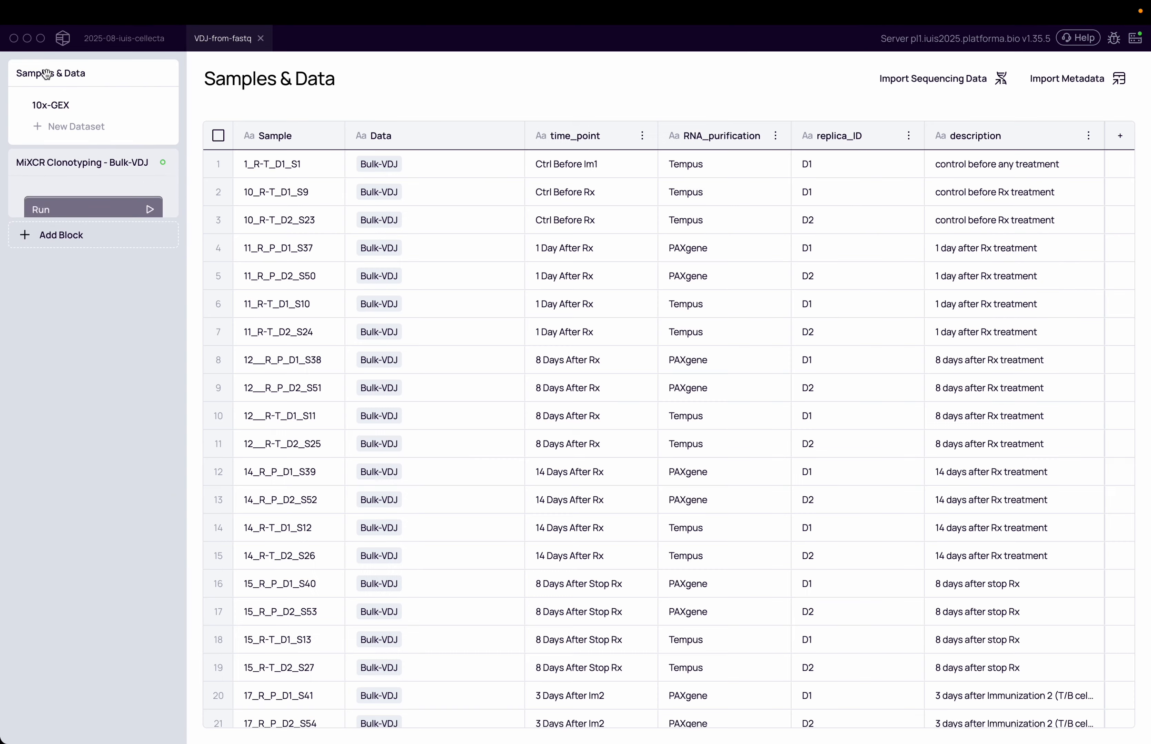
click(58, 122)
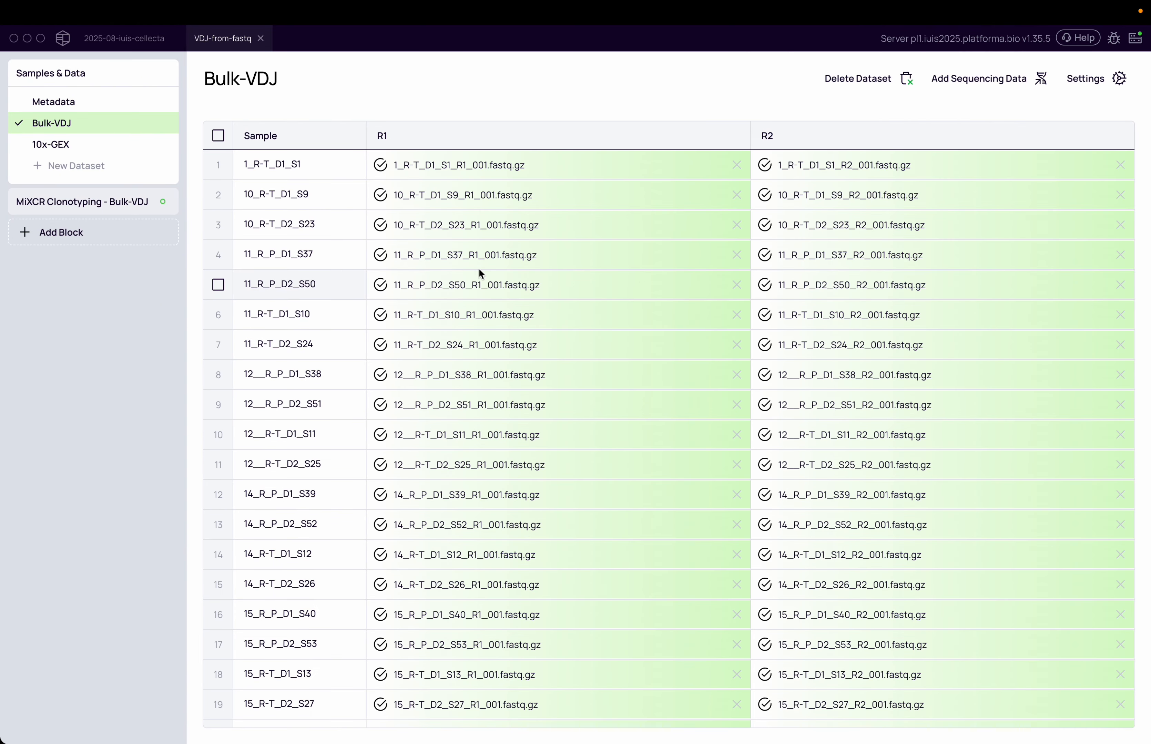
click(152, 144)
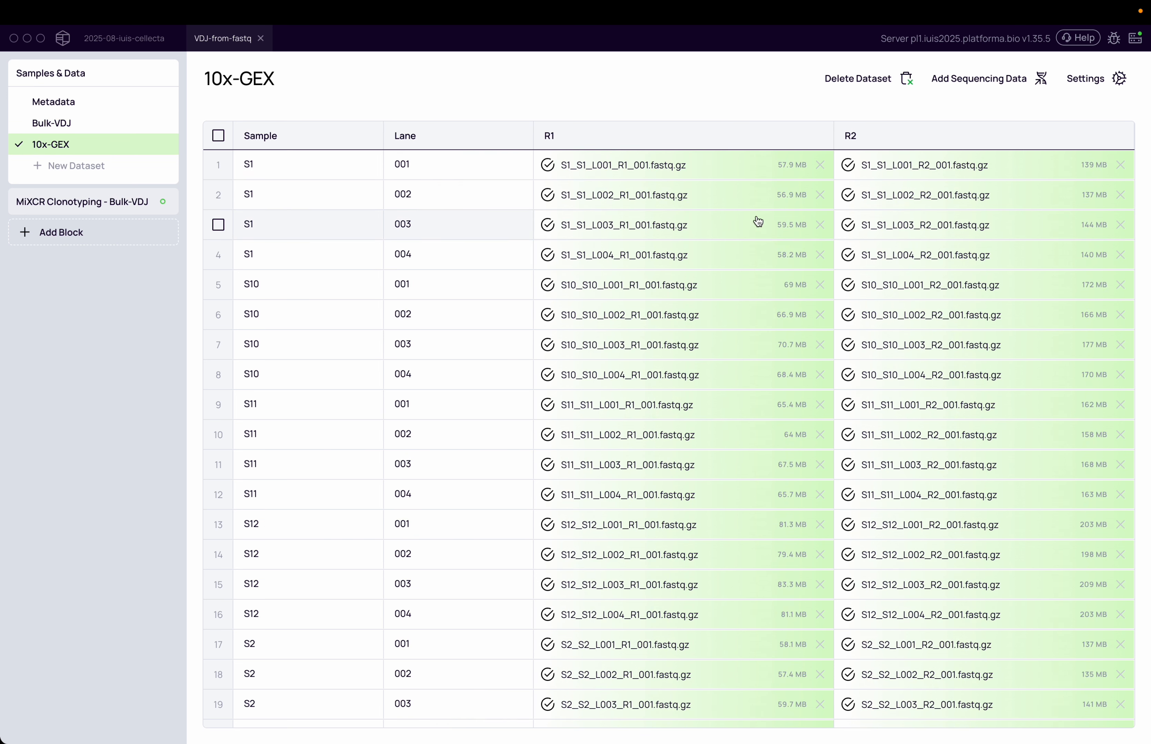
click(149, 124)
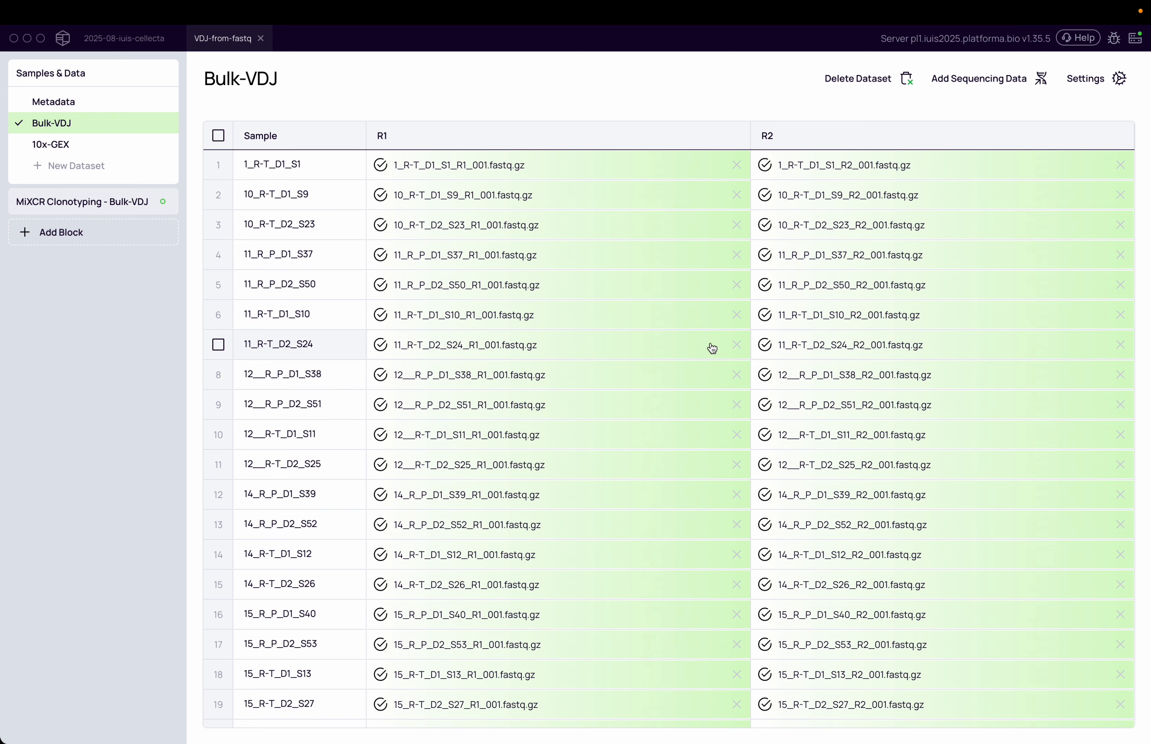
- Create a new project labelled VDJ-from-xsv
click(66, 43)
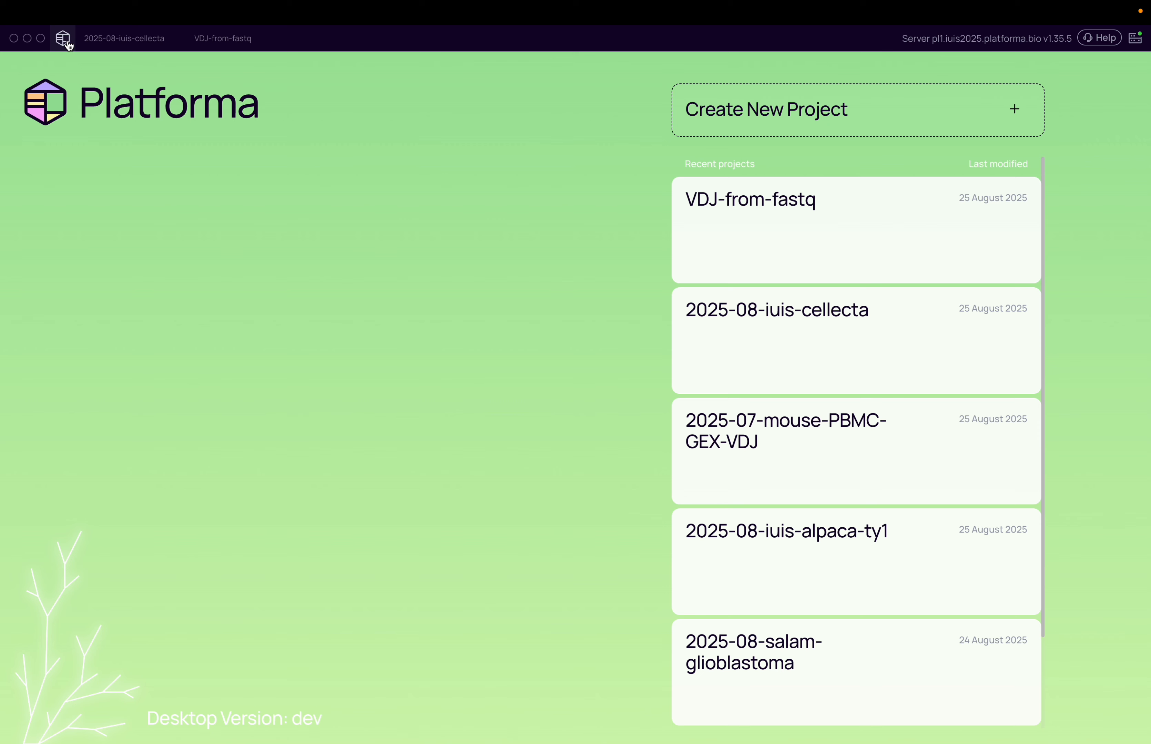
click(746, 106)
key(super+a)
text(VDK)
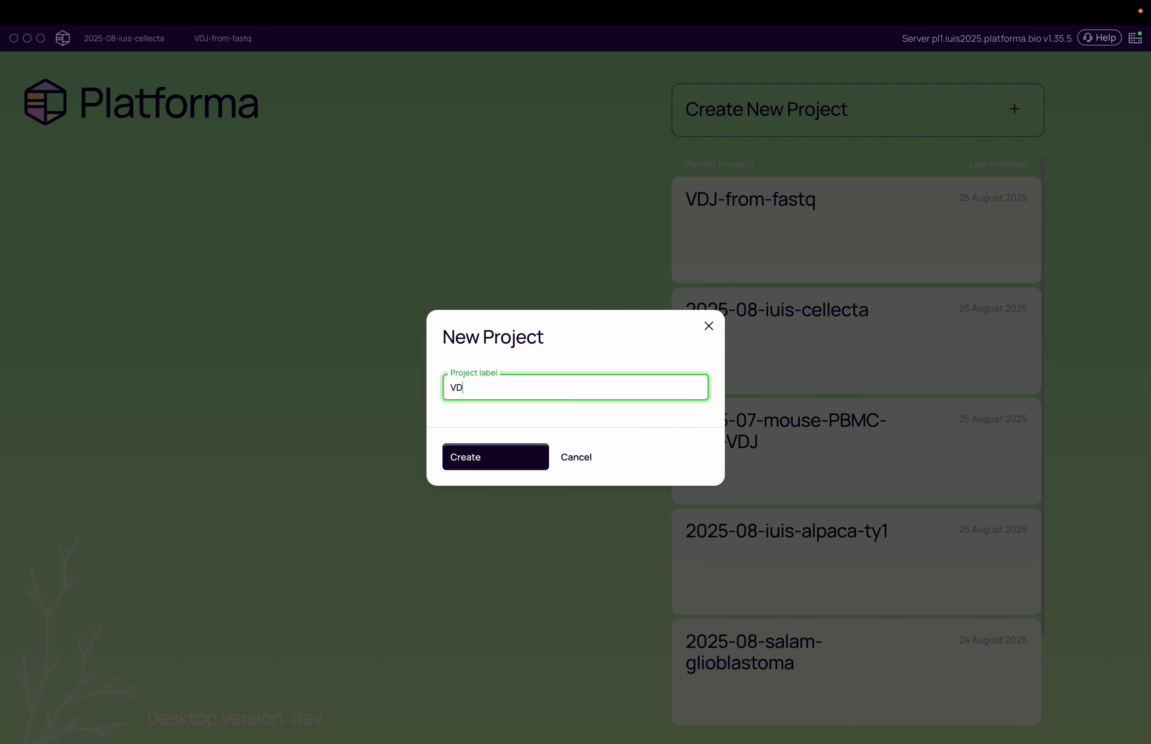
key(BackSpace)
text(J-from-xsv)
key(Return)
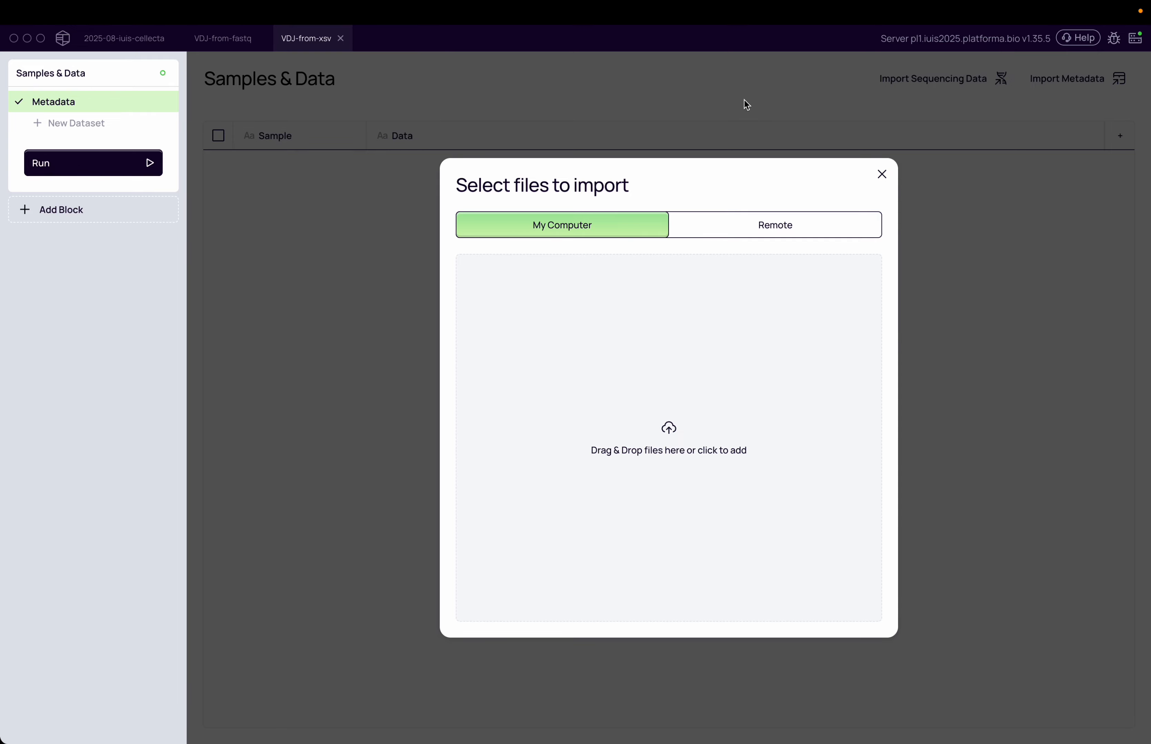
- Import all TSV files from the immunoSeq folder of 2025-08-materna-beziat-tcr in the remote raw storage
click(792, 220)
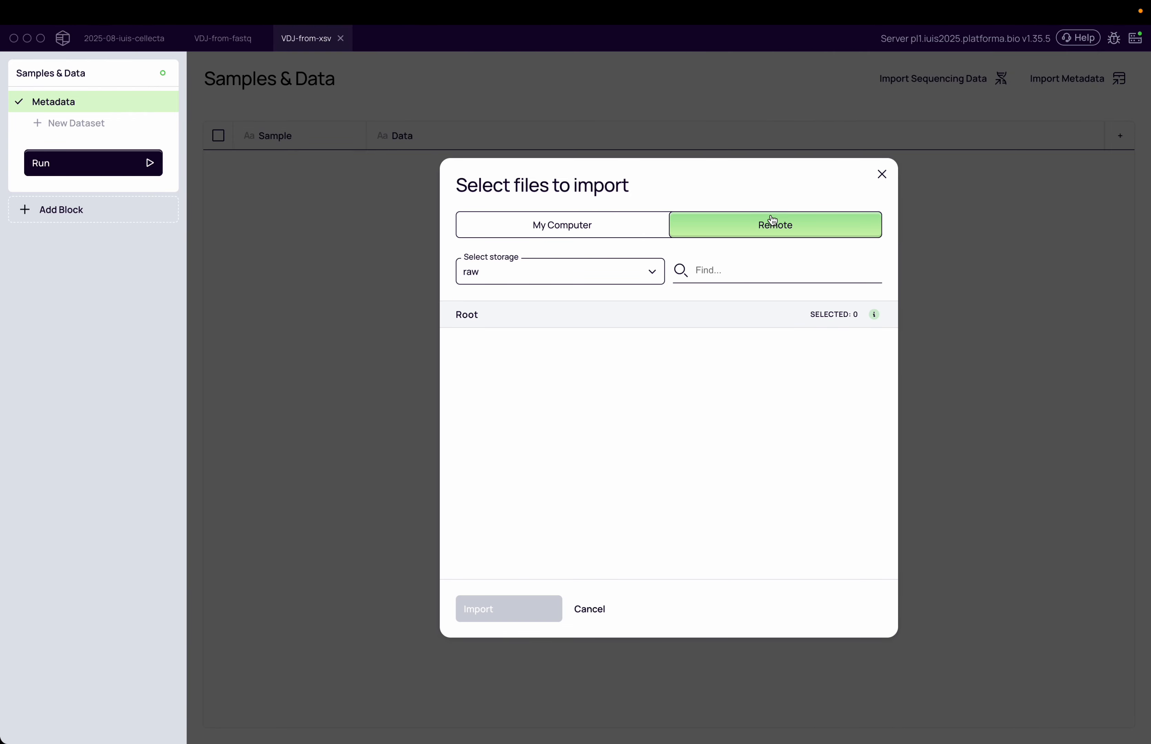
click(736, 272)
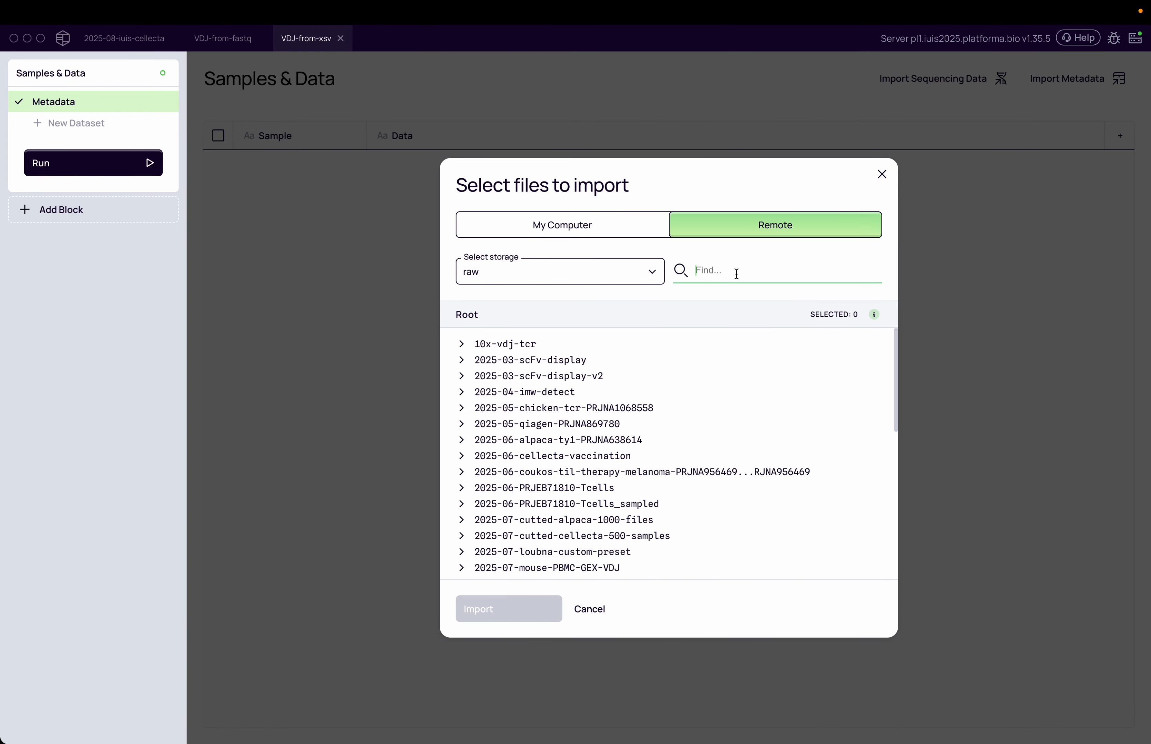
scroll(608, 456, down, 5)
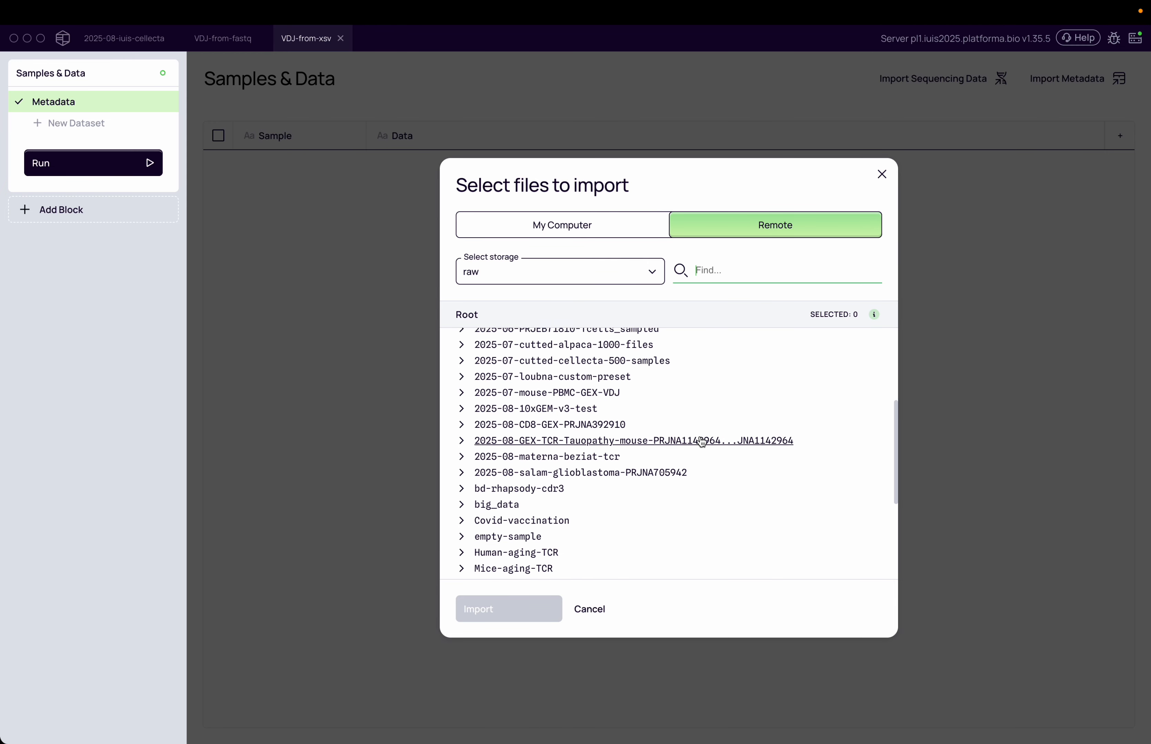
click(608, 456)
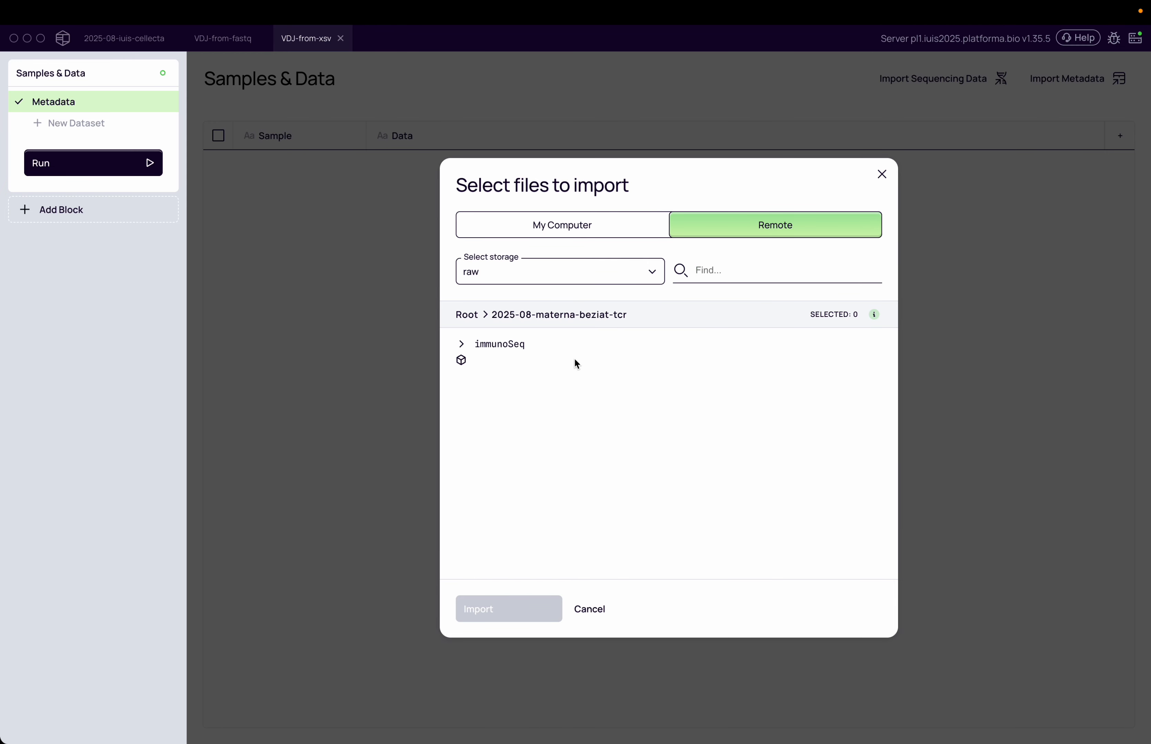
click(520, 347)
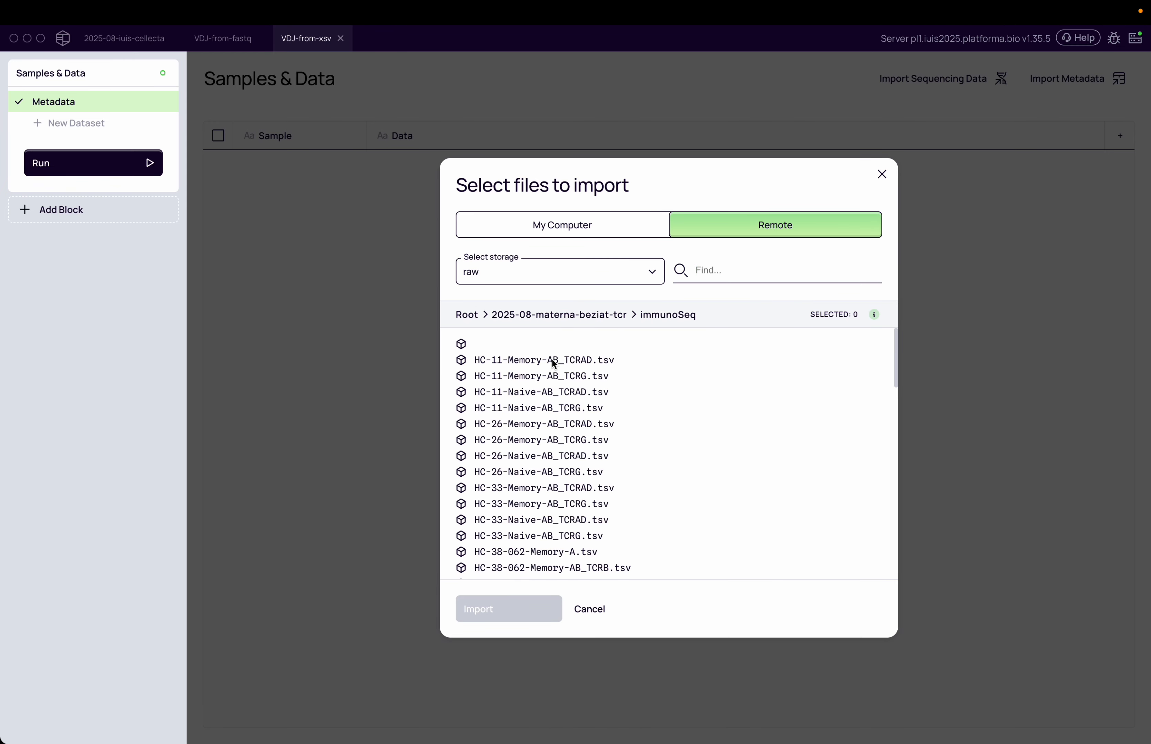
click(552, 360)
scroll(587, 446, down, 10)
shift+click(543, 563)
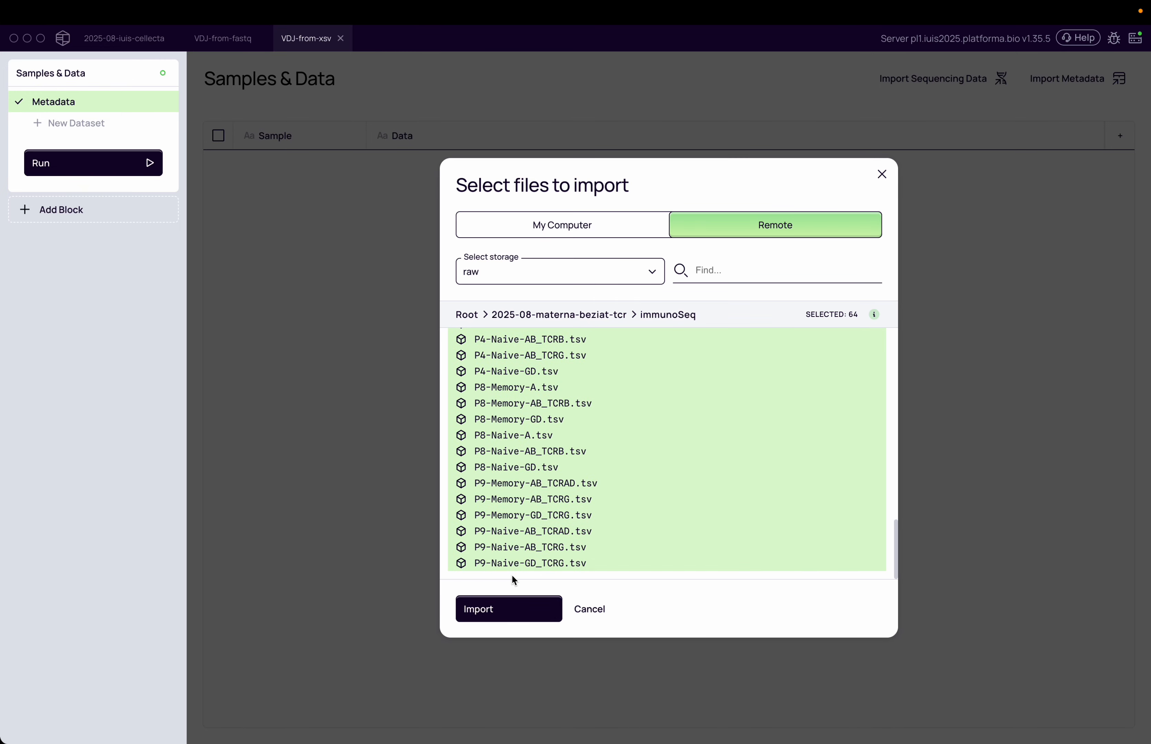
click(509, 610)
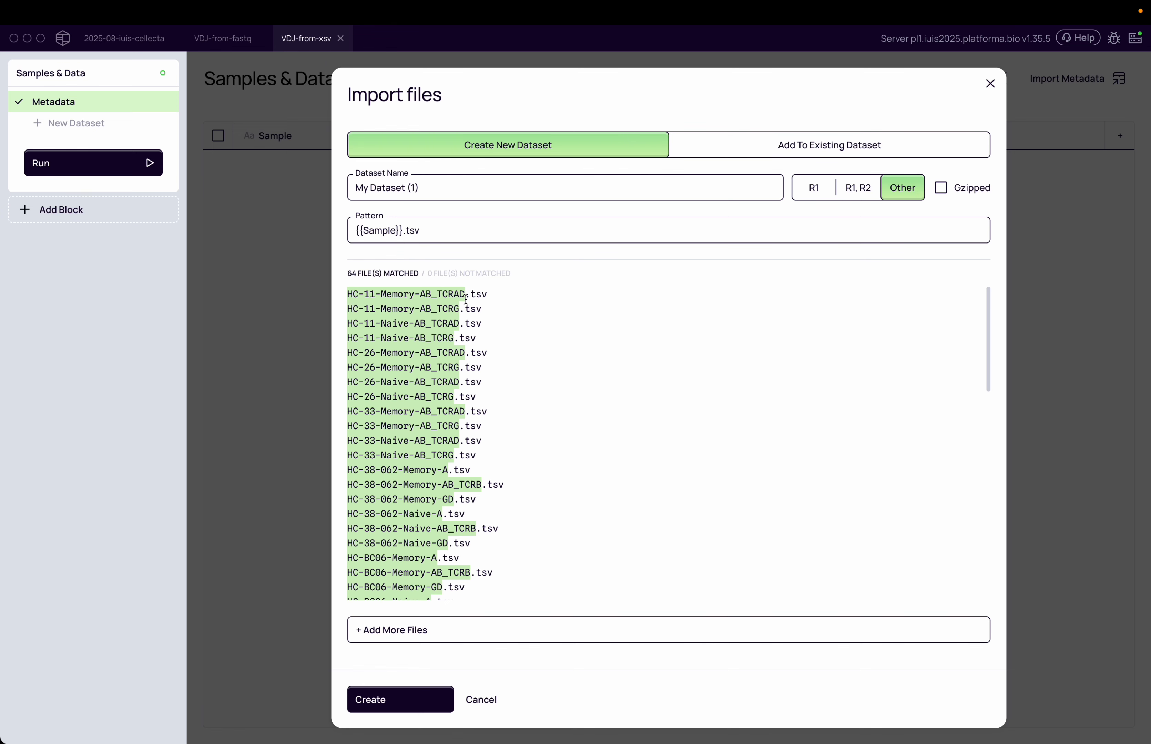
- Name the new dataset Bulk-TCR and create it with the {{Sample}}.tsv pattern
click(409, 189)
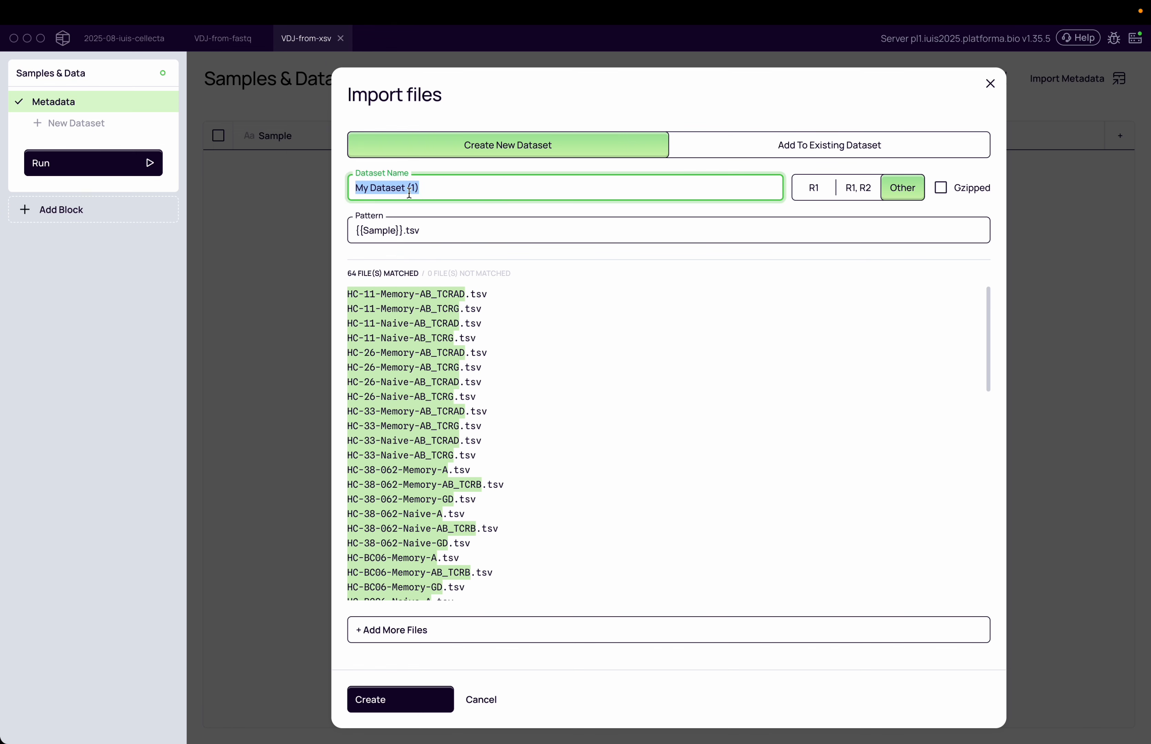
text(Bulk-TCR)
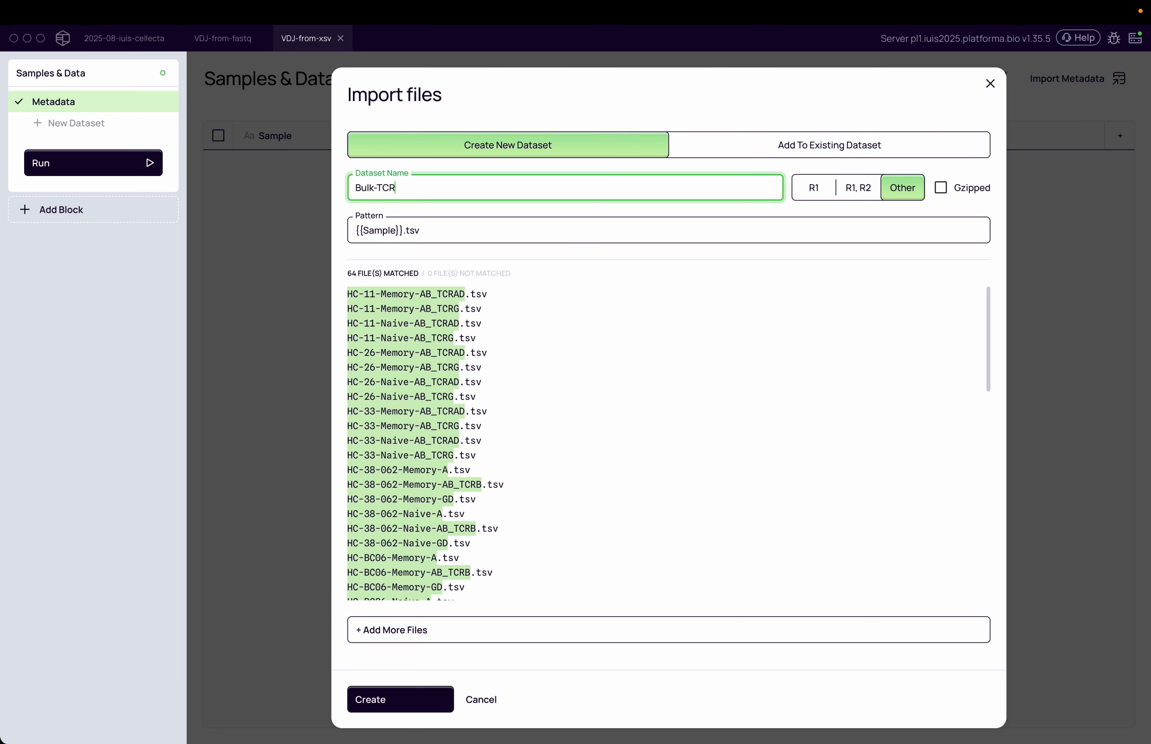
click(410, 696)
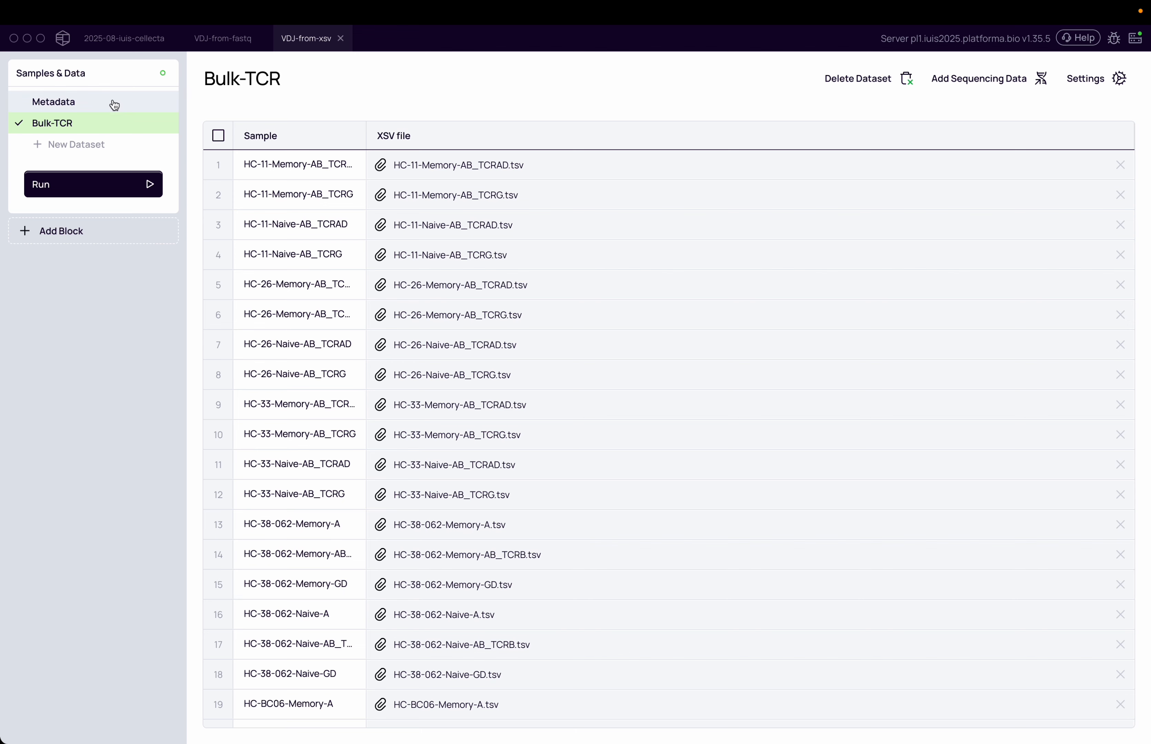
- Compare the HC-11-Memory-AB_TCRAD and HC-11-Memory-AB_TCRG sample entries in the metadata table
click(127, 101)
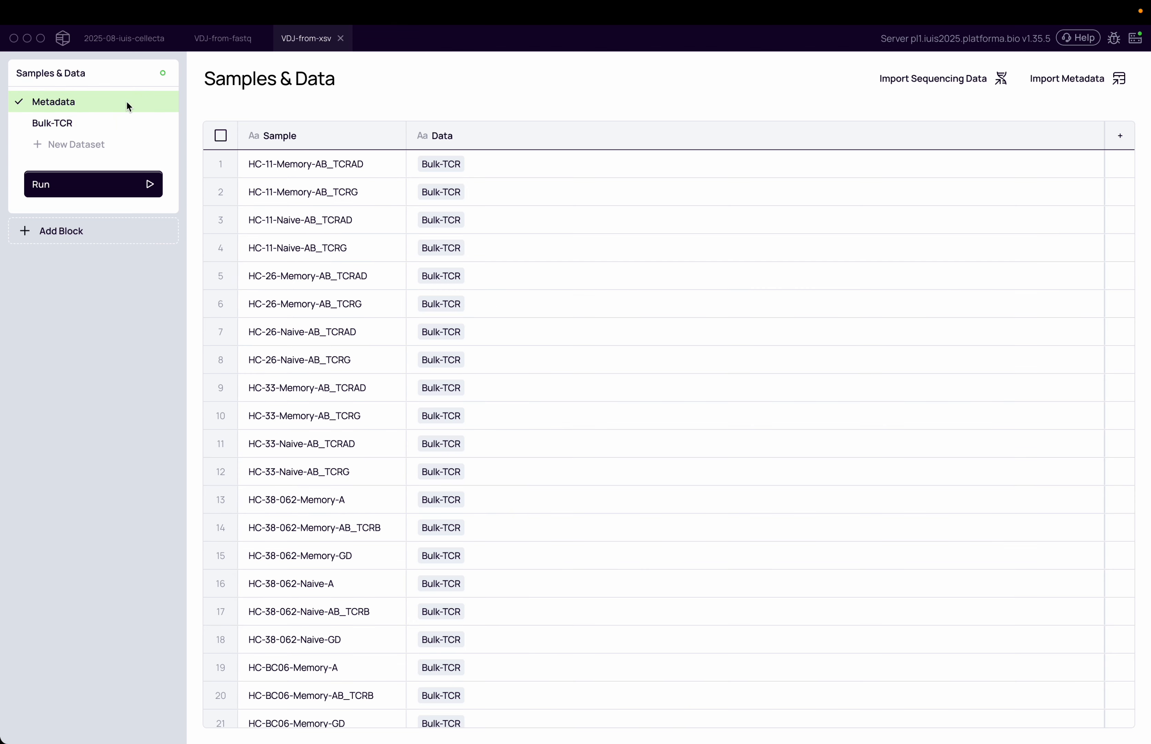
click(331, 166)
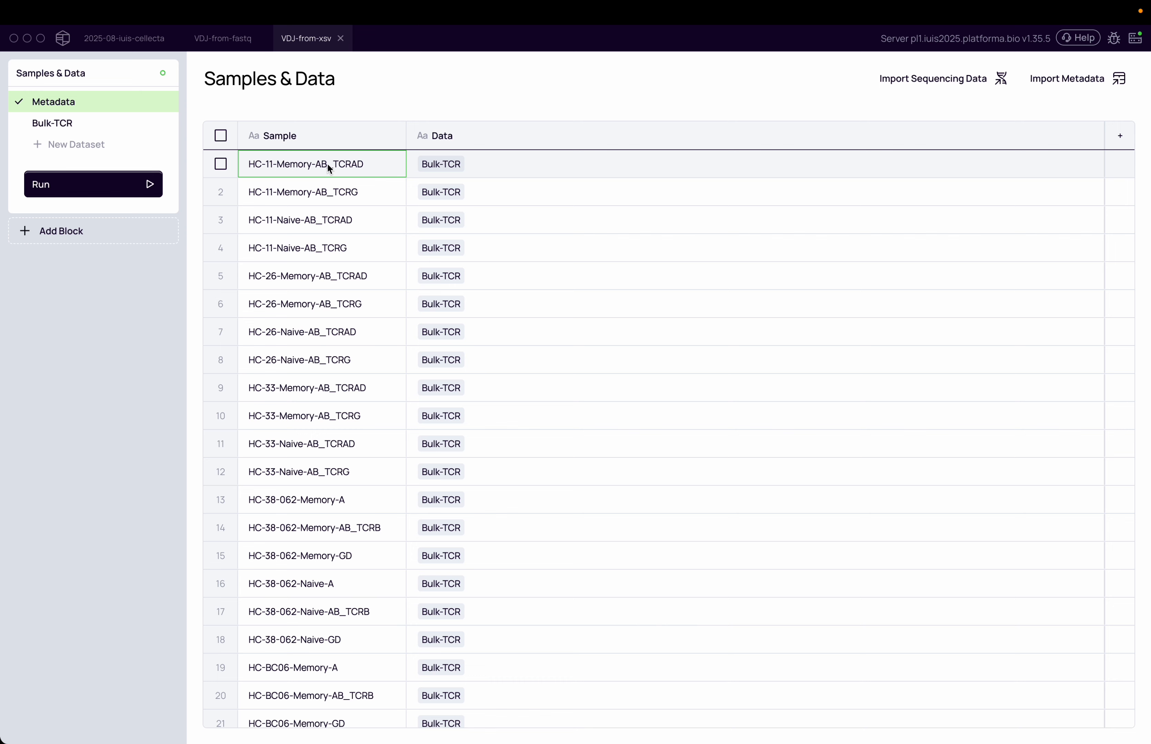
click(331, 185)
click(329, 172)
click(330, 180)
click(333, 168)
click(340, 189)
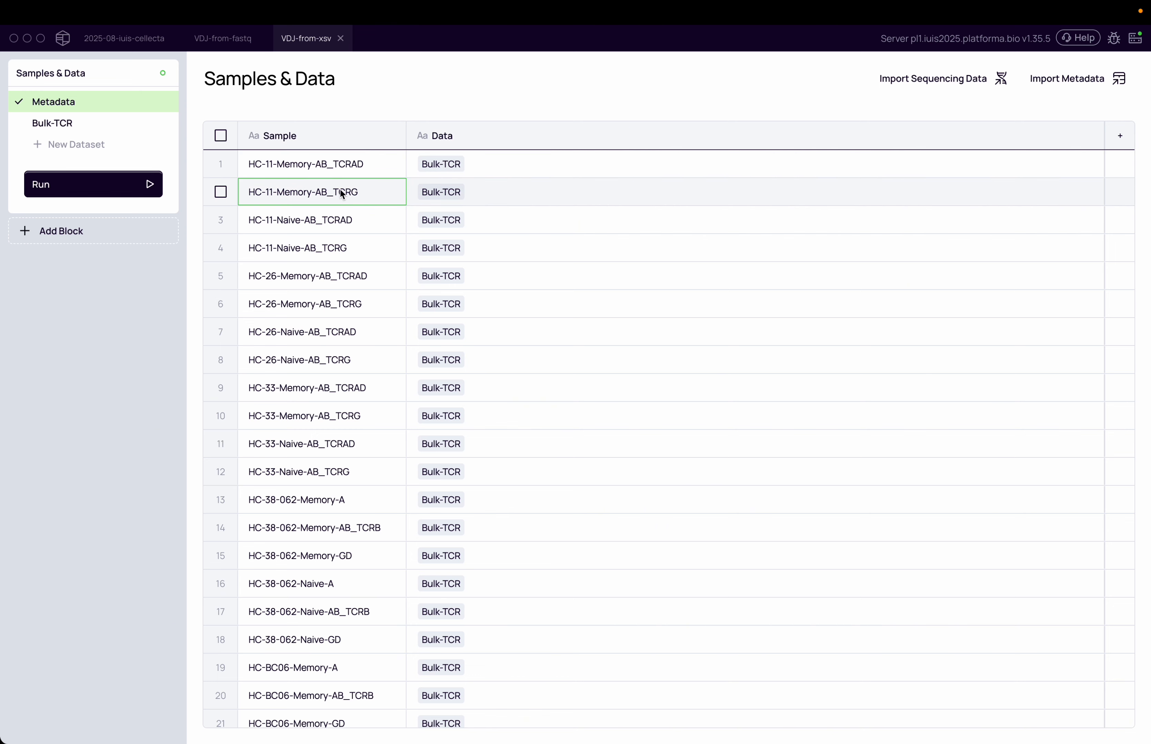
click(344, 169)
click(348, 191)
click(348, 168)
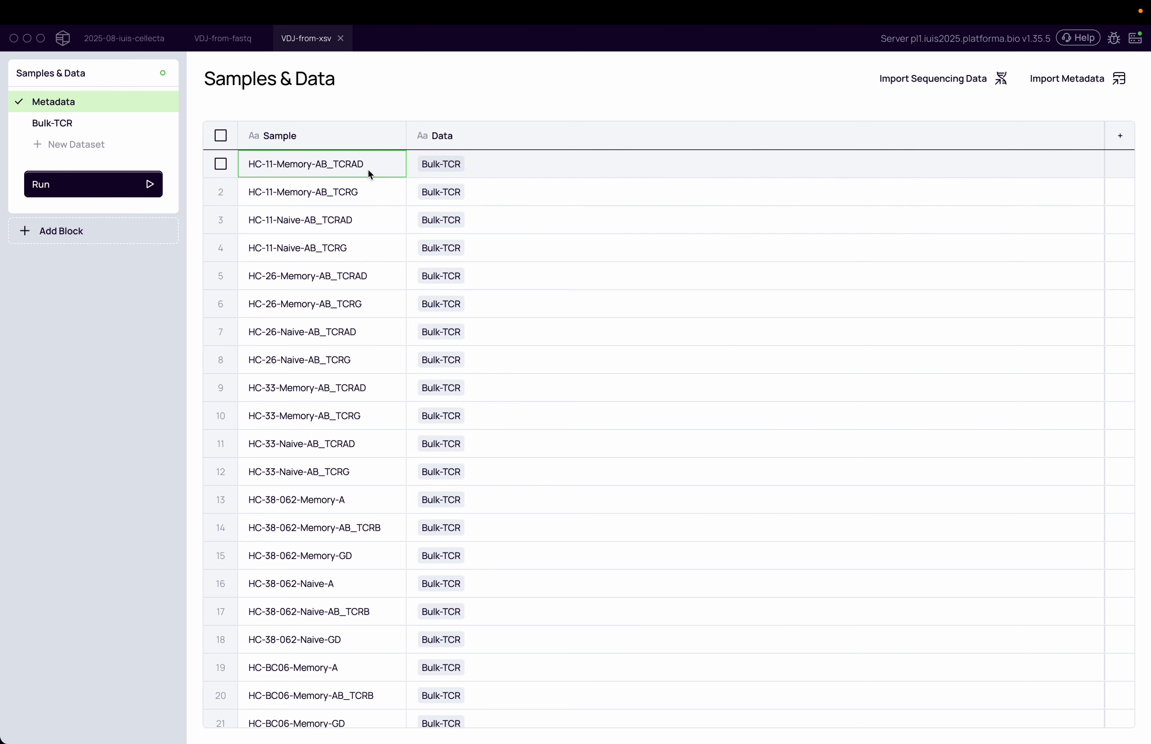
click(359, 192)
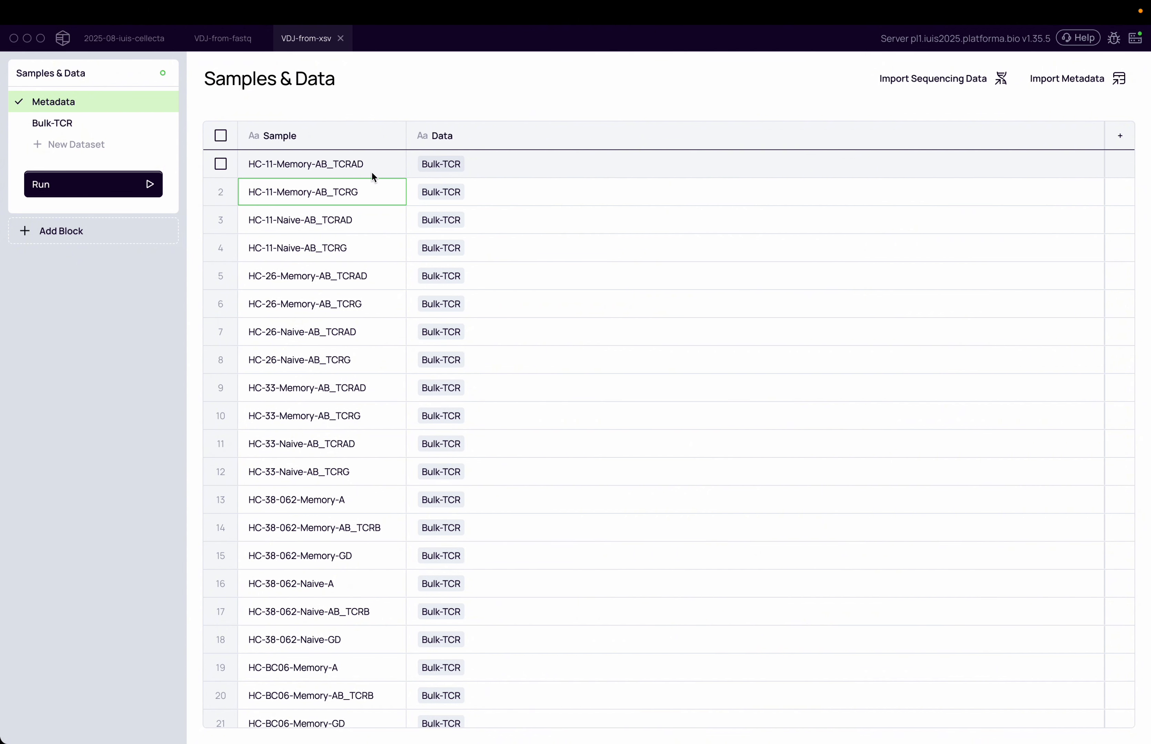
click(372, 173)
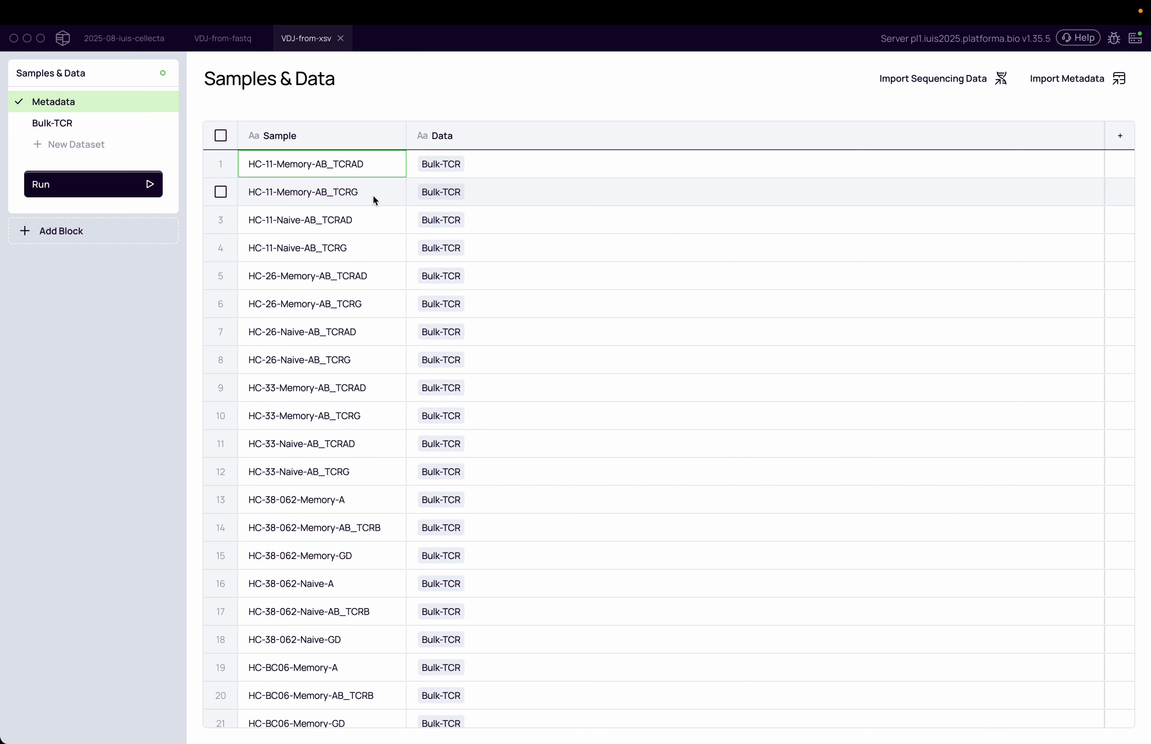
- Delete all samples from the metadata table and remove the emptied Bulk-TCR dataset
click(226, 134)
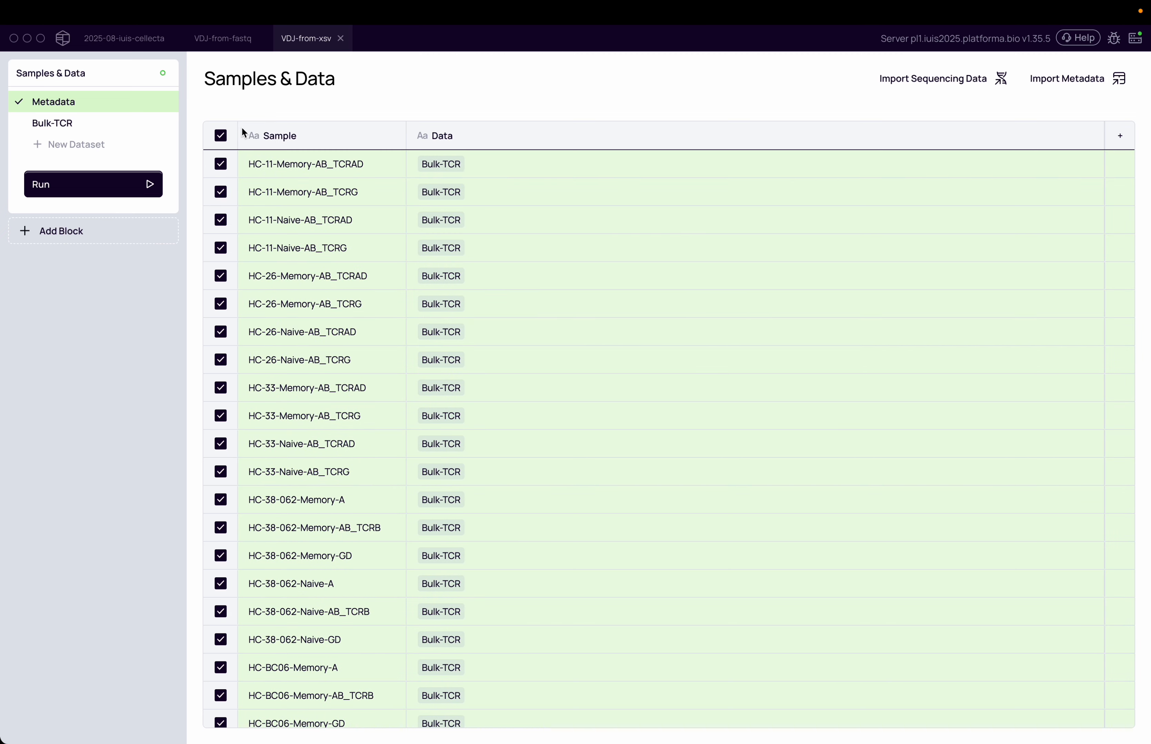
right_click(594, 206)
click(623, 215)
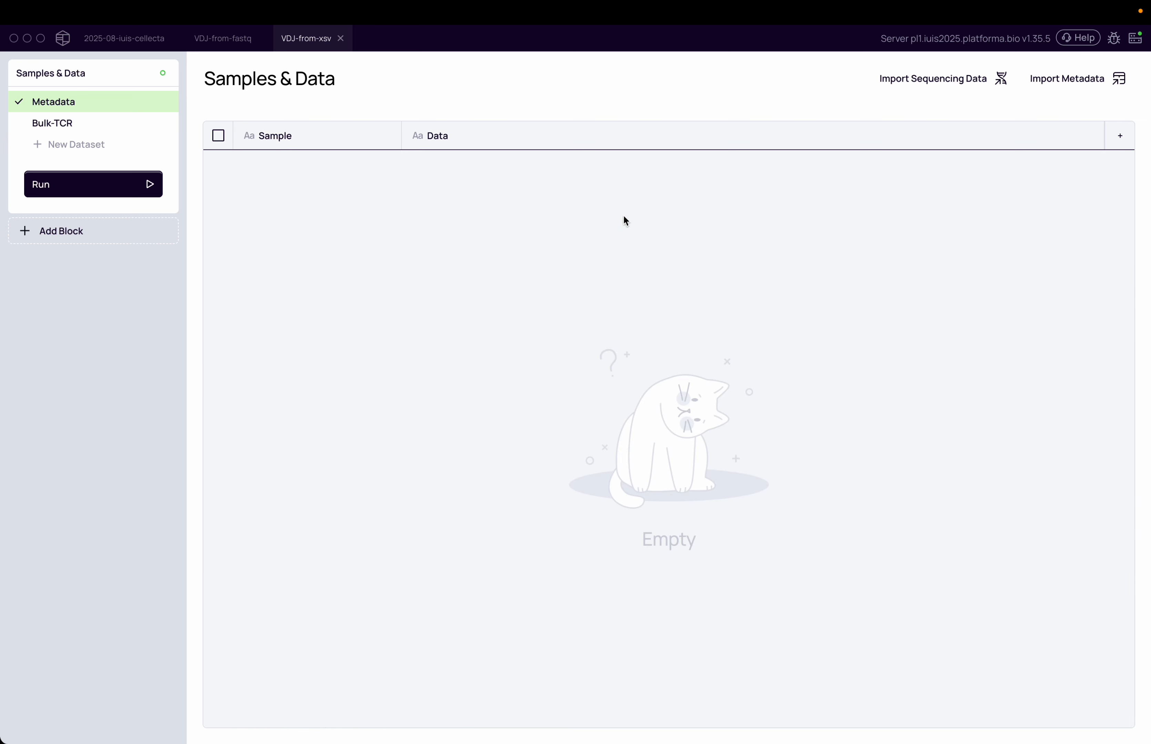
click(139, 122)
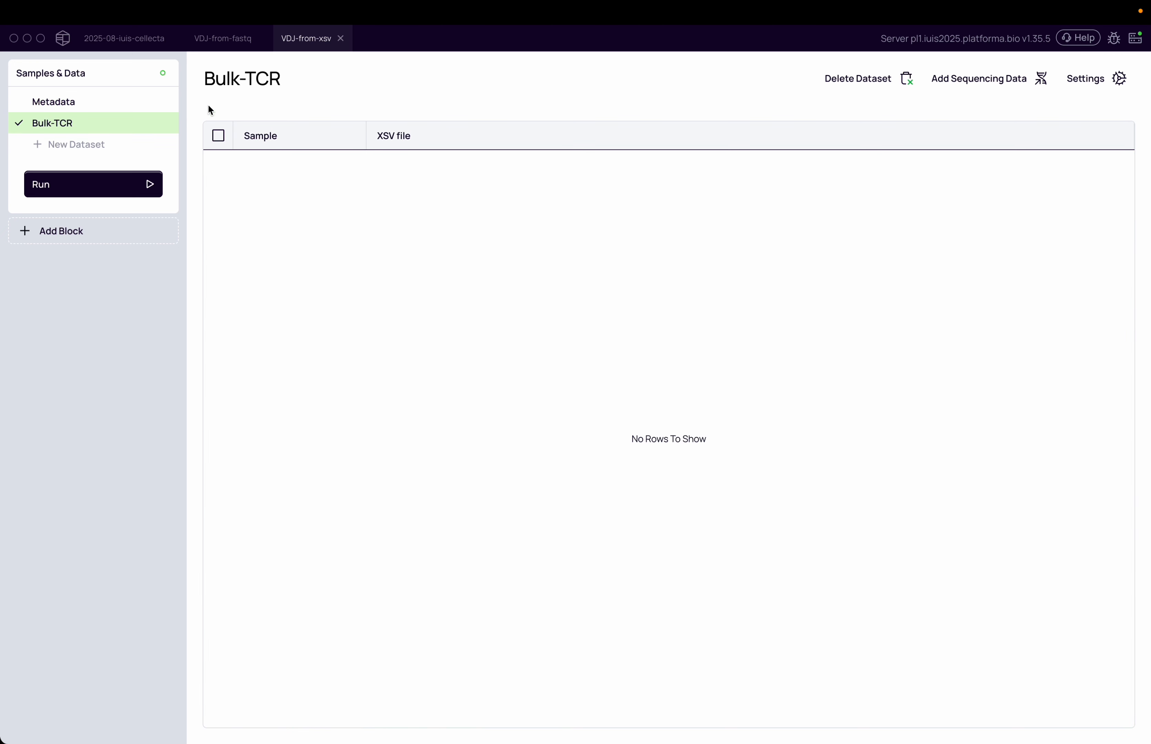
click(894, 80)
click(609, 431)
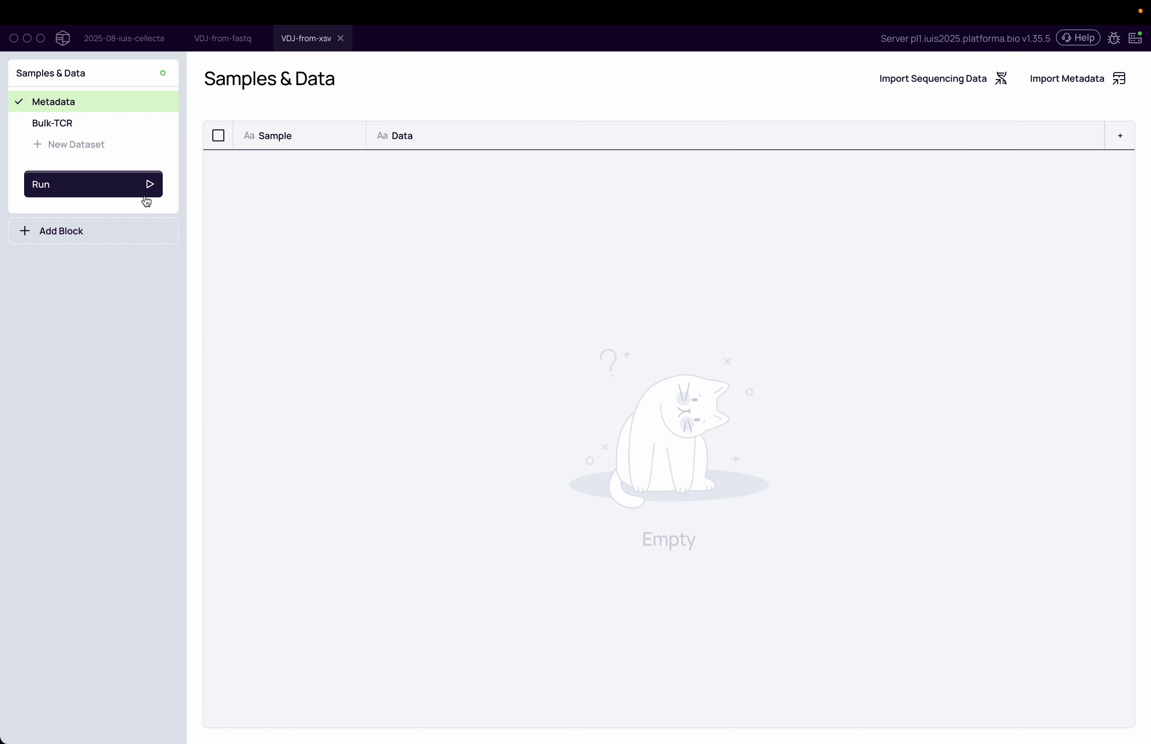
- Start a new dataset with all TSV files from 2025-08-materna-beziat-tcr/immunoSeq in the remote raw storage
click(90, 123)
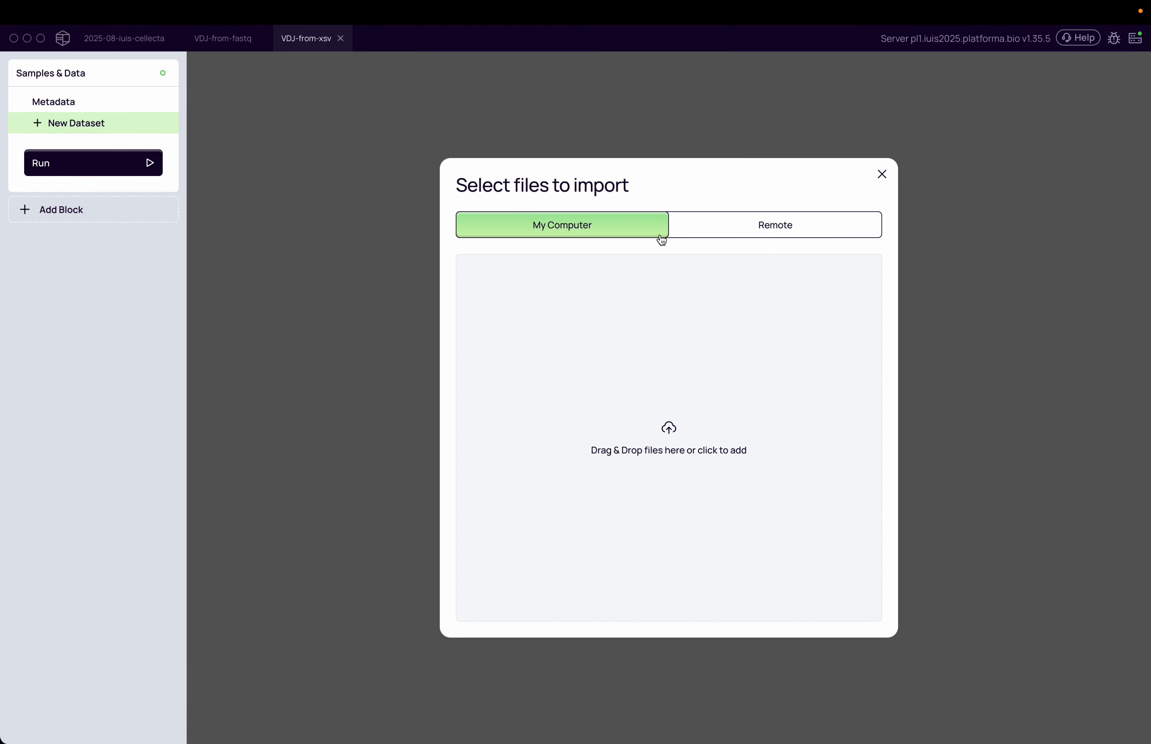
click(768, 227)
scroll(624, 465, down, 5)
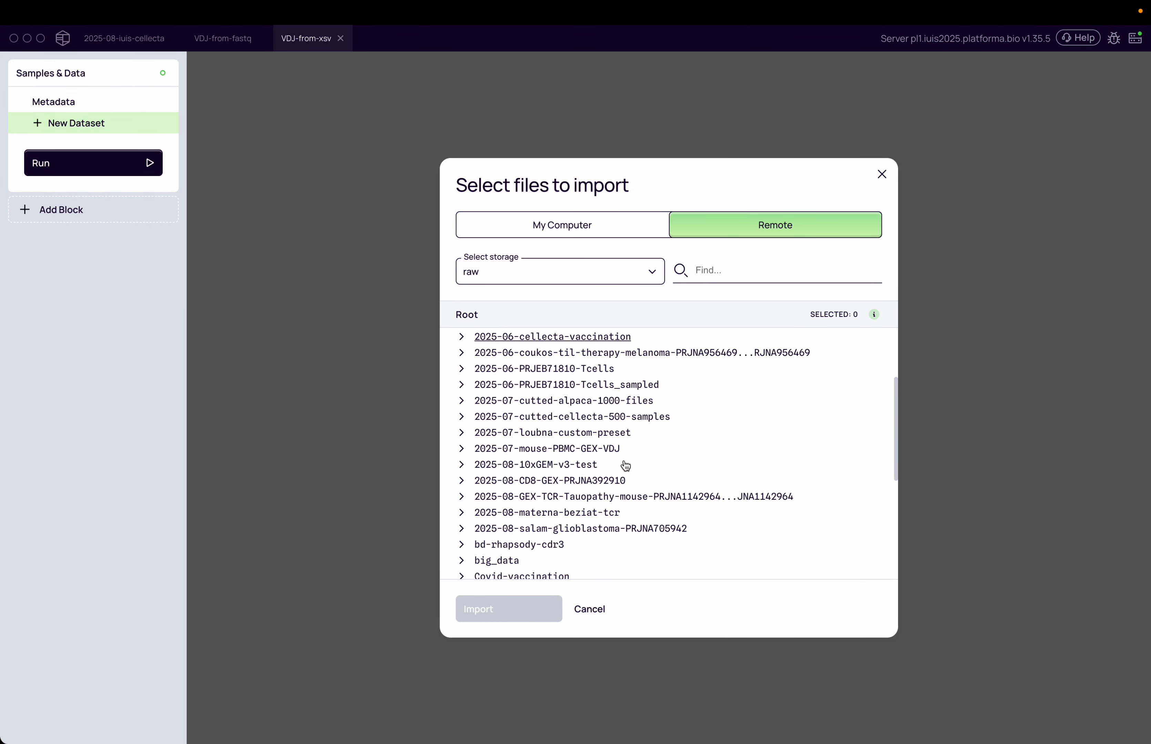
click(588, 512)
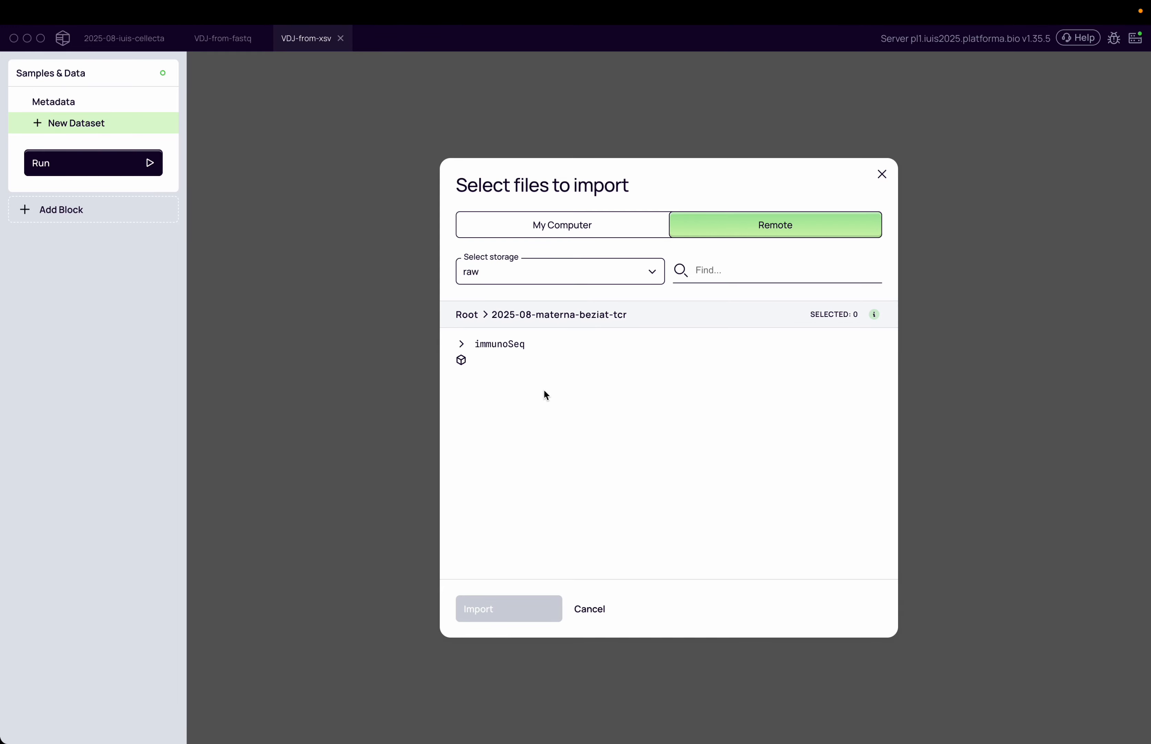
click(522, 347)
click(529, 360)
scroll(531, 367, down, 10)
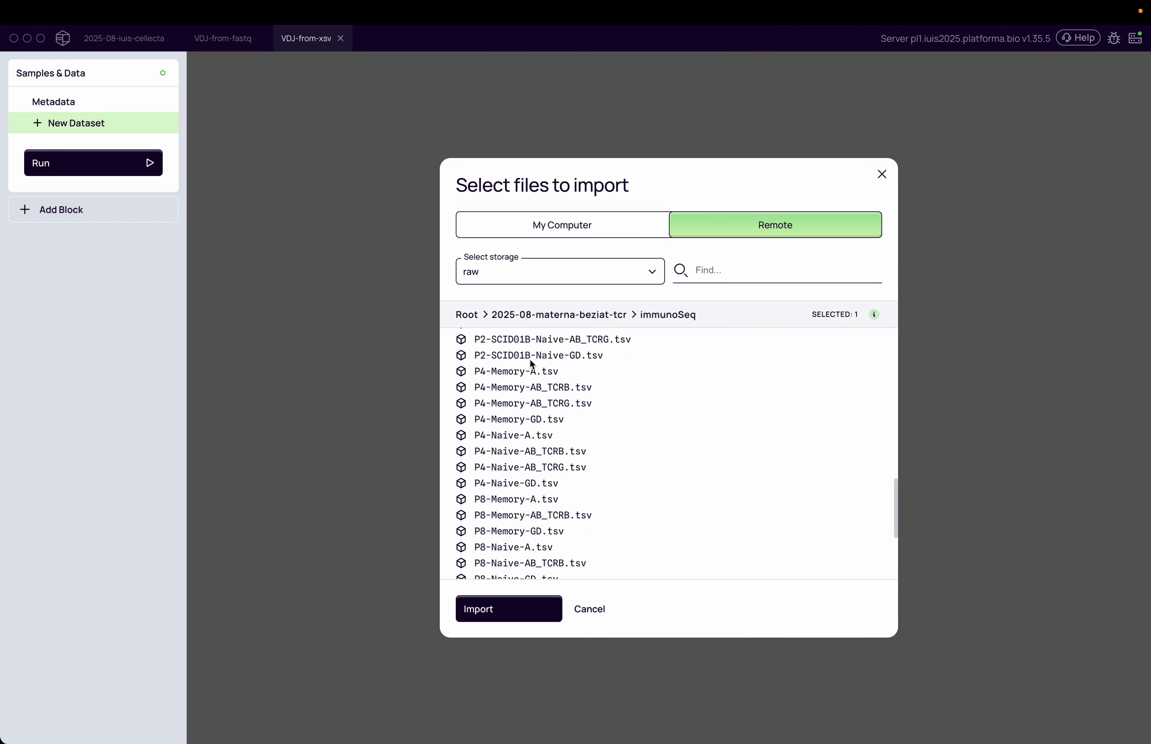
shift+click(545, 563)
click(532, 609)
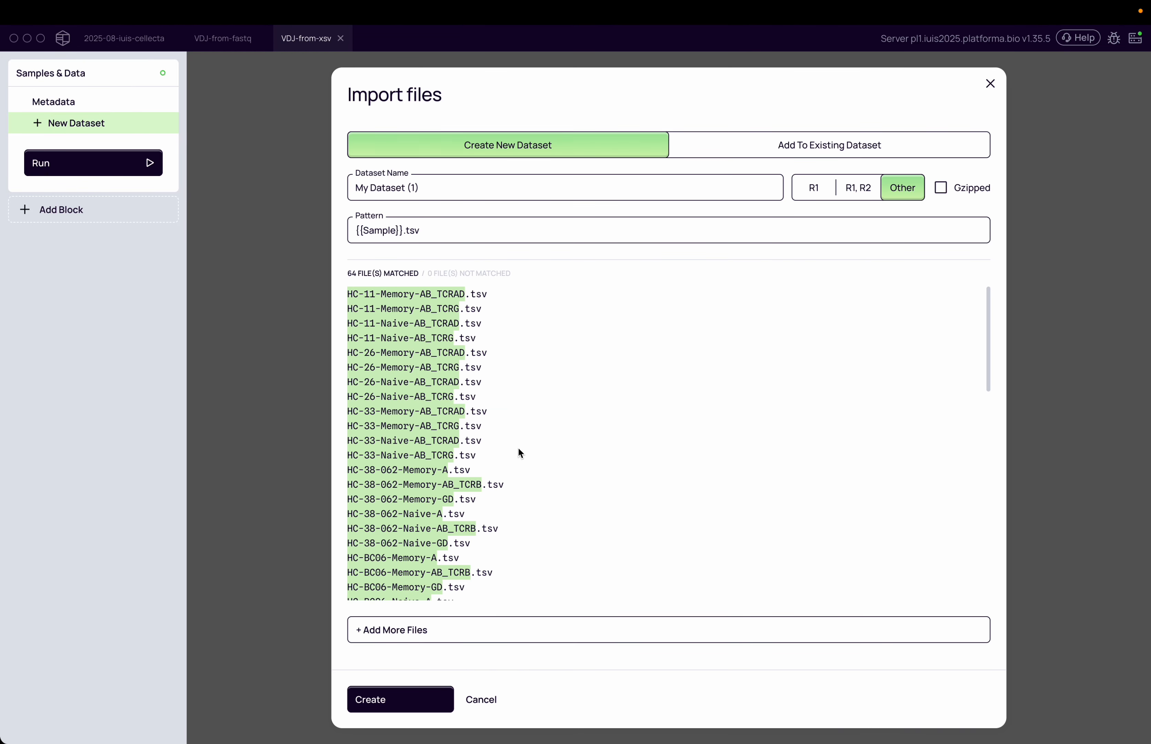
- Change the file name pattern to {{Sample}}_{{:Chain}}.tsv so the chain is read separately from the sample
click(443, 231)
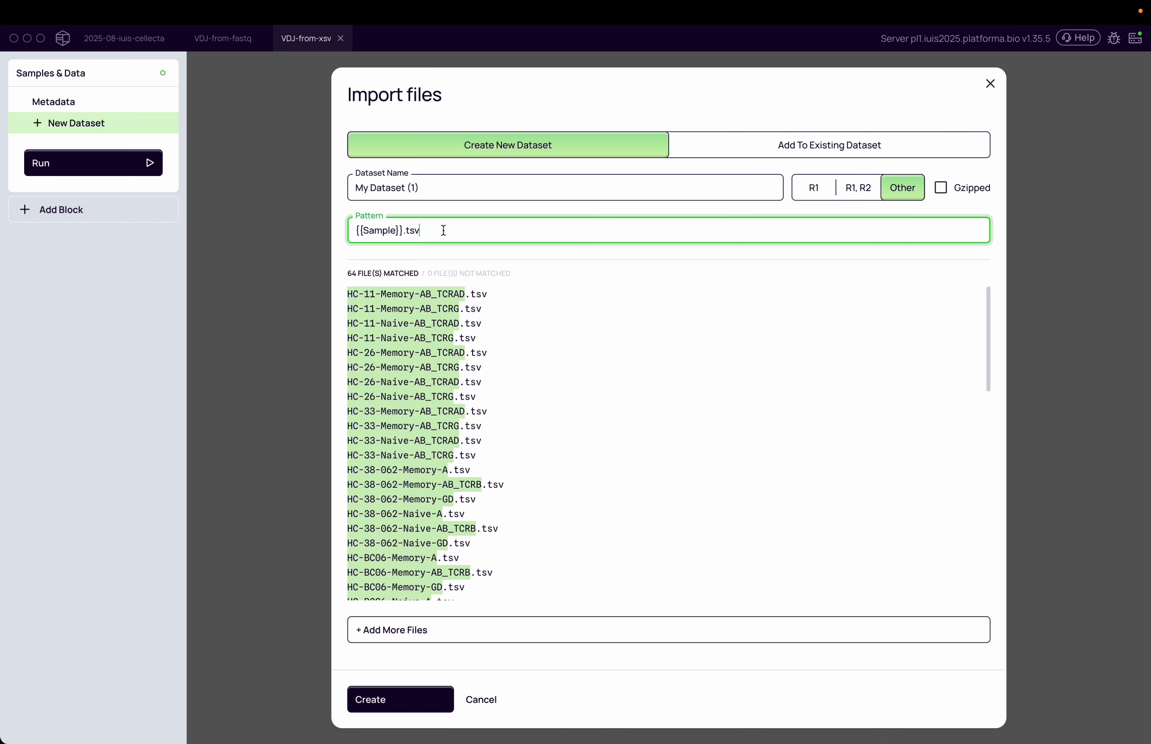
key(Left)
key(Left)
click(438, 292)
drag(439, 292, 465, 295)
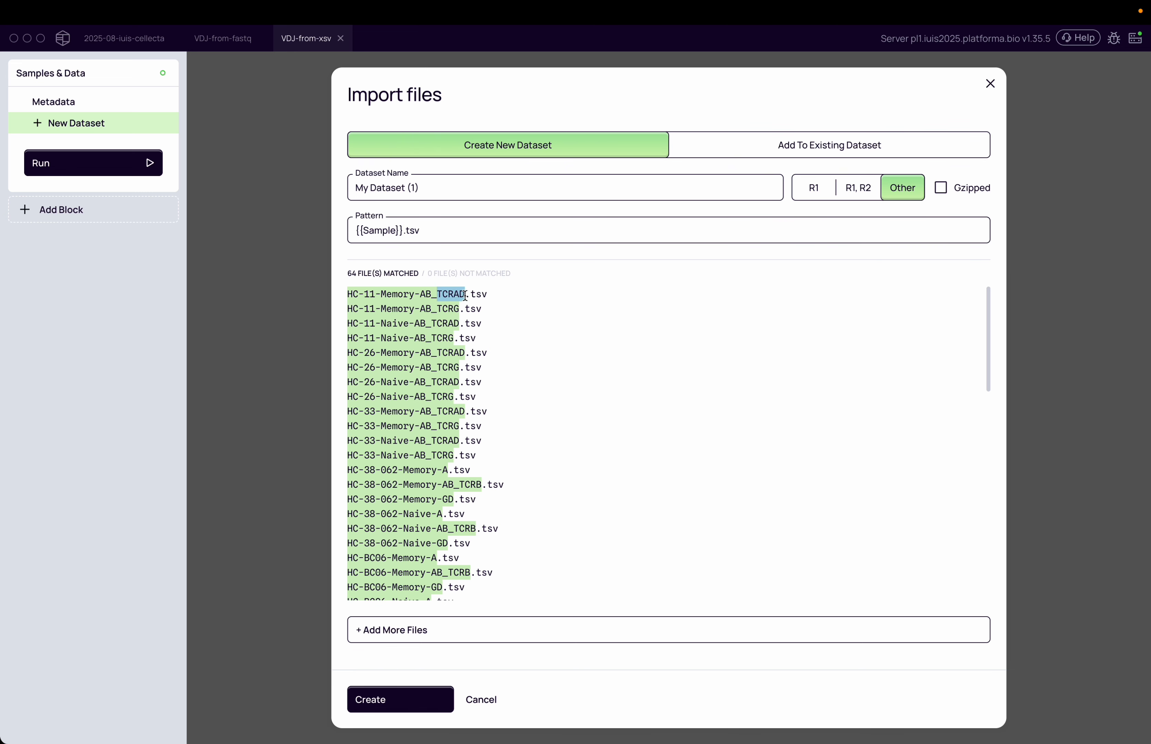
click(404, 231)
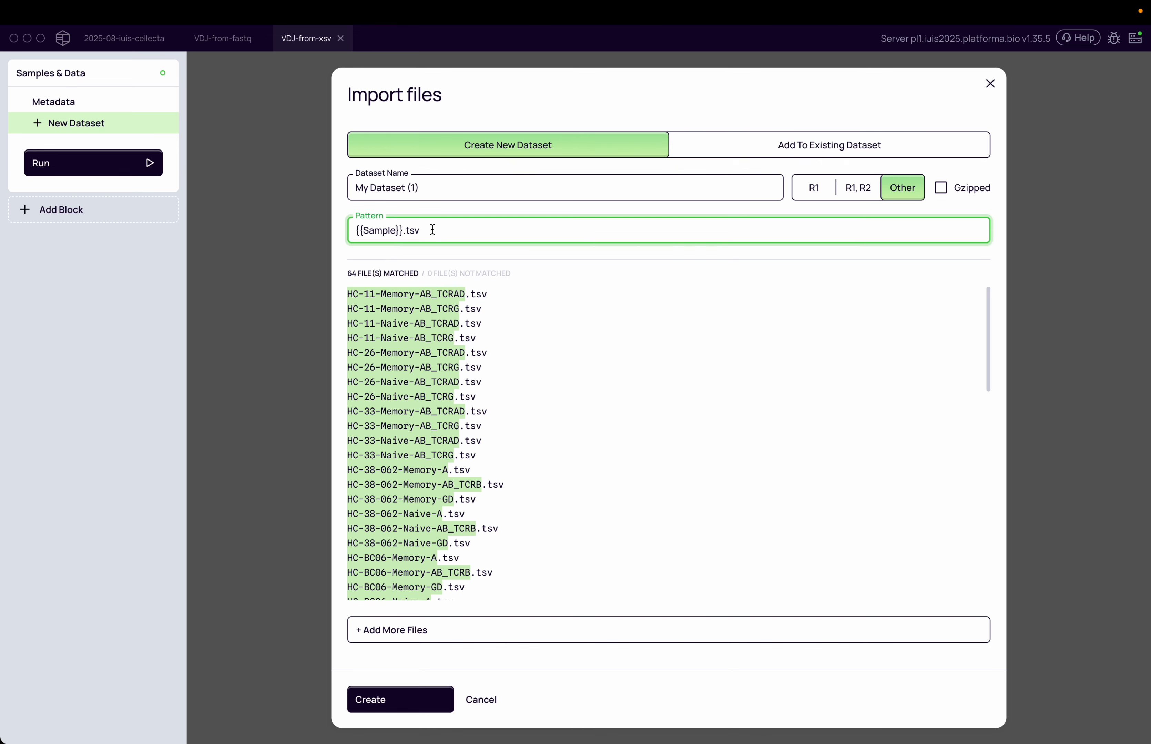
text(_{{}})
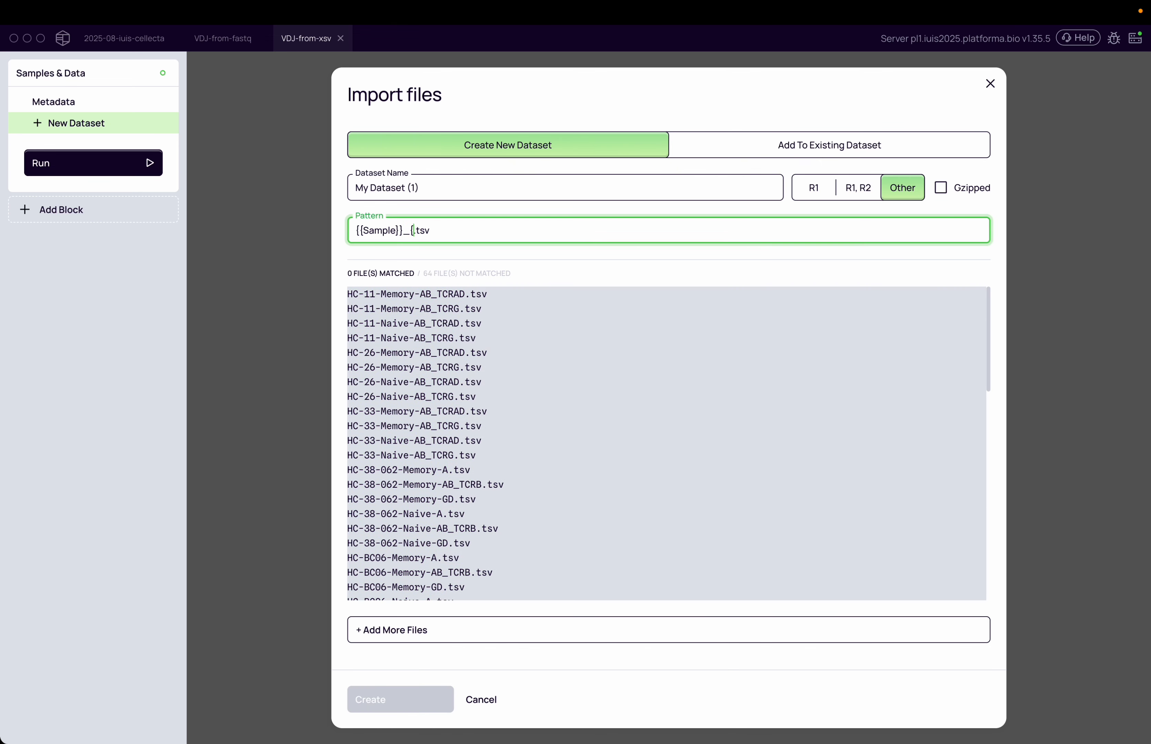
text(:Chain)
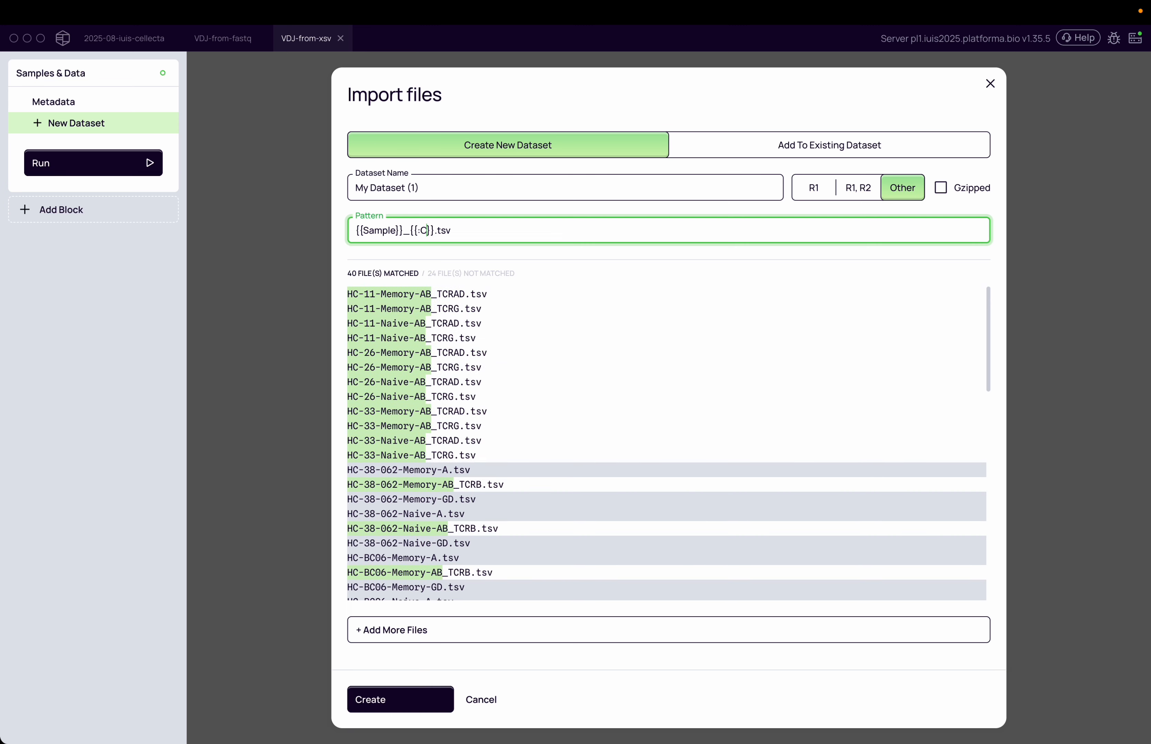
- Compare the {{:Chain}} part of the pattern with the TCRAD suffix in the first listed file name
key(shift+Left)
key(shift+Left)
key(shift+Left)
key(shift+Left)
key(shift+Left)
key(shift+Left)
key(shift+Left)
key(shift+Left)
key(shift+Left)
key(shift+Left)
key(shift+Left)
key(shift+Left)
key(shift+Left)
key(shift+Right)
key(shift+Right)
key(shift+Right)
click(438, 291)
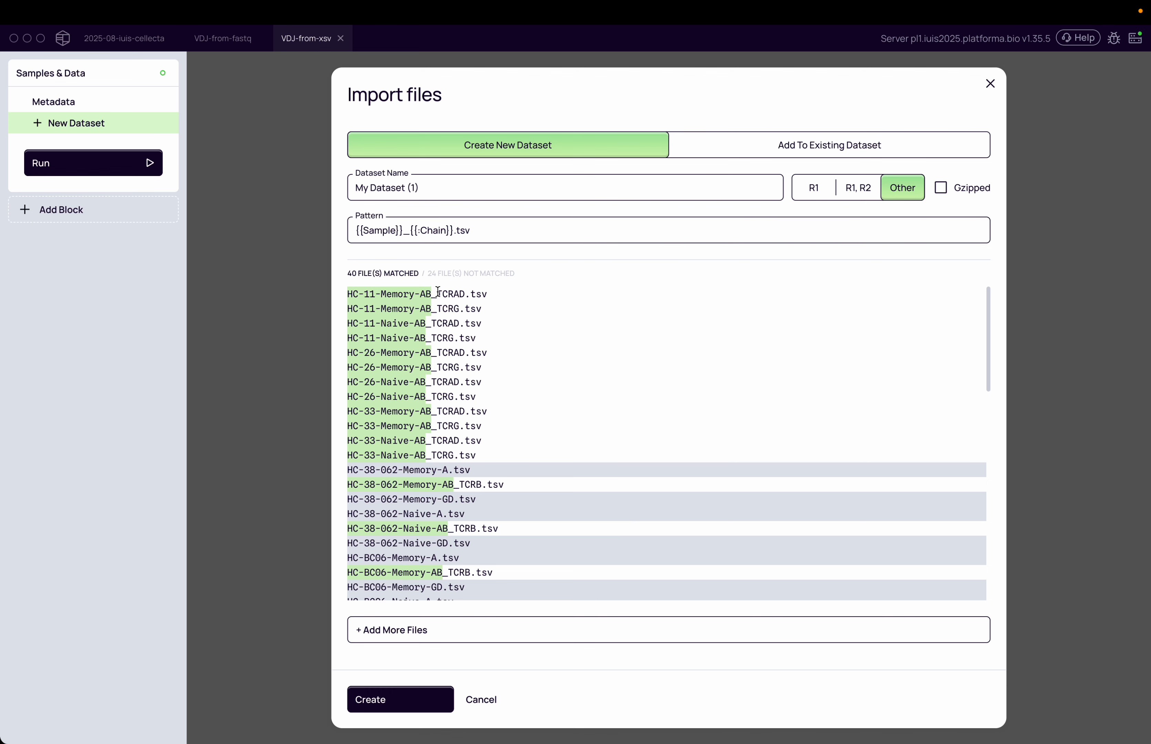
drag(438, 292, 465, 293)
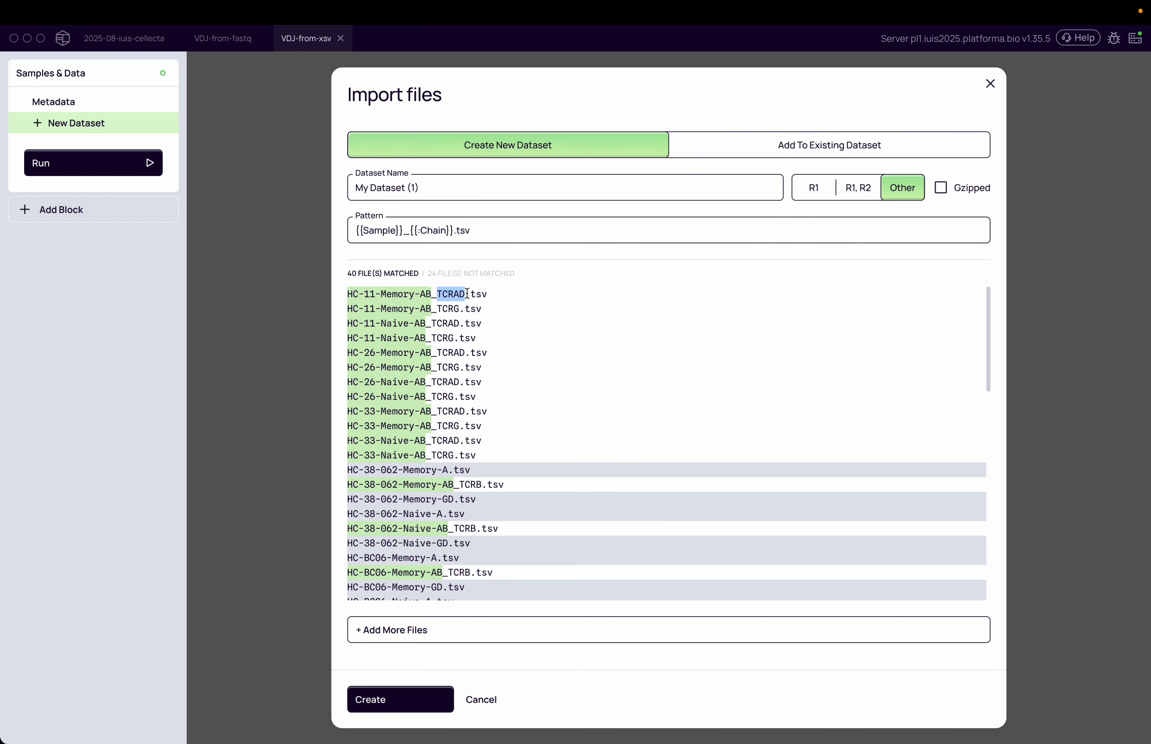
double_click(440, 234)
- Examine the unmatched files without a chain suffix, such as HC-38-062-Memory-A.tsv and HC-38-062-Memory-GD.tsv
scroll(460, 293, down, 2)
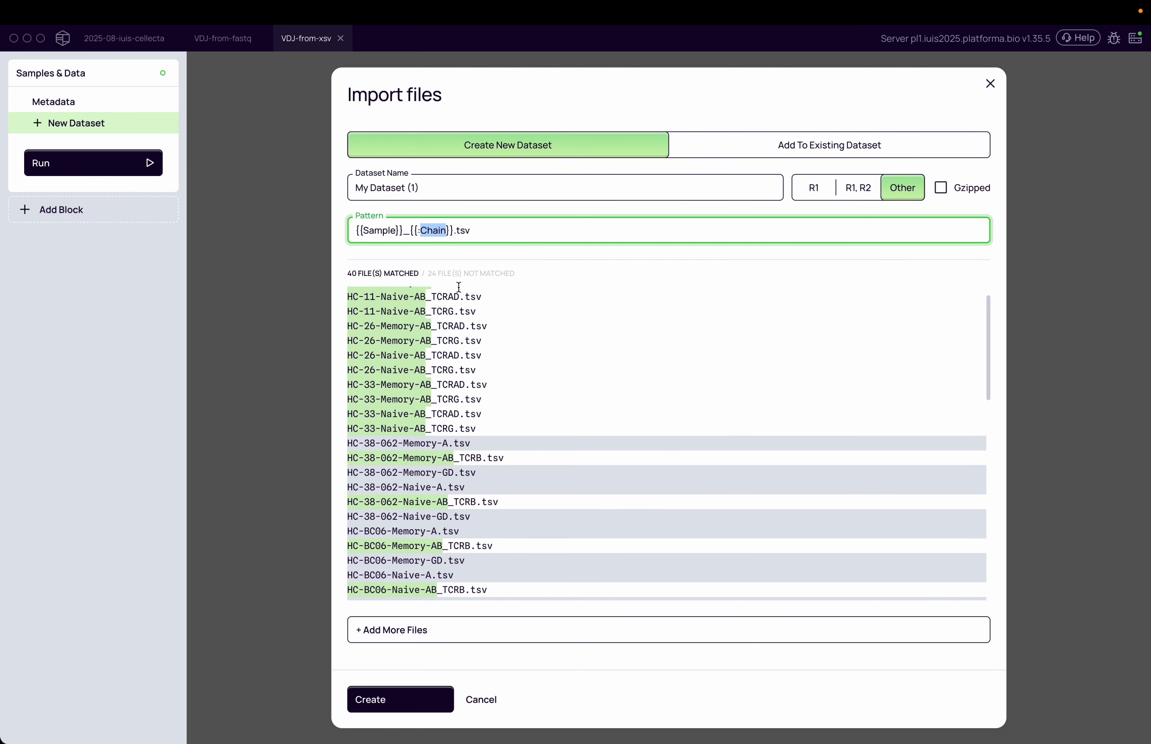
scroll(482, 448, down, 2)
scroll(480, 447, up, 1)
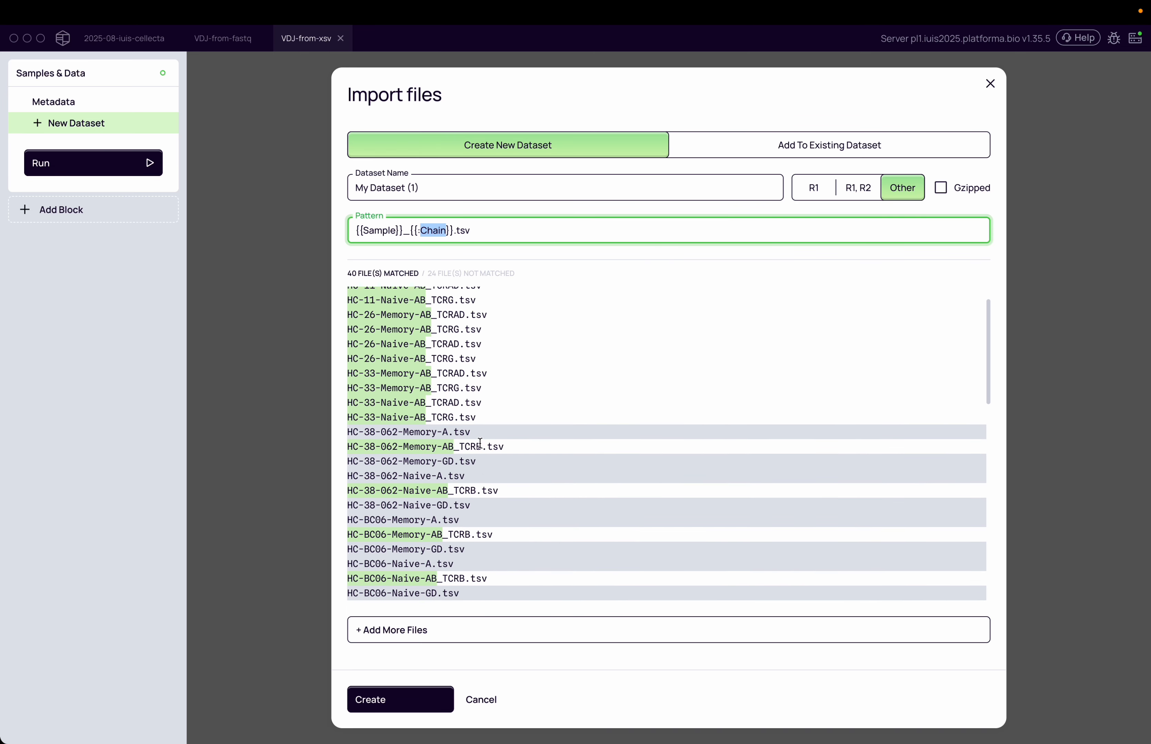
double_click(444, 433)
triple_click(443, 433)
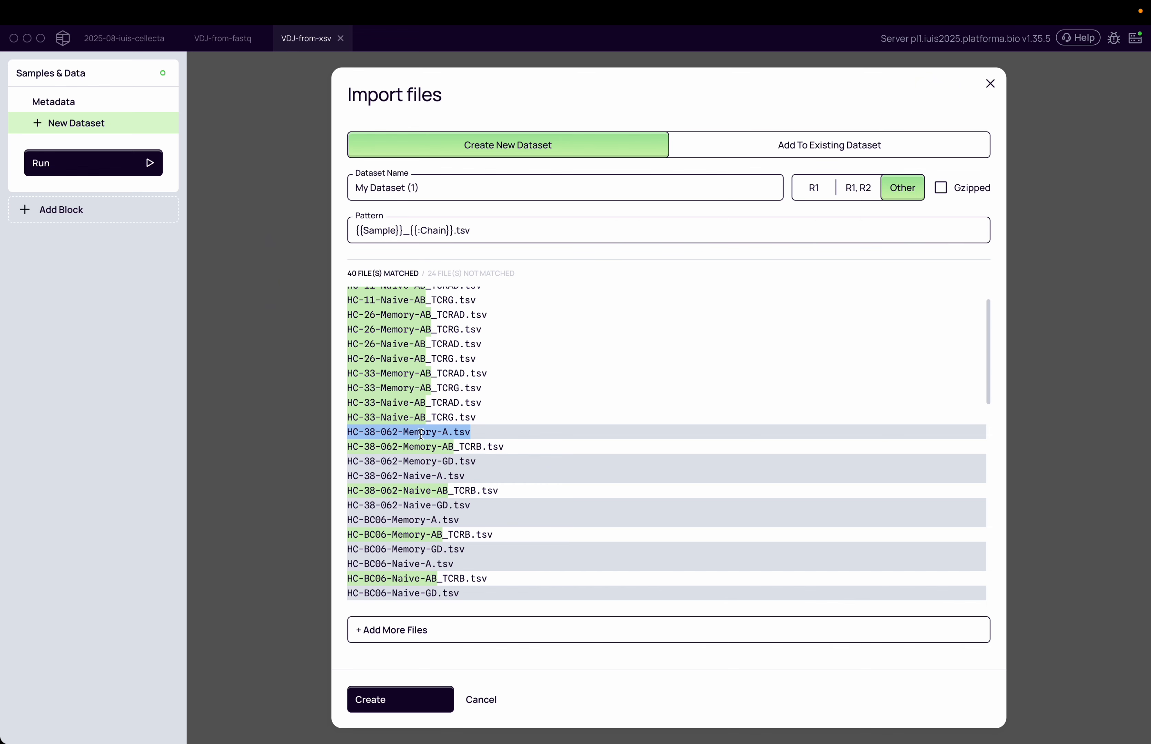
click(454, 435)
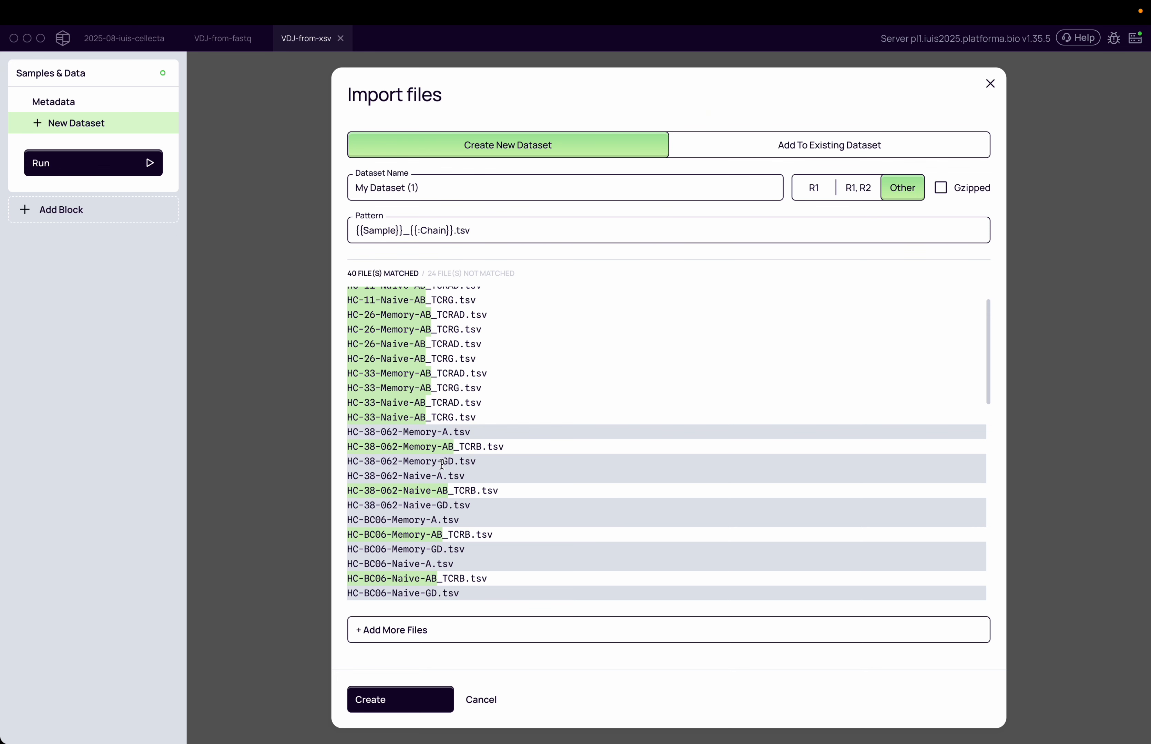
drag(437, 463, 450, 464)
scroll(450, 463, up, 1)
scroll(450, 463, up, 1)
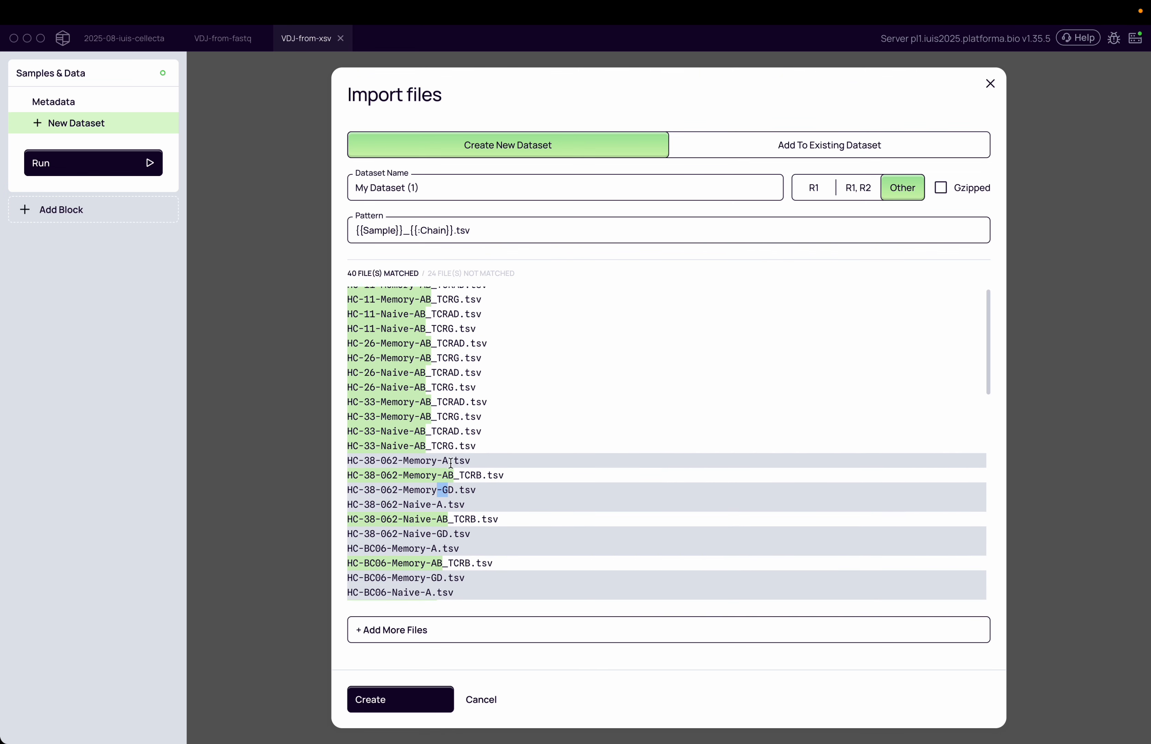
triple_click(451, 461)
click(450, 462)
scroll(450, 491, down, 3)
scroll(450, 491, up, 3)
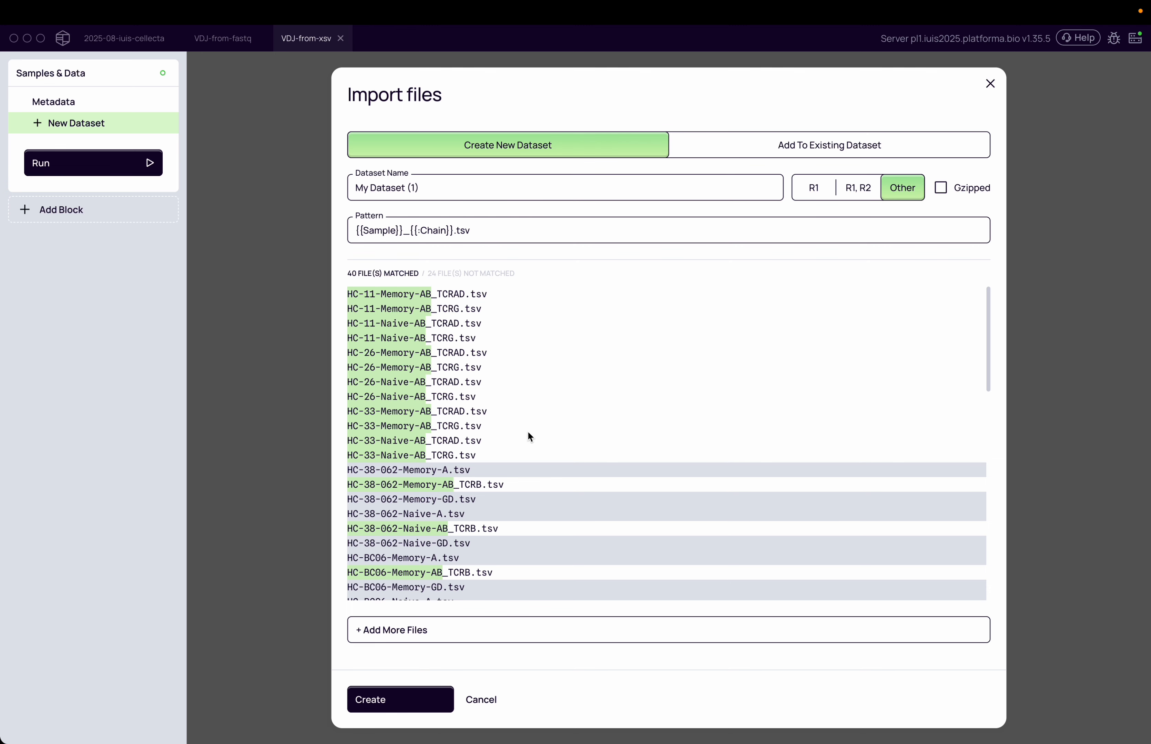
- Create the dataset under the name Bulk-TCR and run the Samples & Data block
triple_click(506, 187)
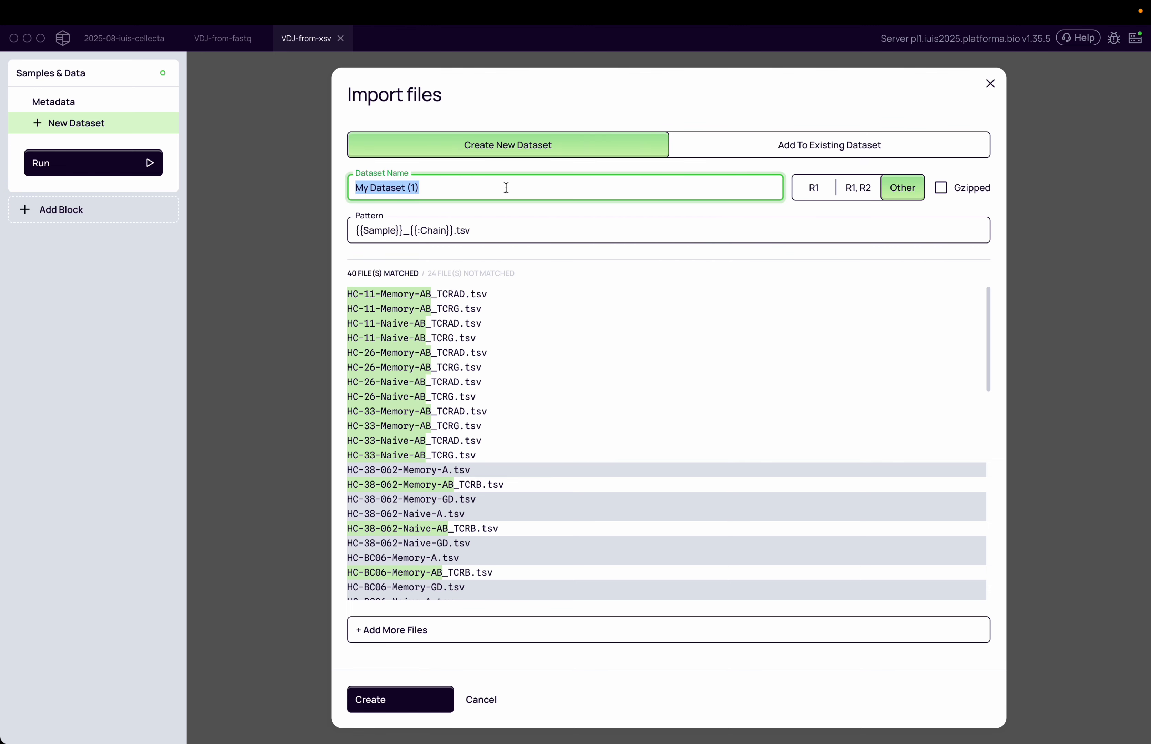
text(Bulk-T)
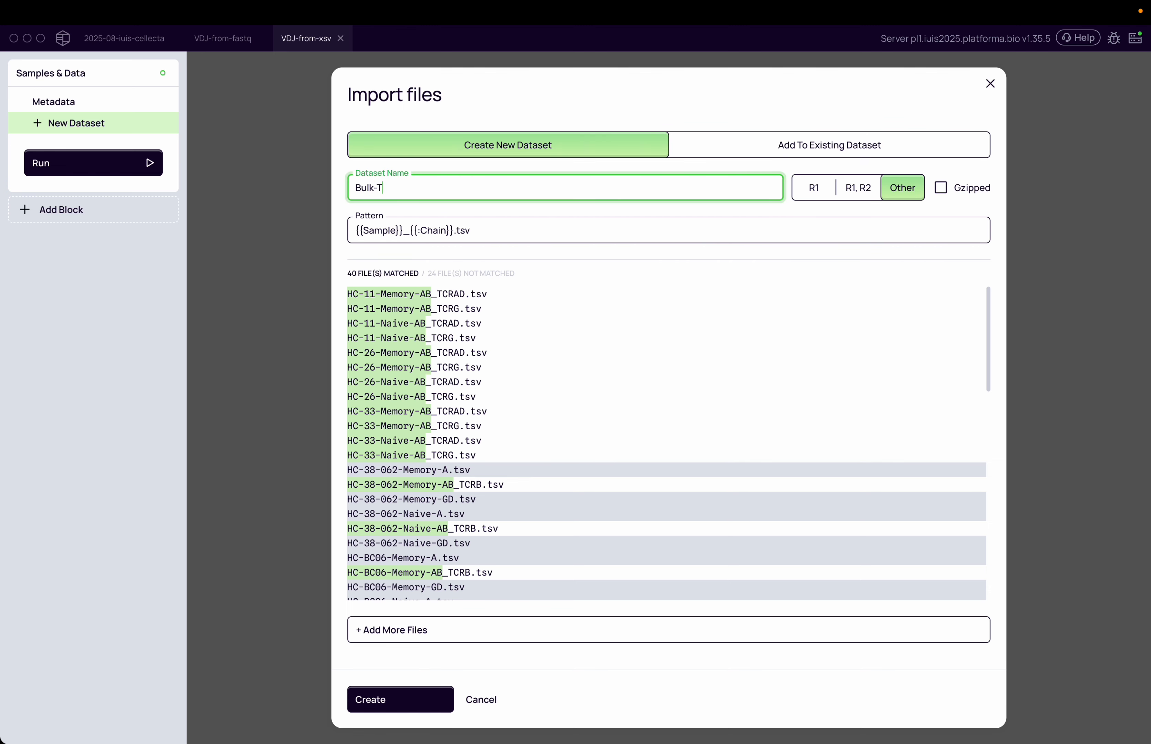
text(CR)
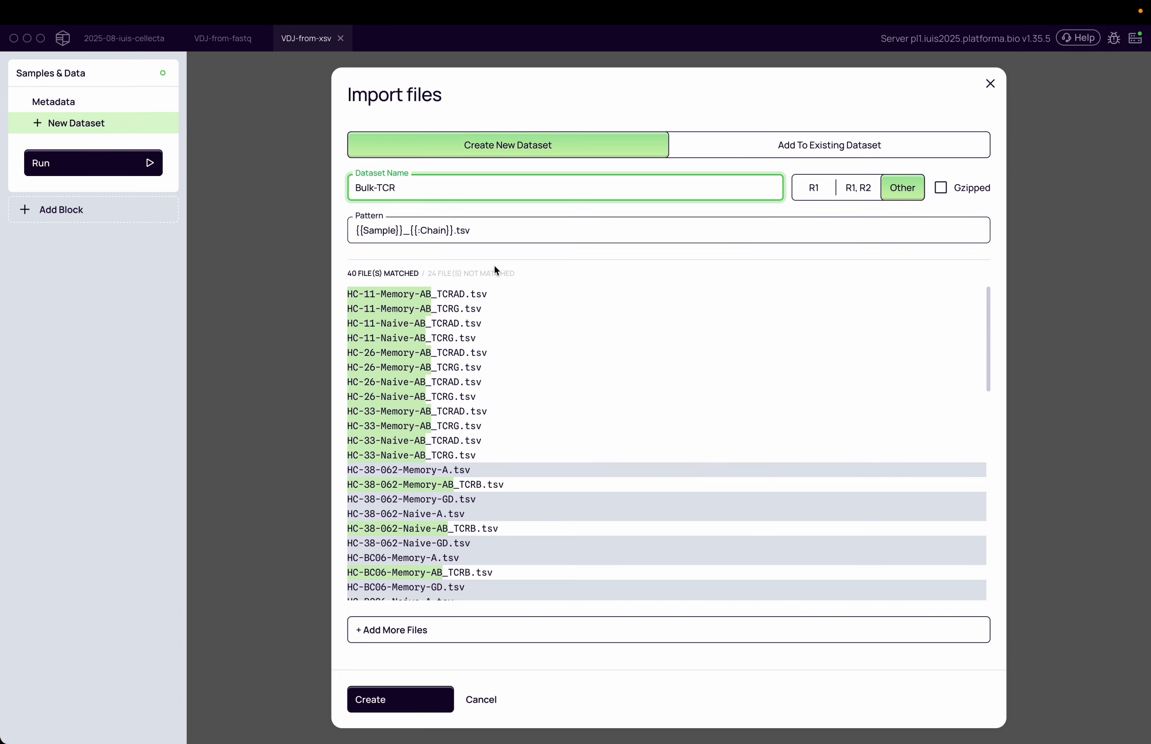
click(445, 701)
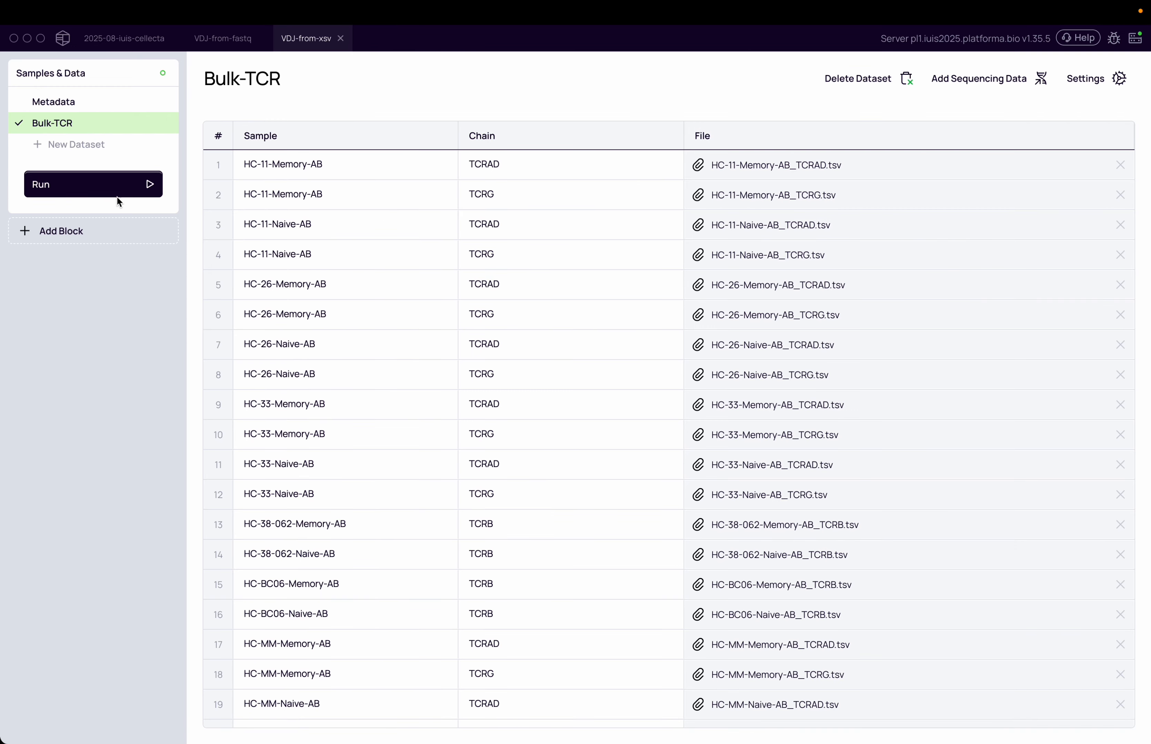
click(113, 190)
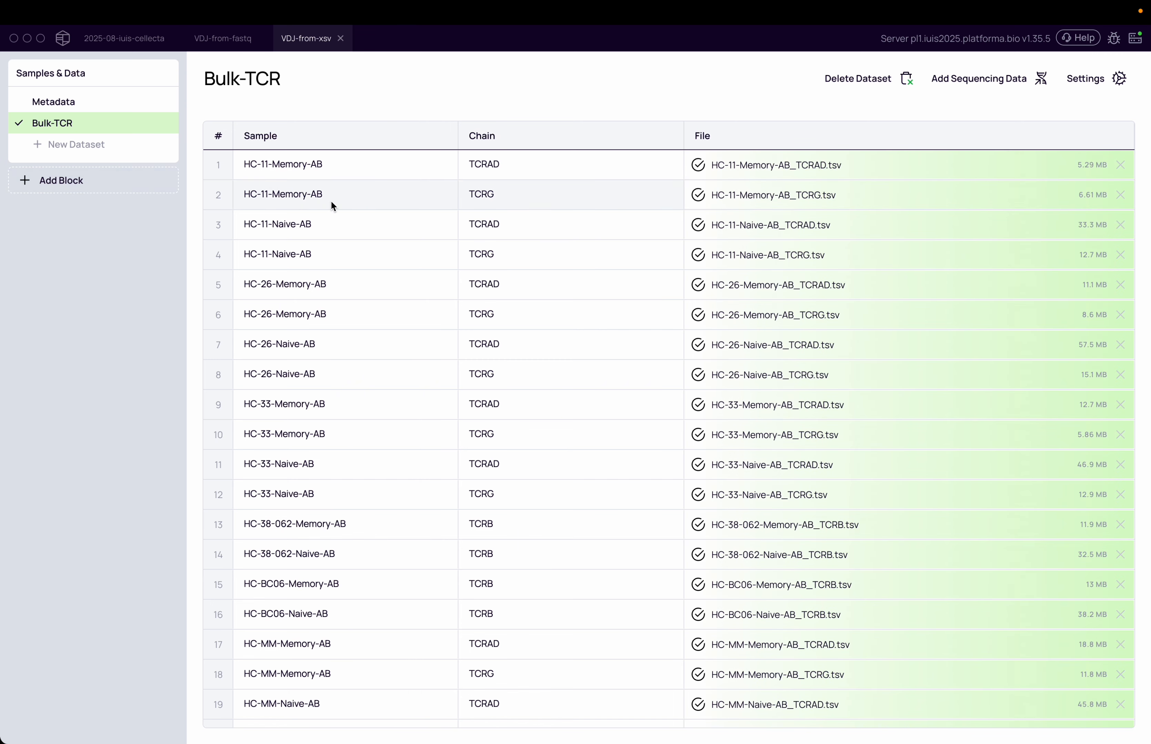
- Check how the HC-11-Memory-AB sample and its chains are listed in the Bulk-TCR dataset compared with the metadata table
click(292, 160)
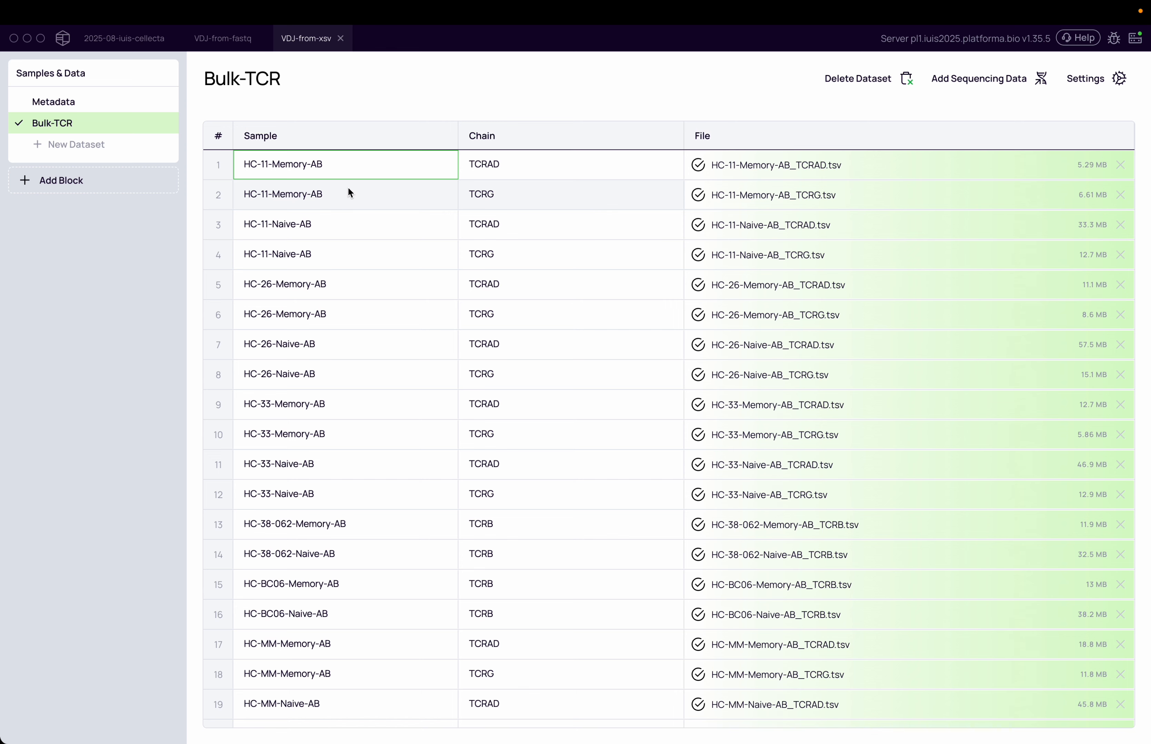
click(396, 196)
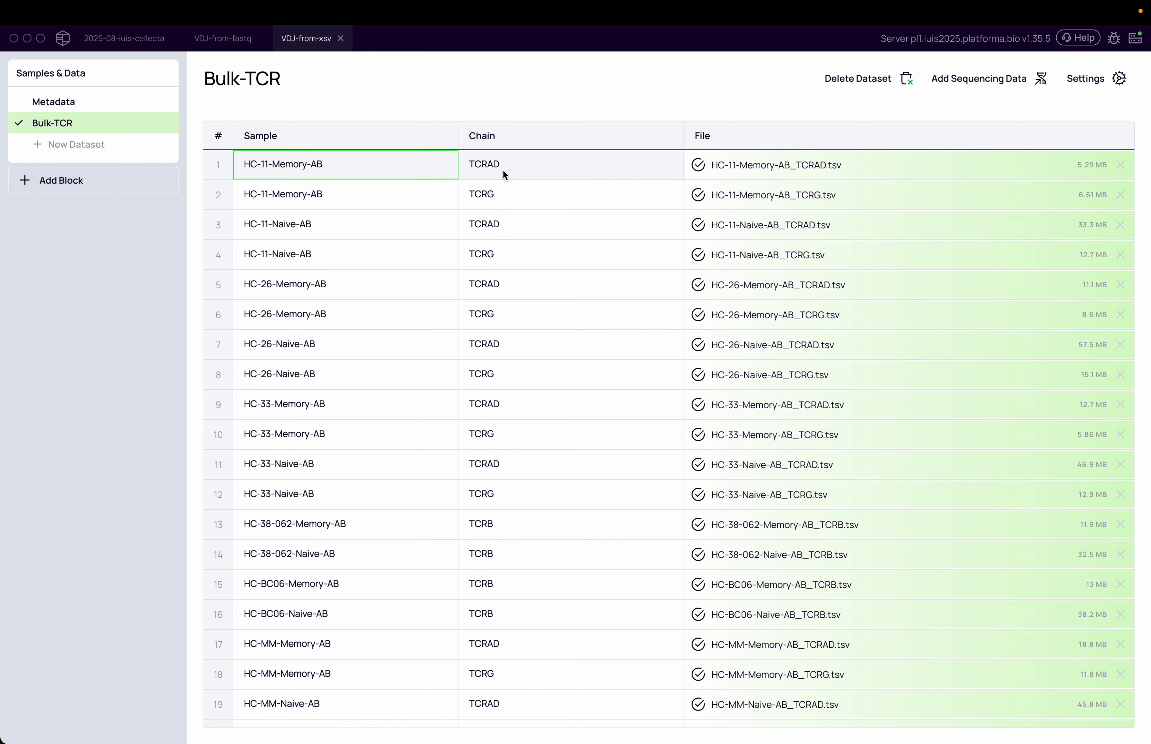
click(502, 193)
click(382, 193)
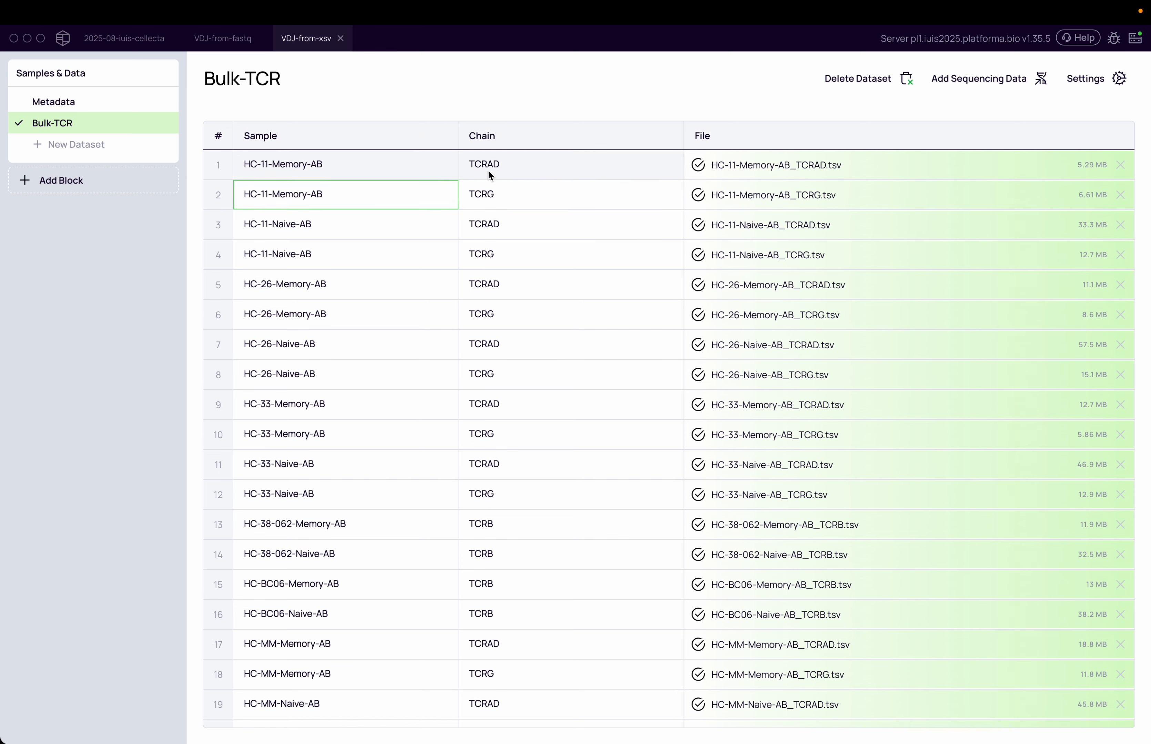
click(496, 194)
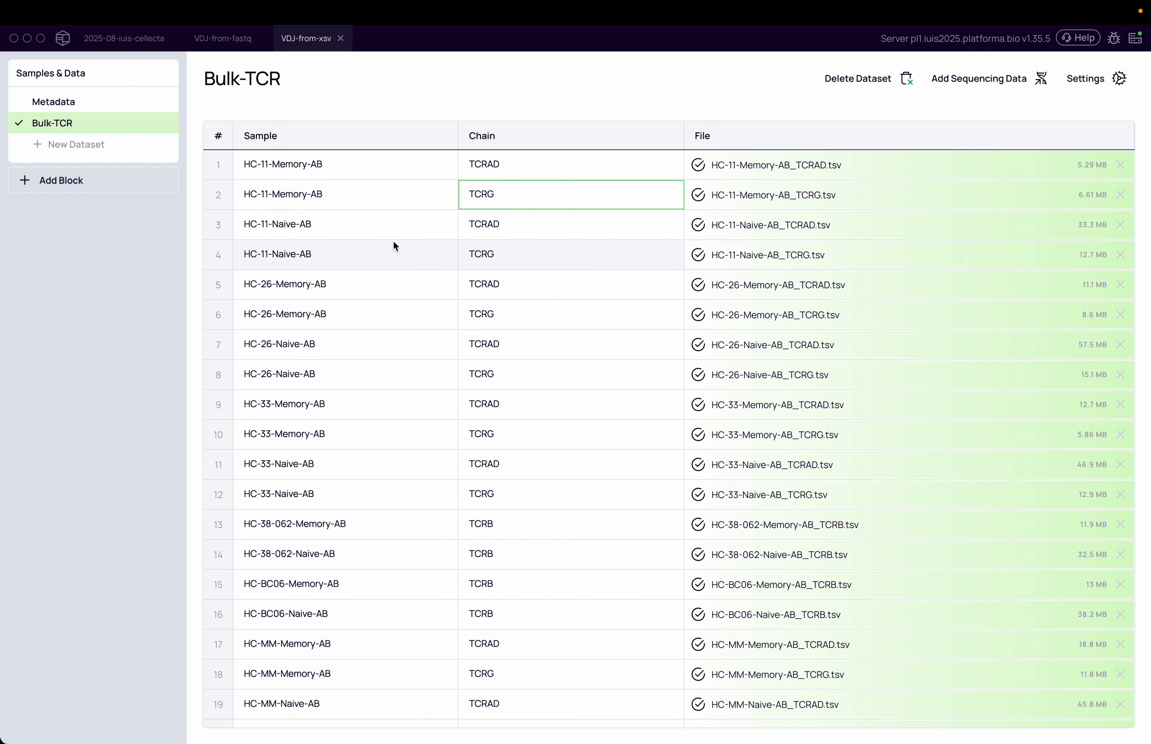
click(87, 101)
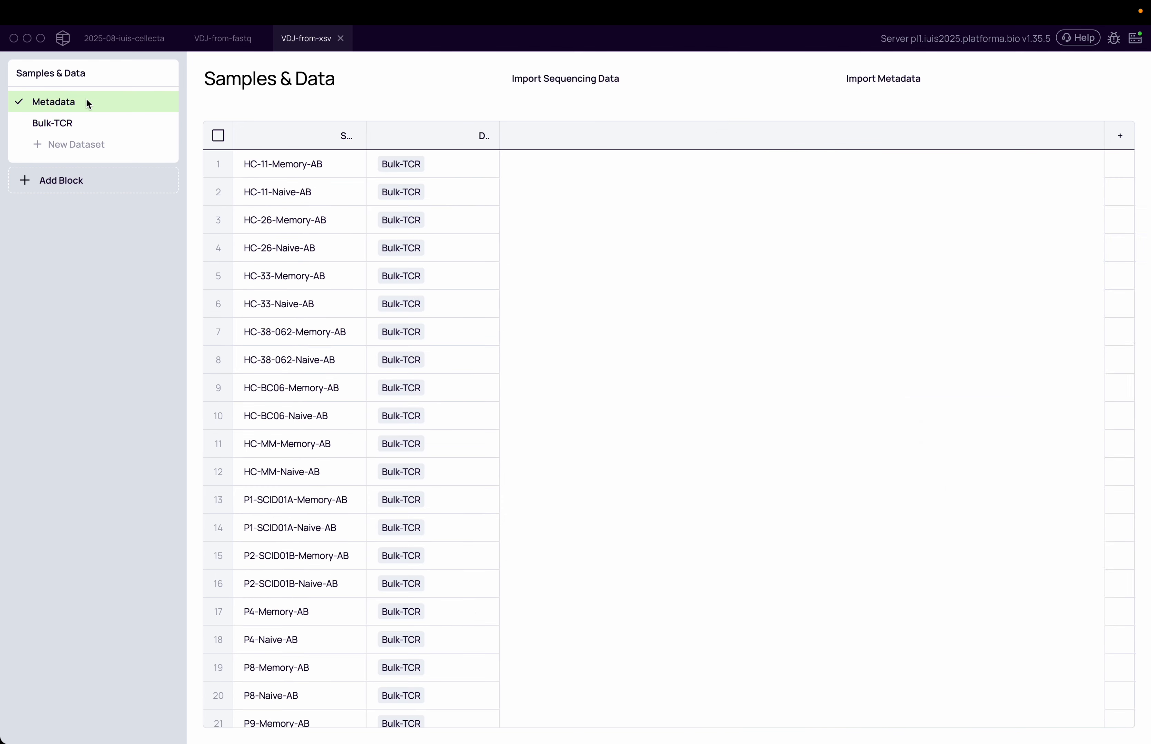
scroll(311, 340, down, 3)
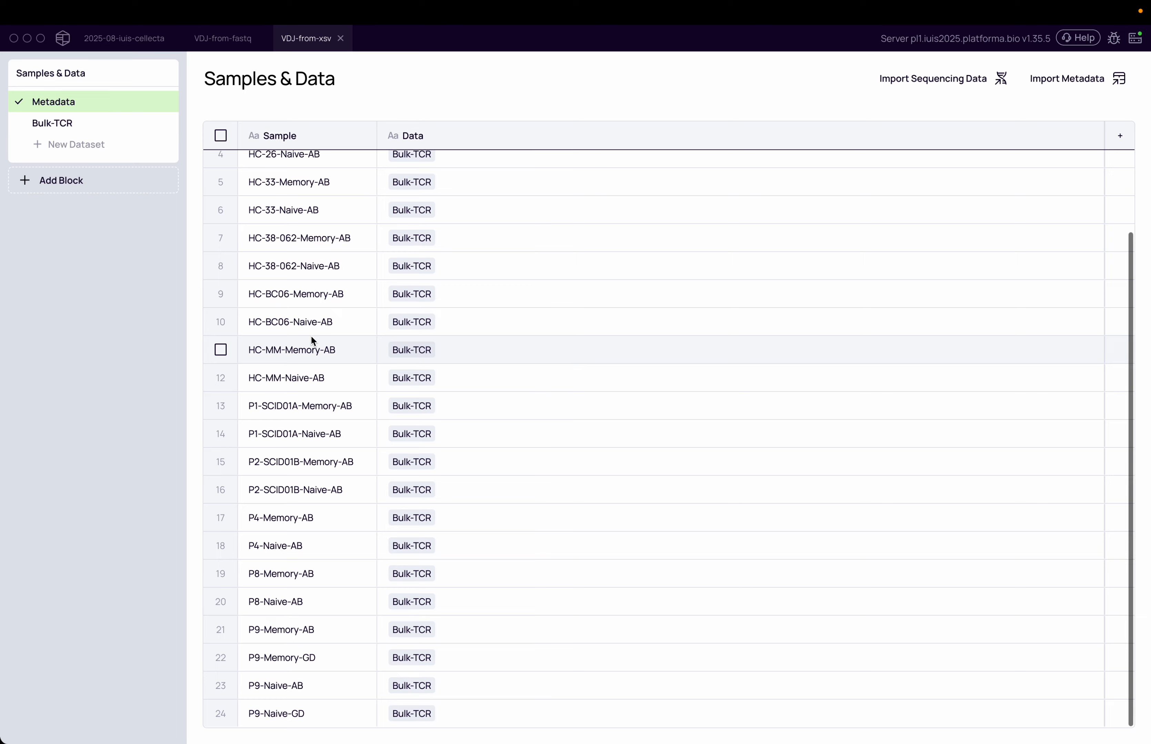
scroll(310, 335, up, 3)
click(315, 163)
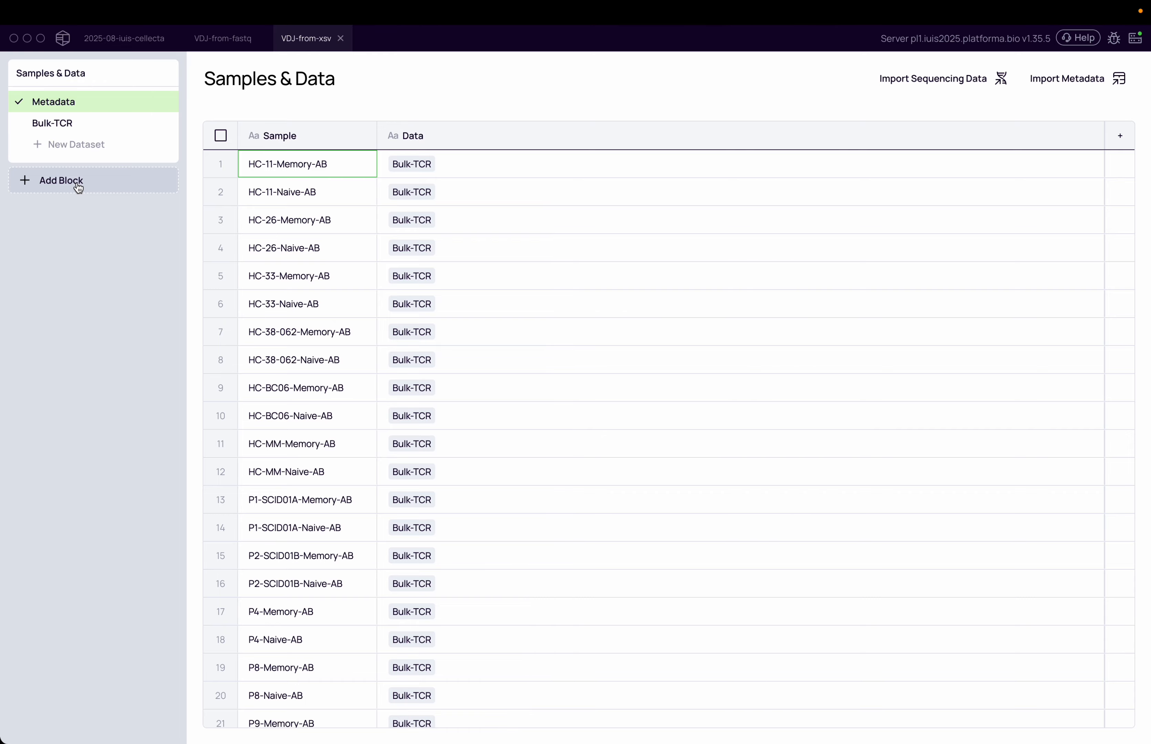
click(90, 122)
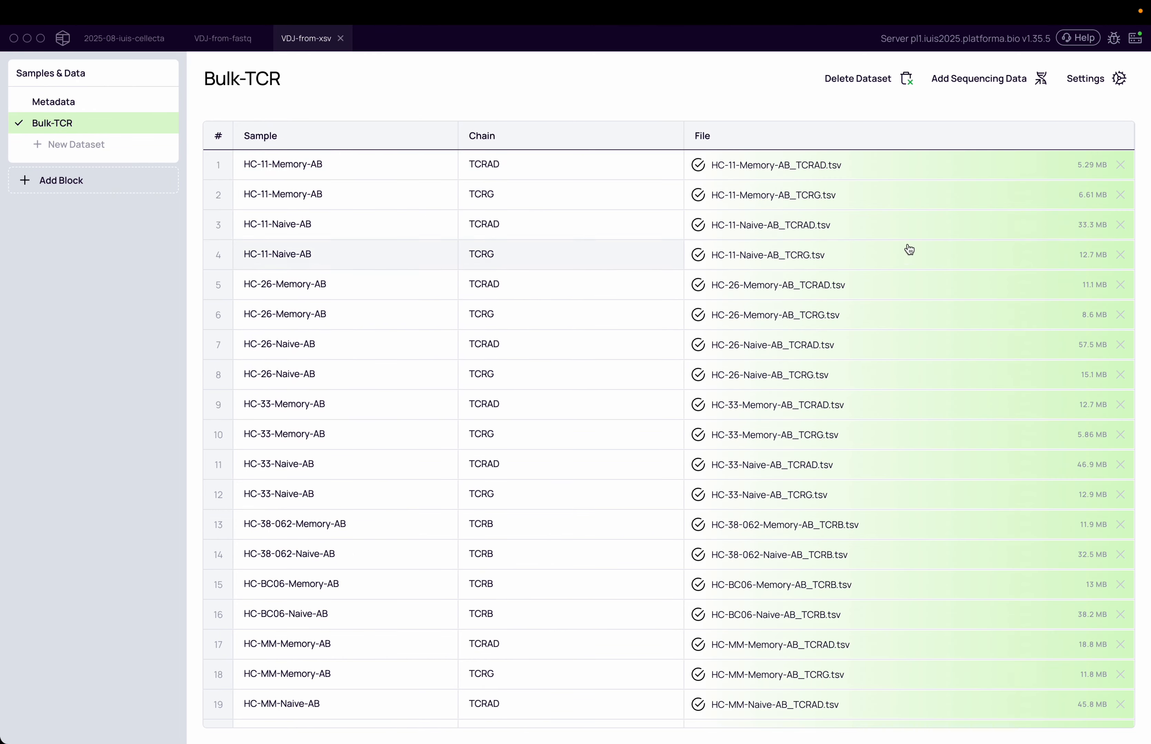
- Find the Import V(D)J Data block, version 1.1.1 Stable, and add it to the project
click(97, 183)
text(imp)
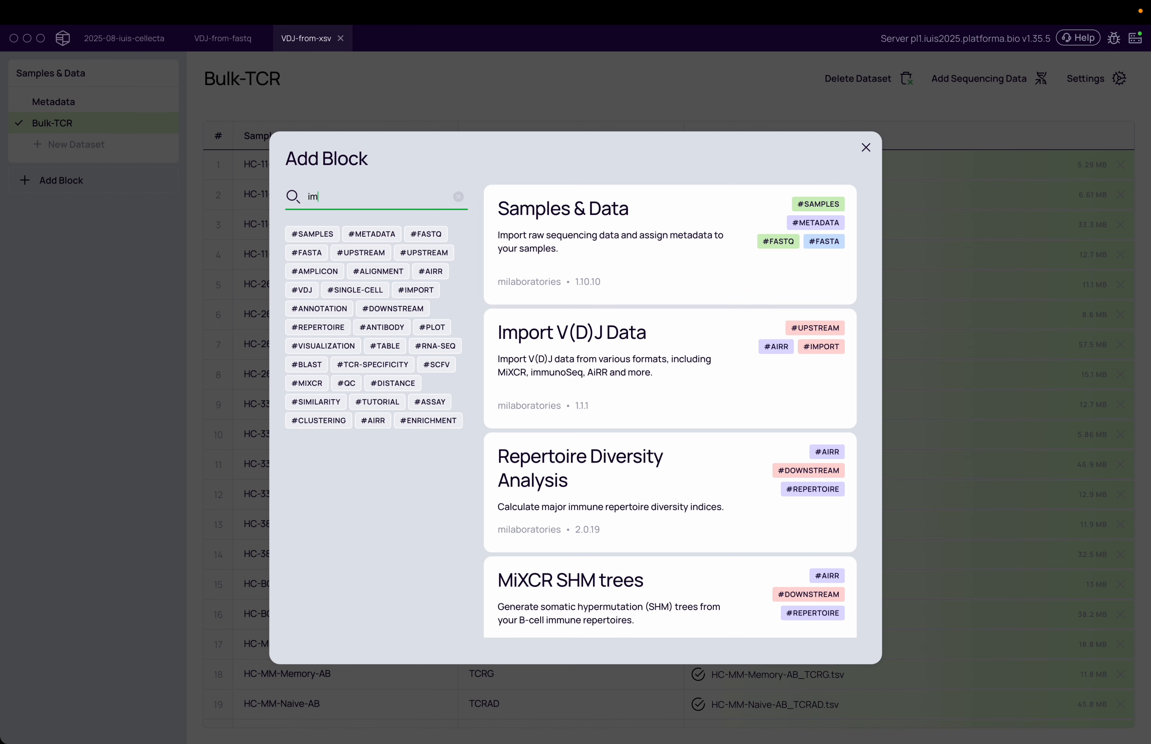
click(684, 377)
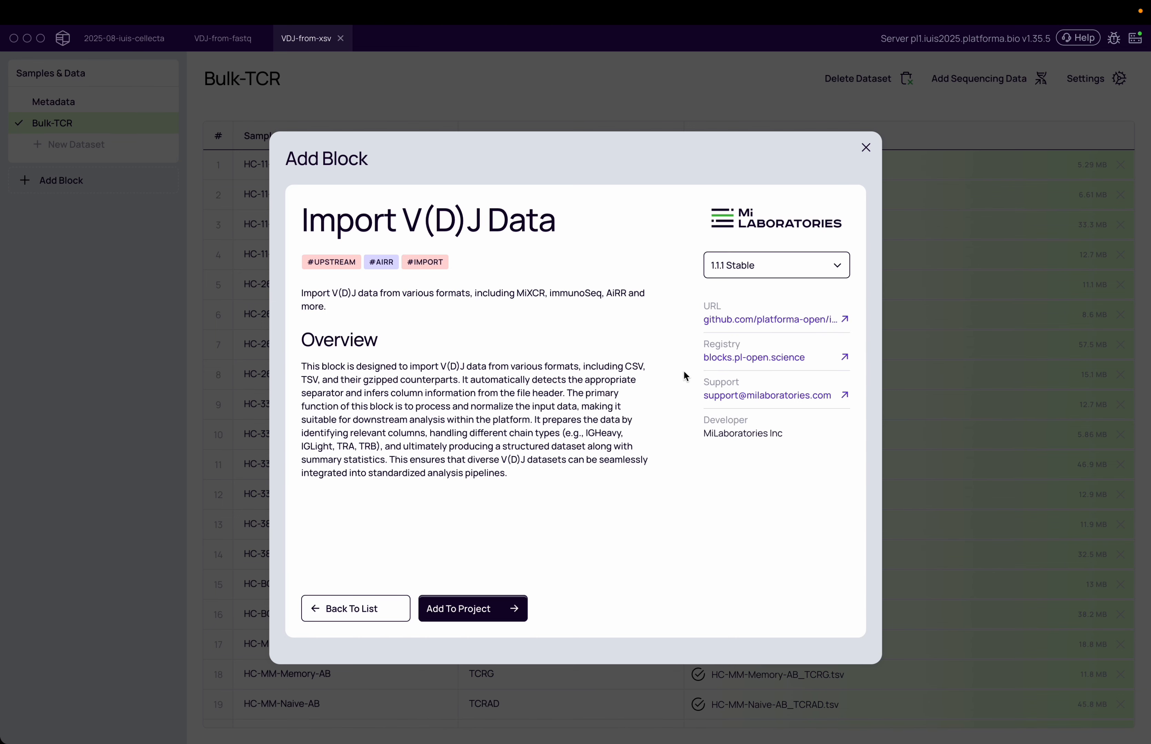
click(478, 608)
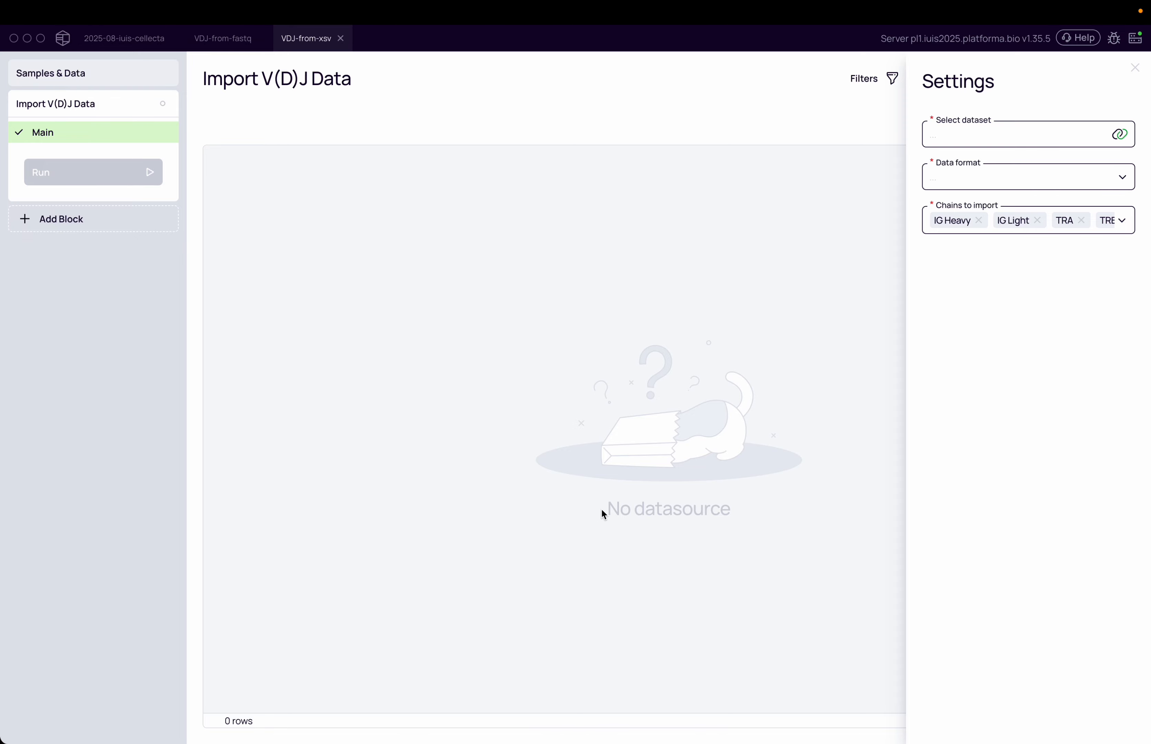
- Set the Import V(D)J Data block to use the Bulk-TCR dataset with the ImmunoSeq data format
click(988, 145)
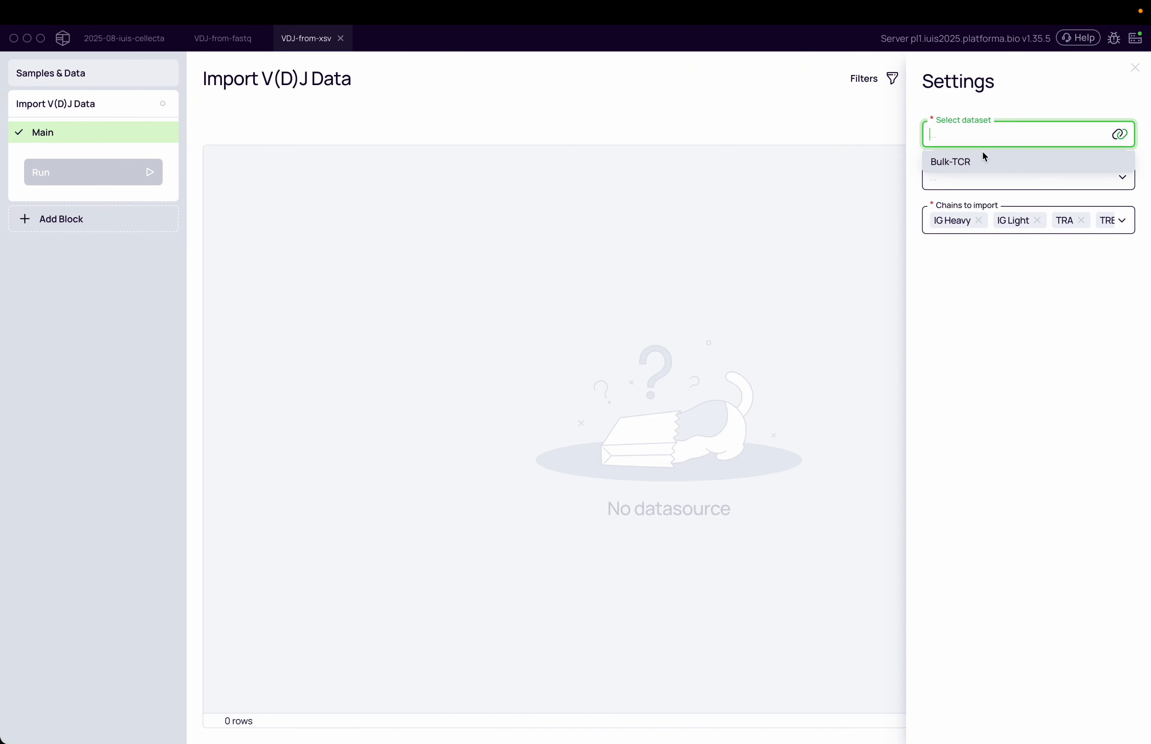
click(984, 158)
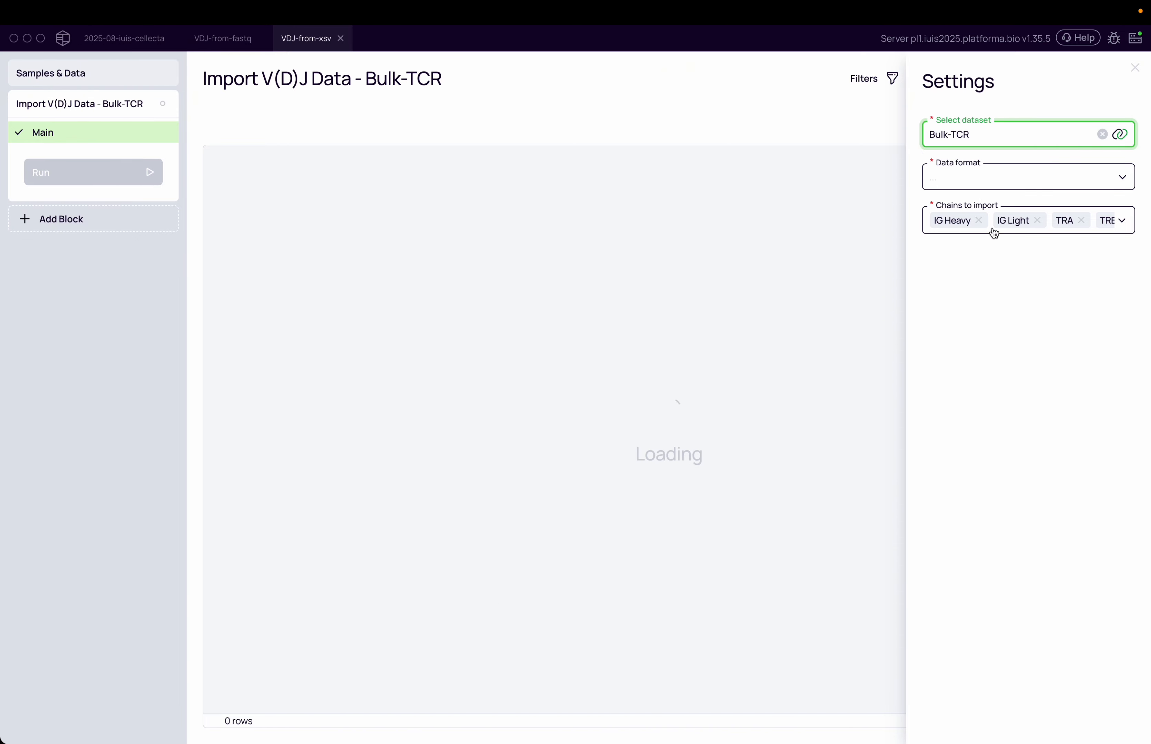
click(973, 187)
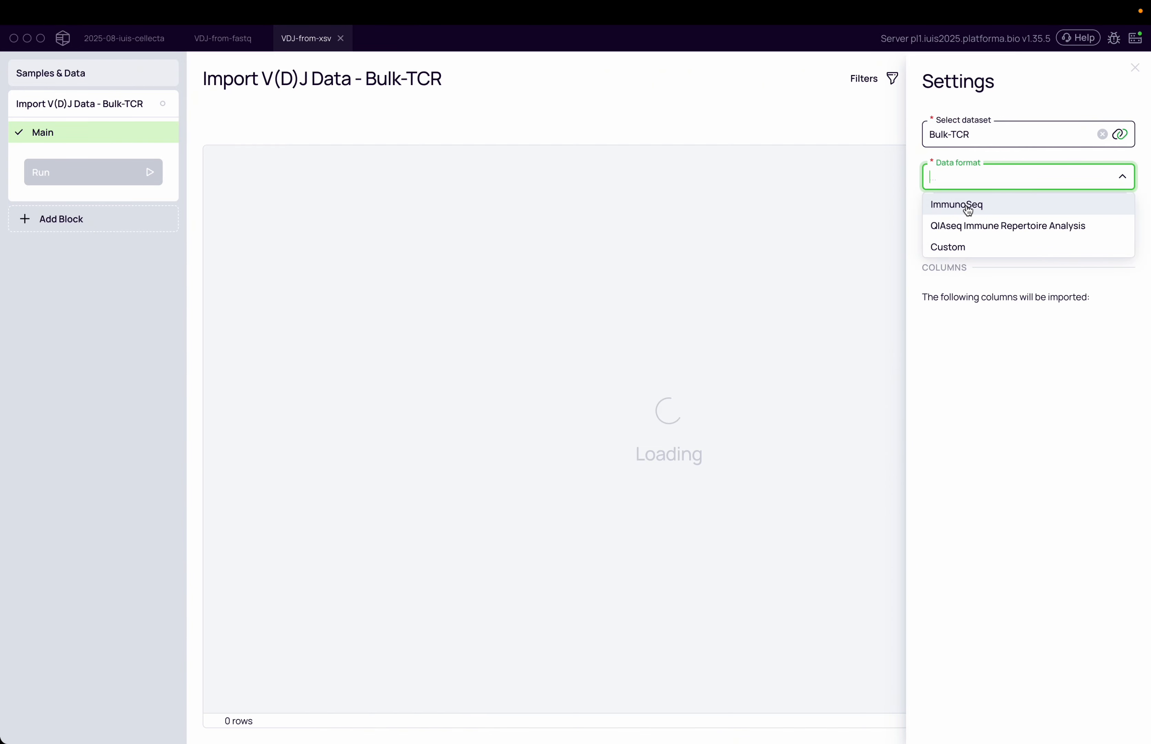
click(1003, 209)
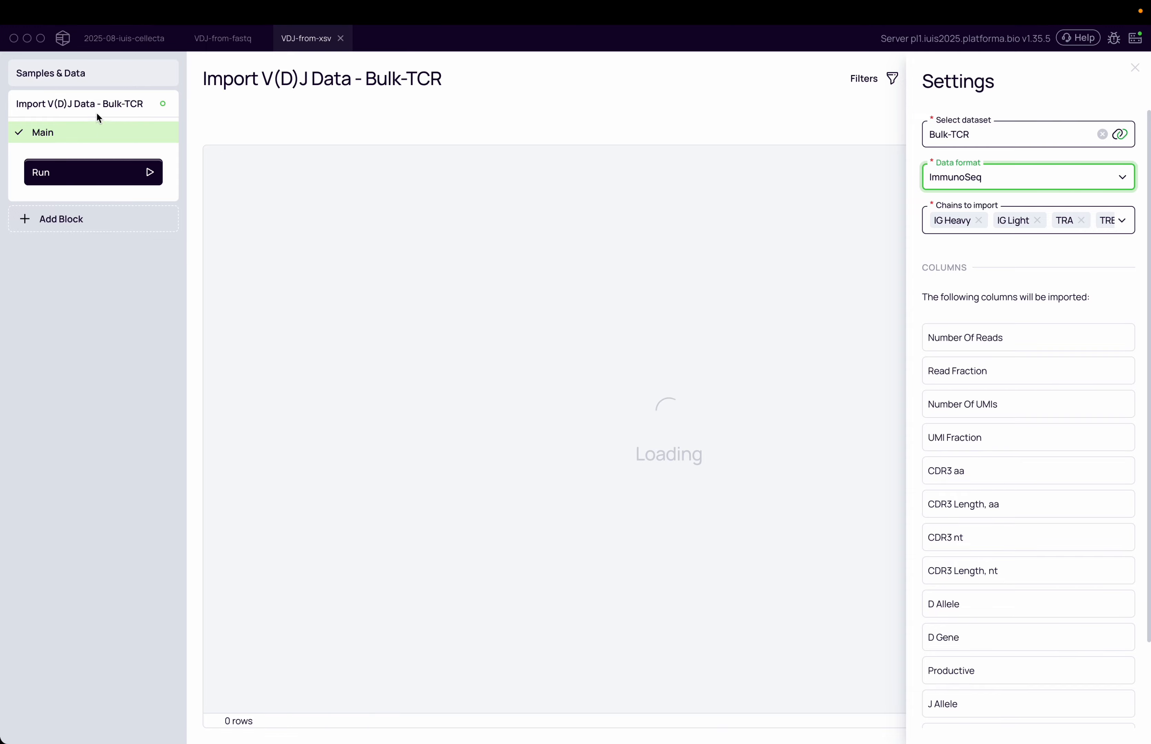
- Switch to the VDJ-from-fastq project and open its MiXCR Clonotyping - Bulk-VDJ block
click(226, 41)
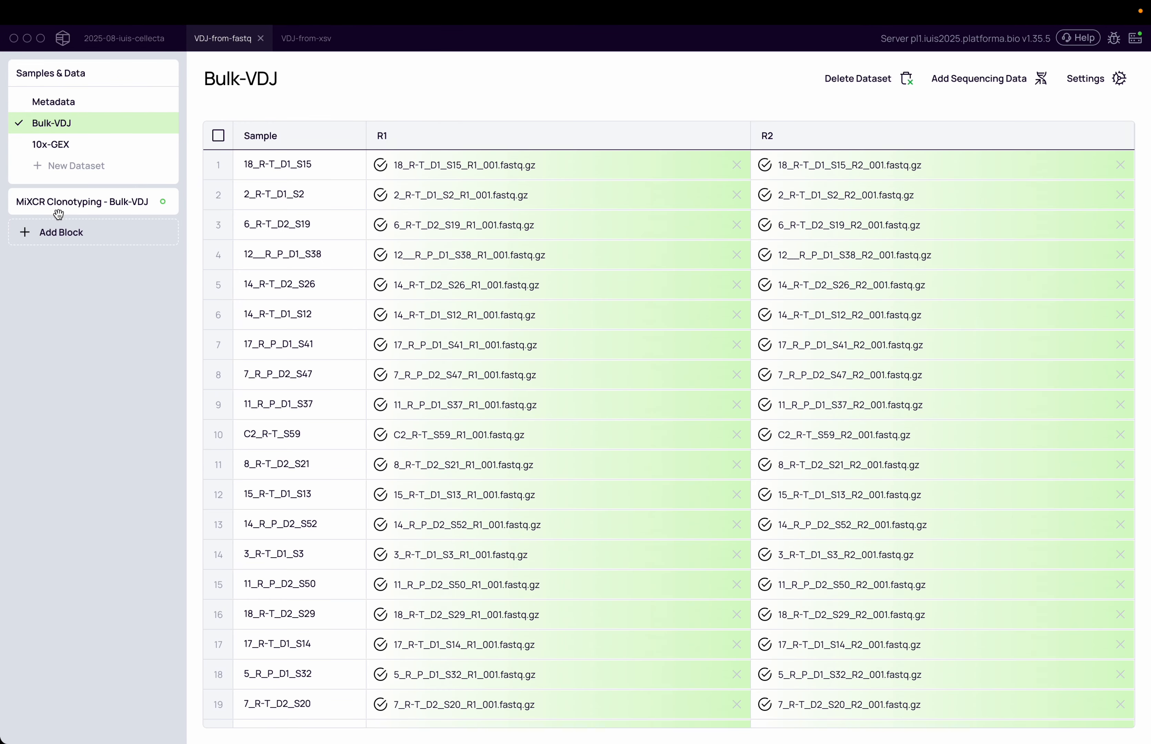
click(59, 214)
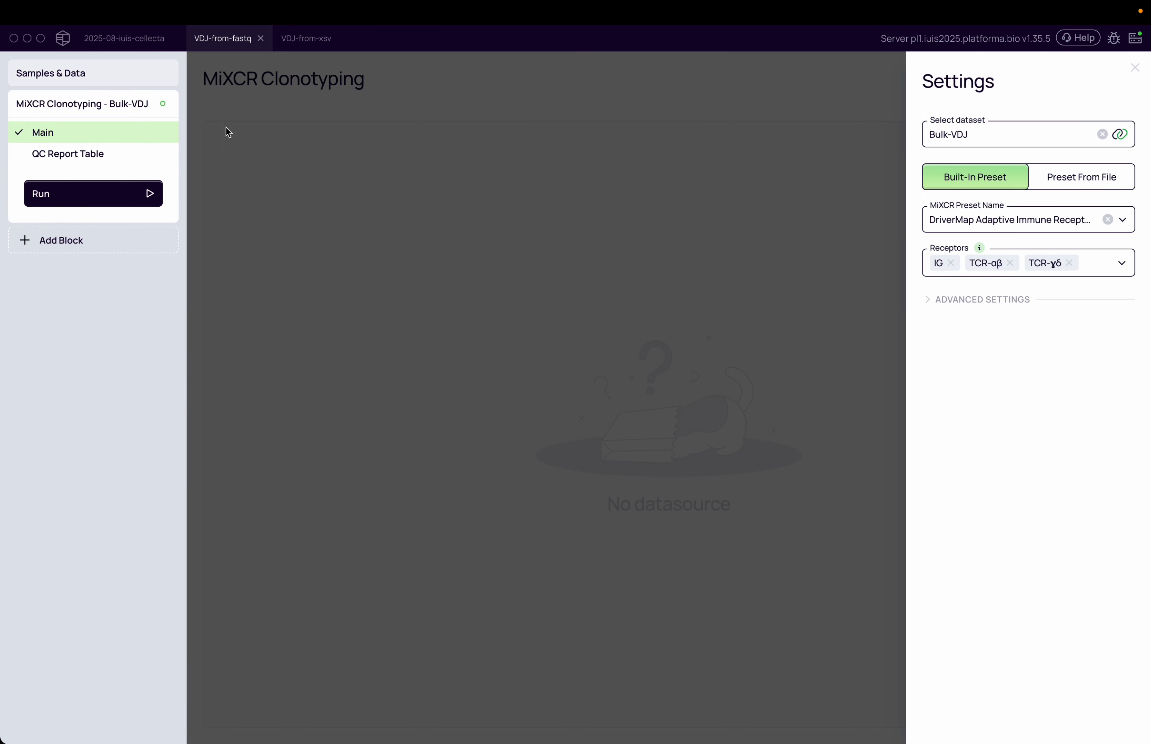